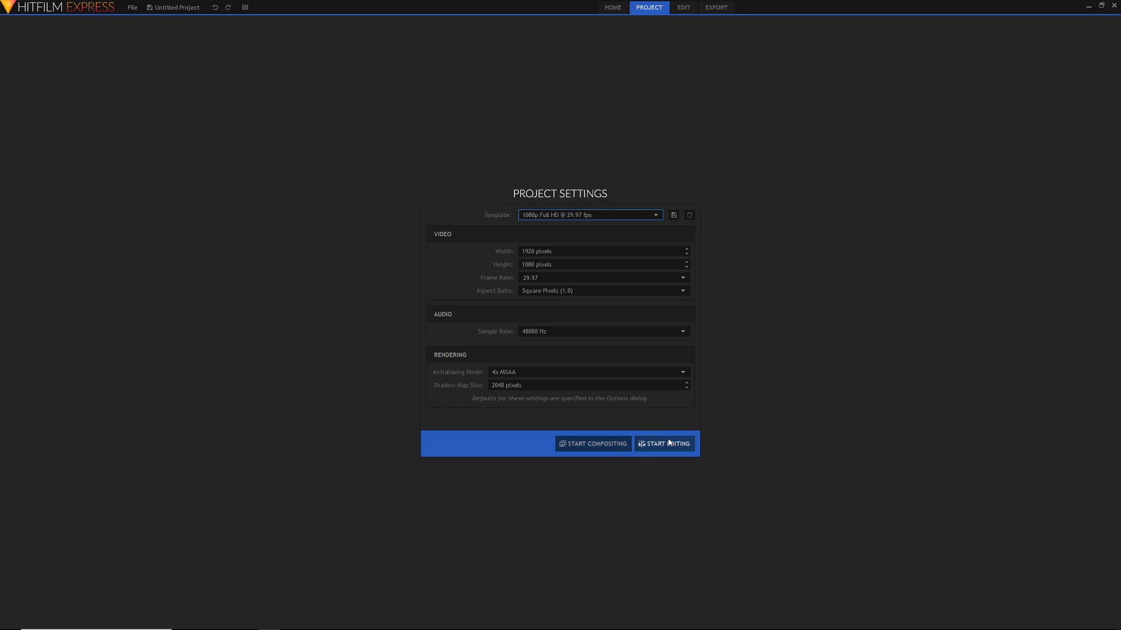
Step: Start editing and create a new composite shot named 'Text Reveal 1'
left_click(670, 443)
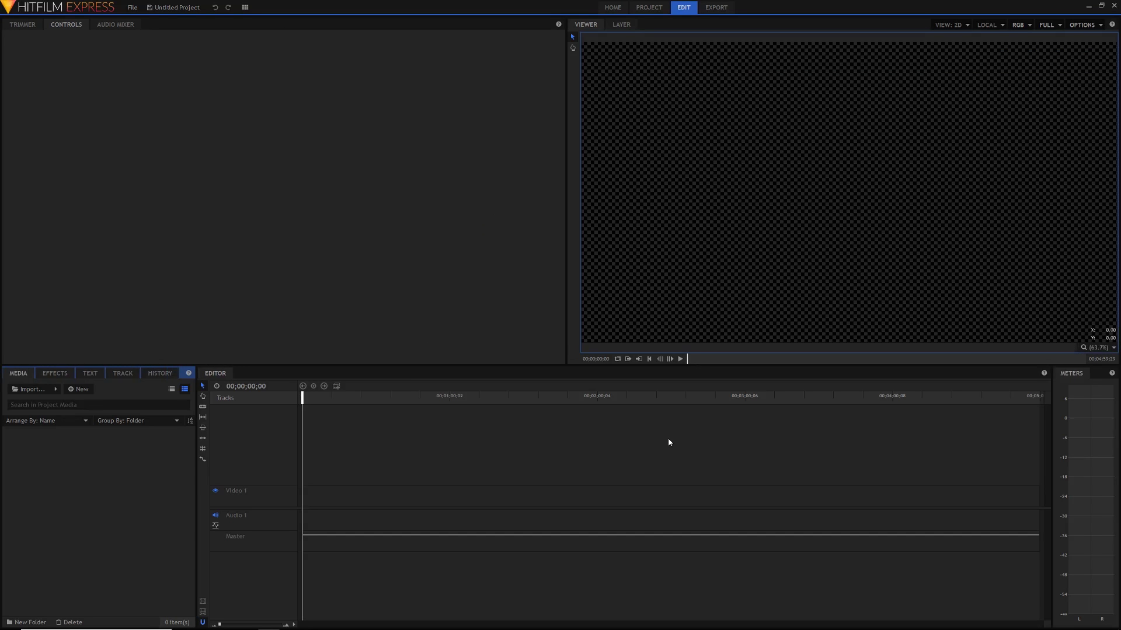
left_click(82, 389)
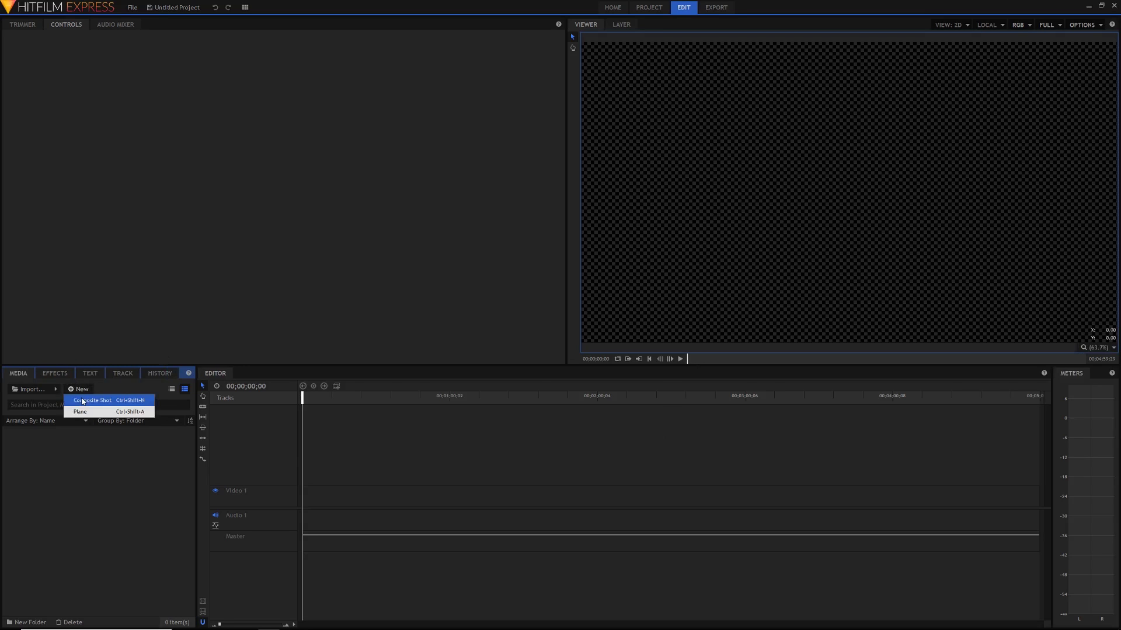
left_click(83, 400)
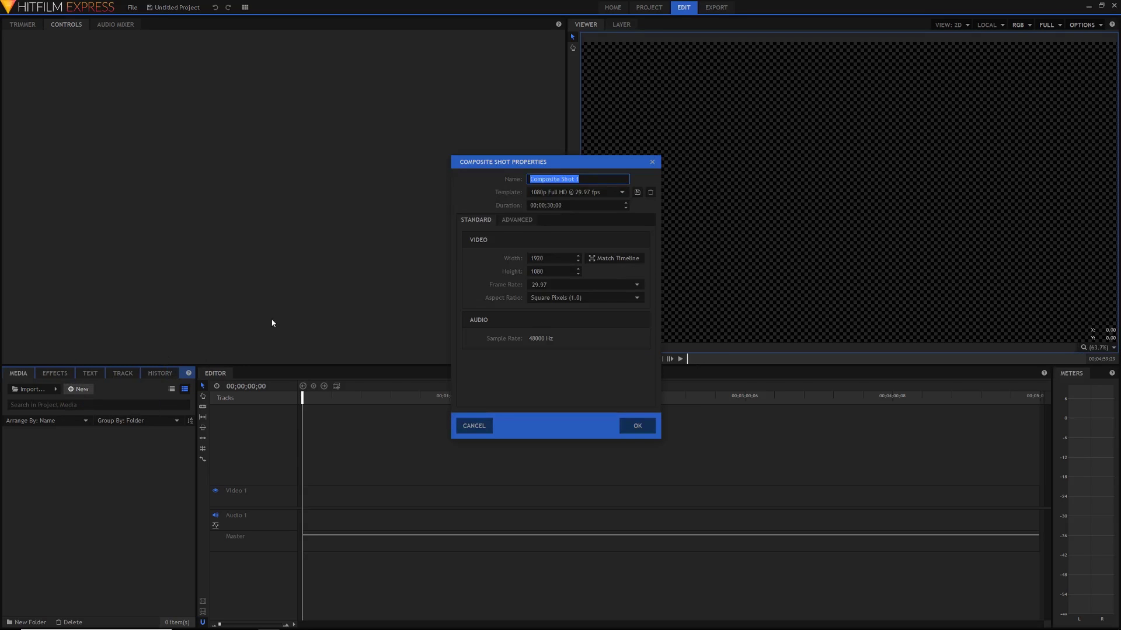
type("Text Reveal 1")
key("Return")
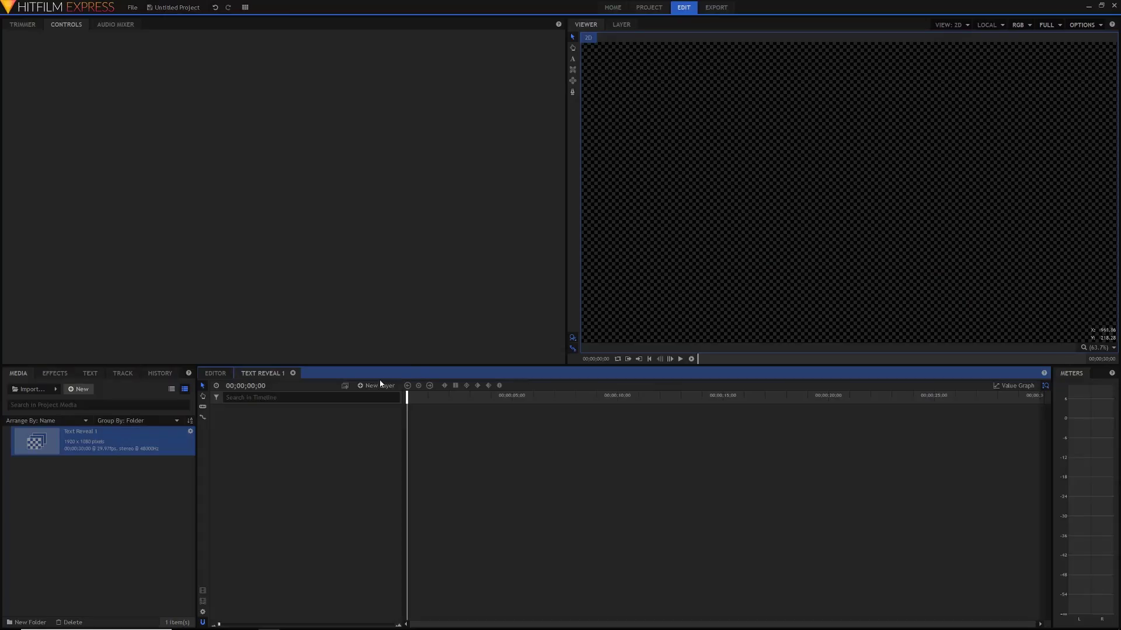
left_click(379, 386)
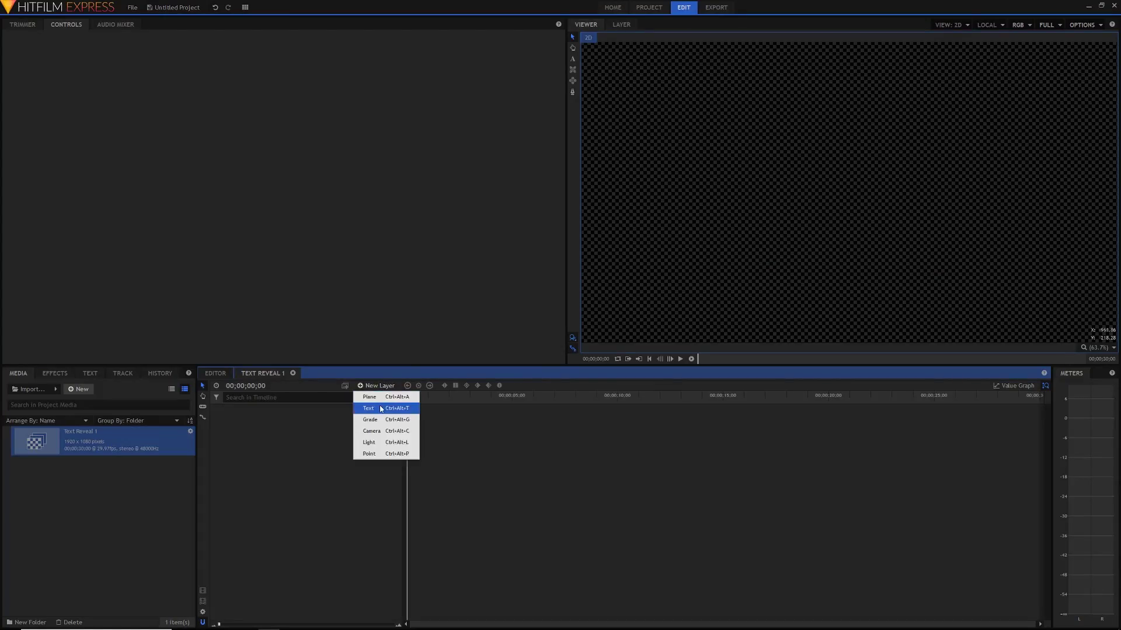
Step: Add a 1920-wide text layer and write 'HITFILM EXPRESS' in the viewer
left_click(381, 409)
double_click(553, 293)
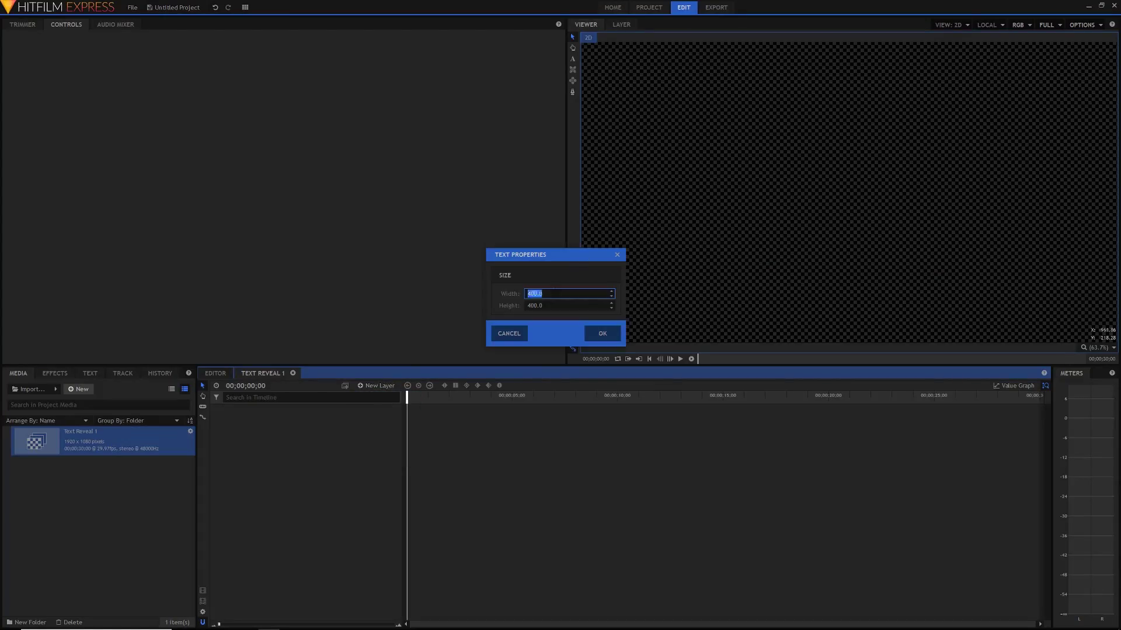
type("192")
key("Return")
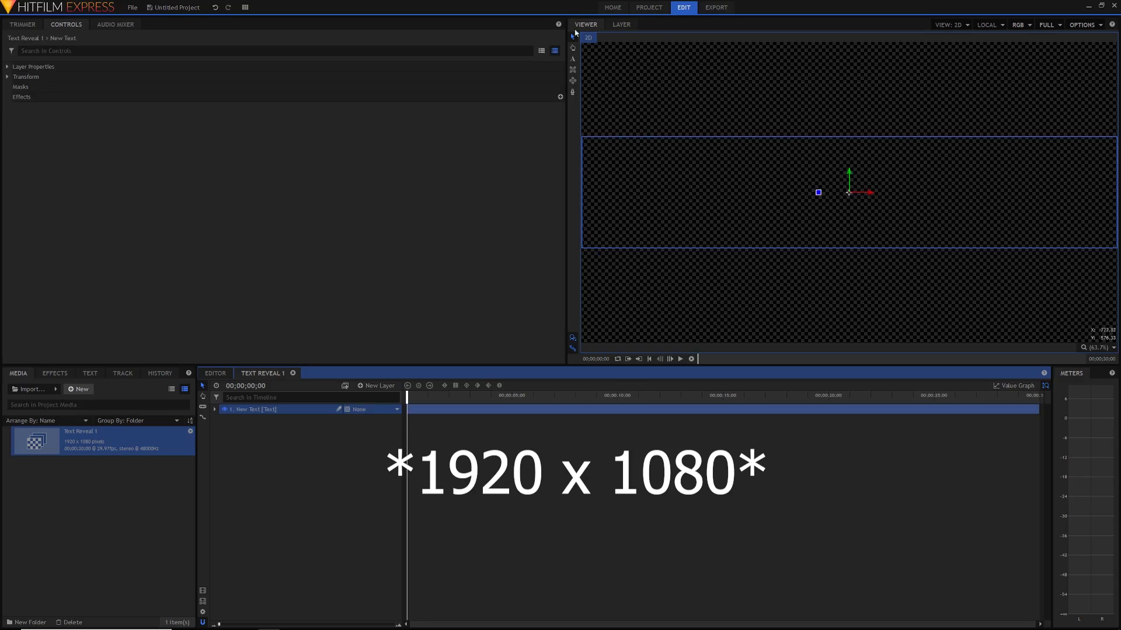
left_click(573, 60)
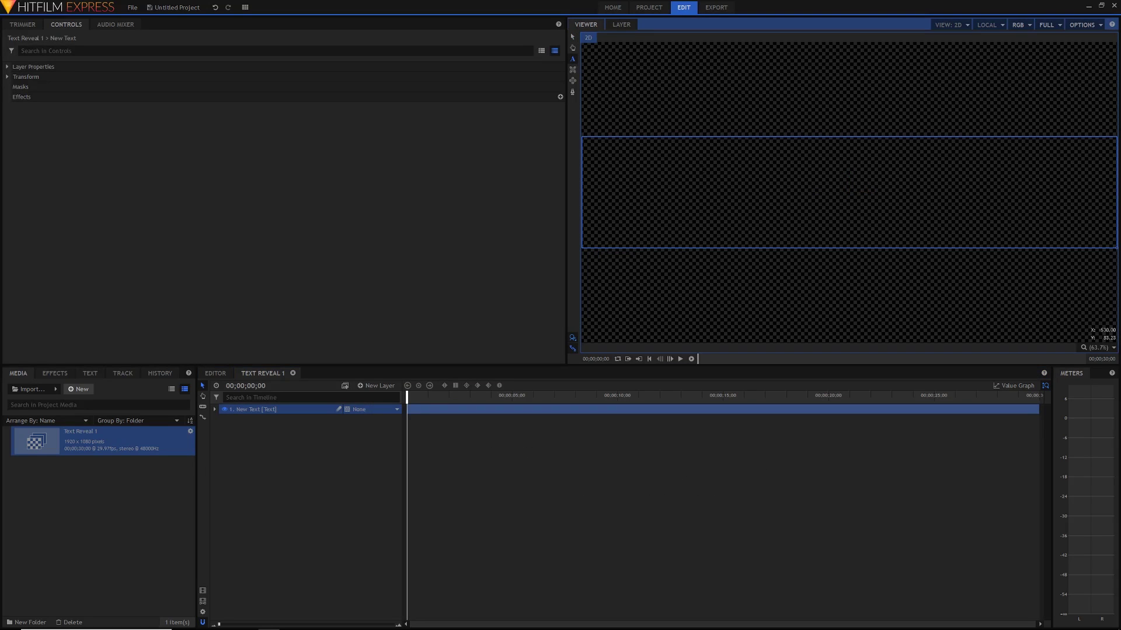
type("HITFILM EXPRESS")
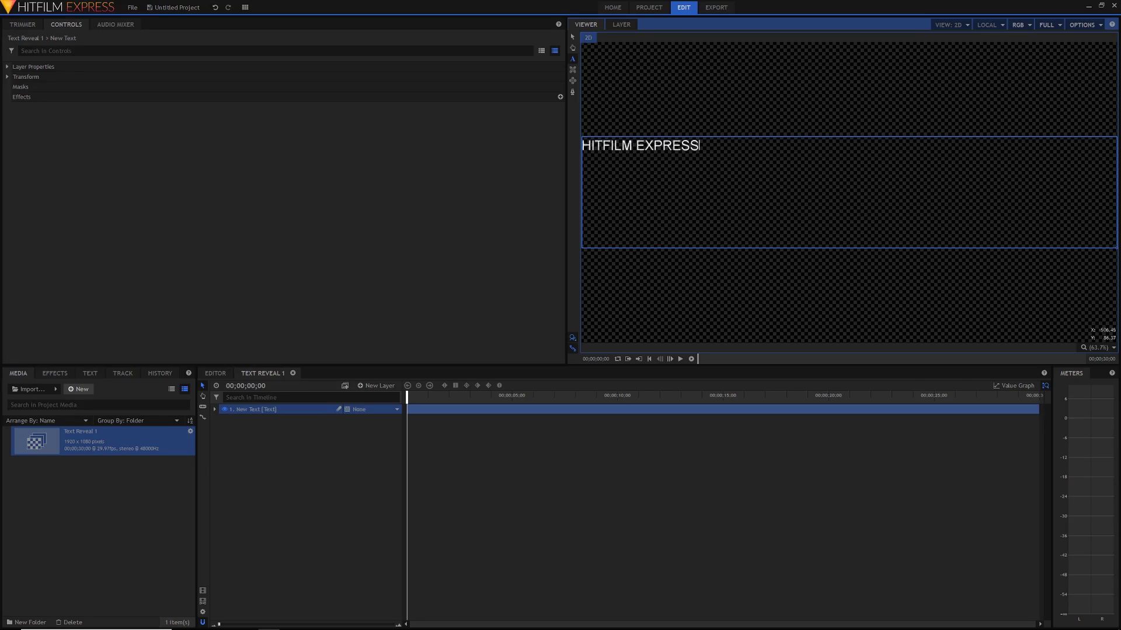
Step: Style the title in Montserrat SemiBold, size 128, centre-aligned
key("ctrl+a")
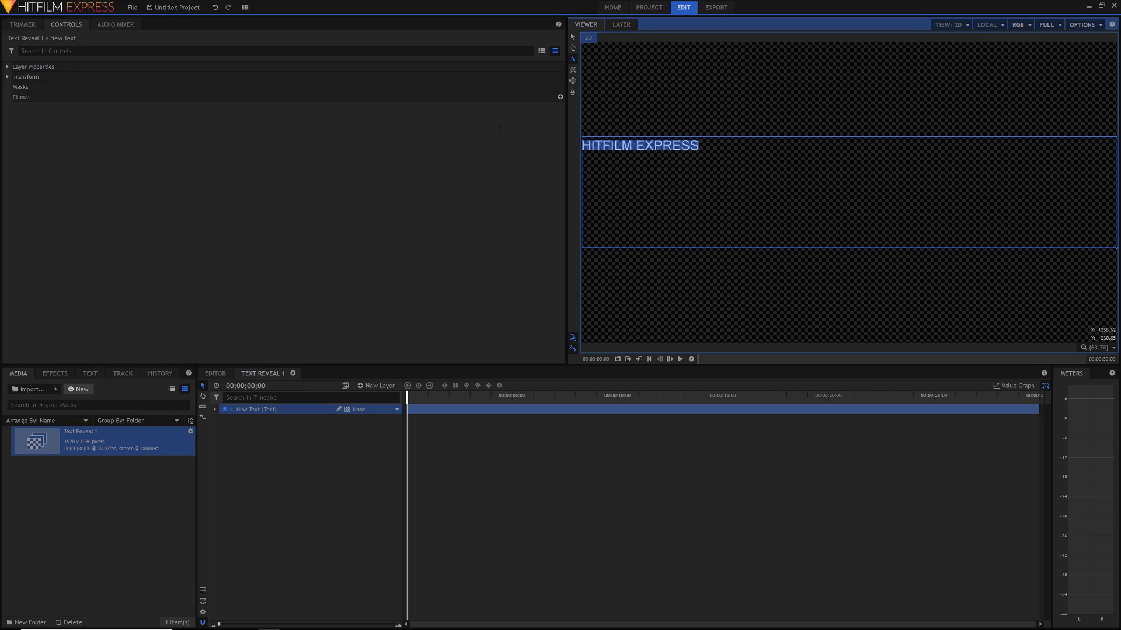
left_click(91, 375)
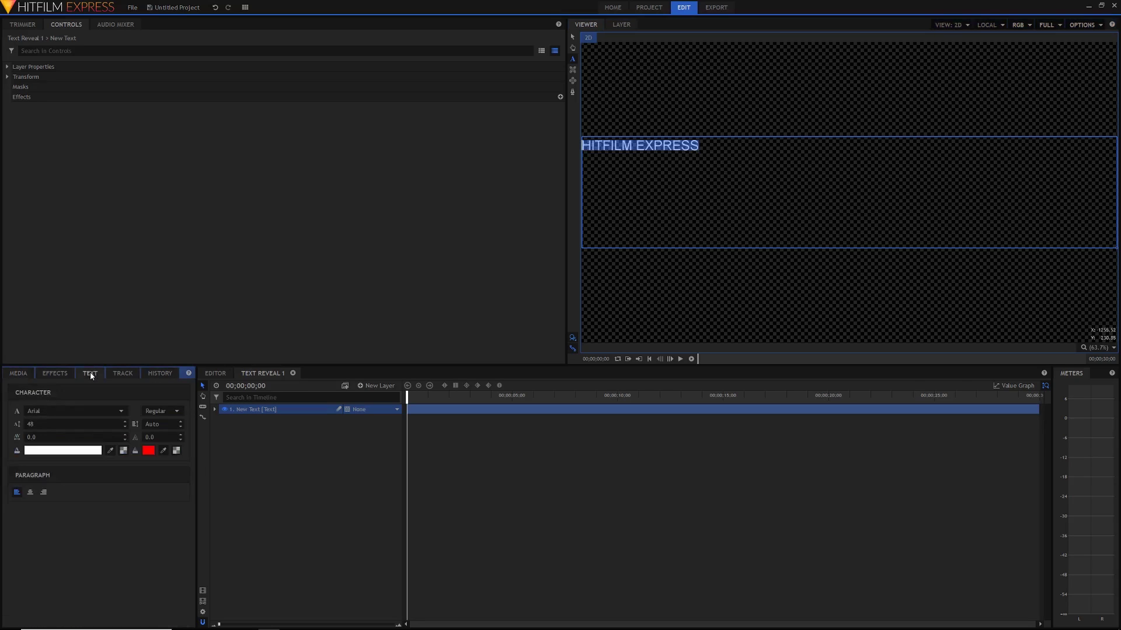
left_click(65, 412)
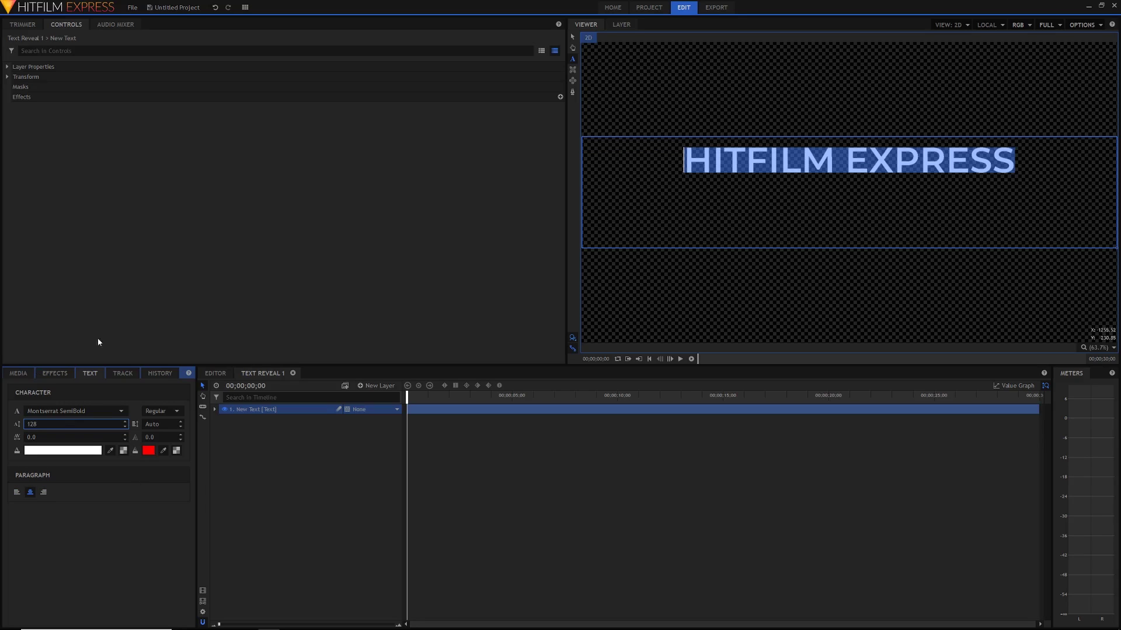
left_click(119, 509)
left_click(573, 38)
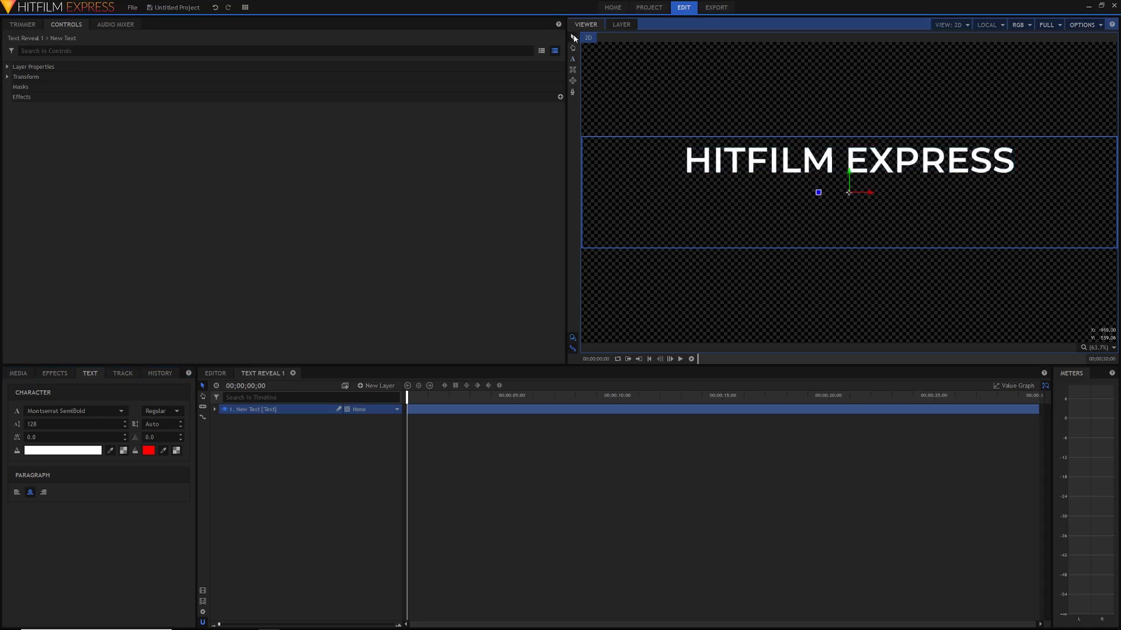
Step: Switch to the Compositing layout, set the text's Anchor Point Y to 117, and refit the viewer
left_click(246, 8)
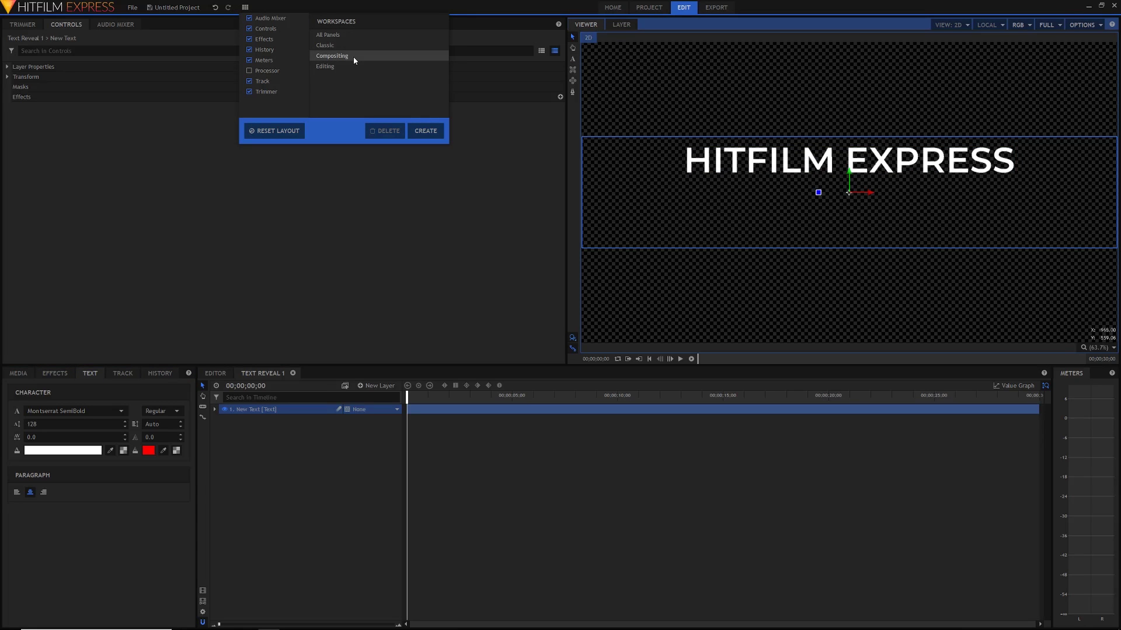
left_click(332, 56)
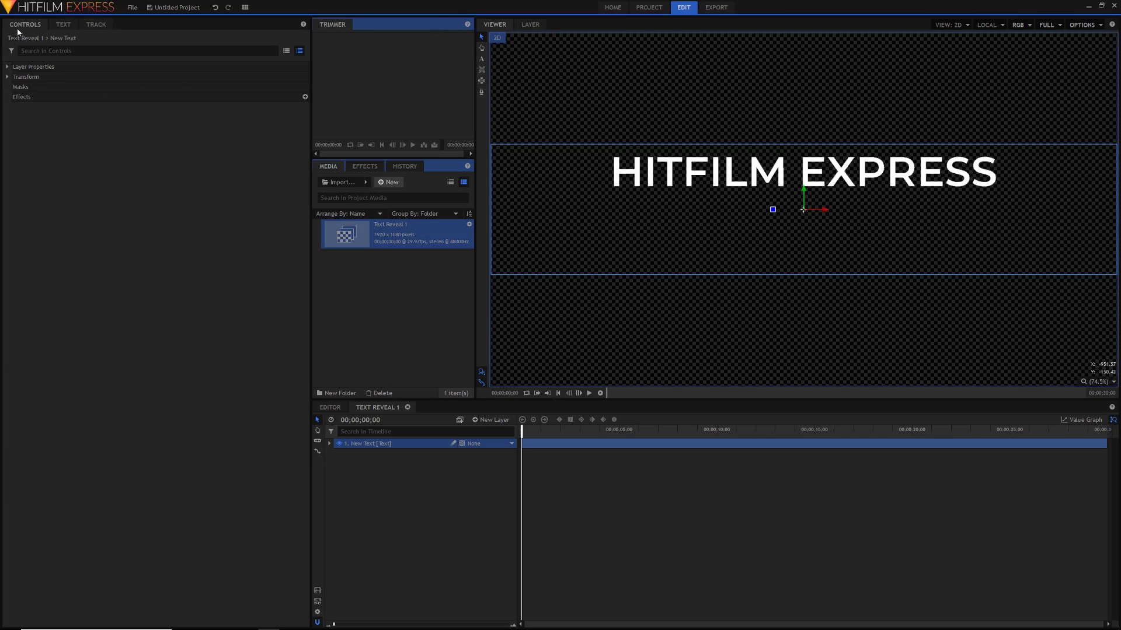
left_click(7, 78)
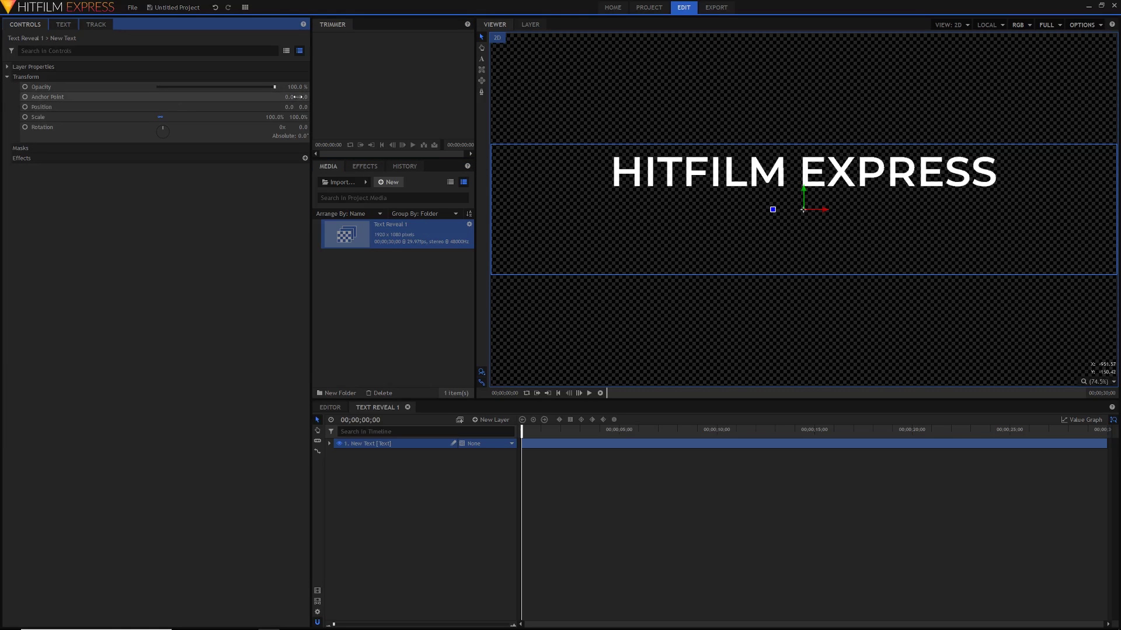
left_click_drag(299, 97, 366, 97)
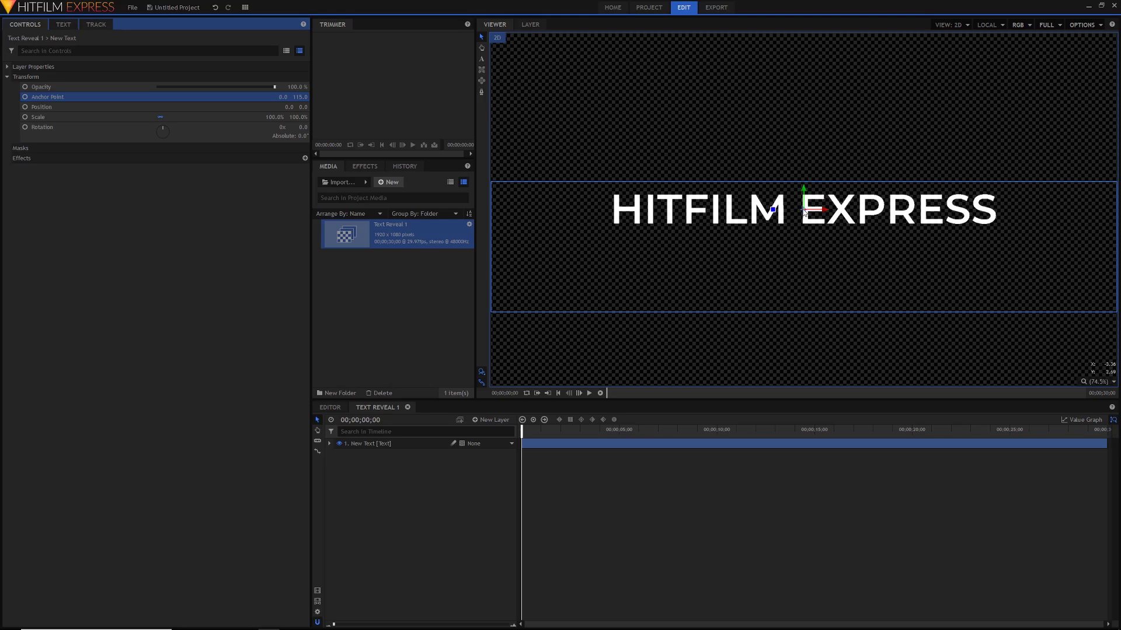
scroll(805, 212, "up", 5)
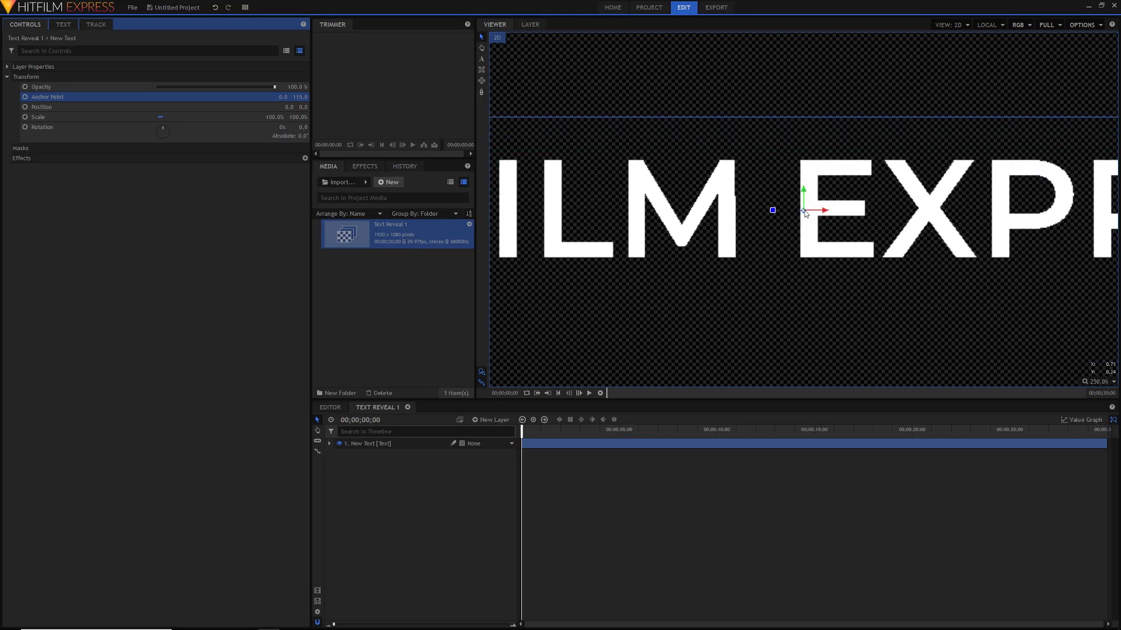
scroll(805, 210, "up", 1)
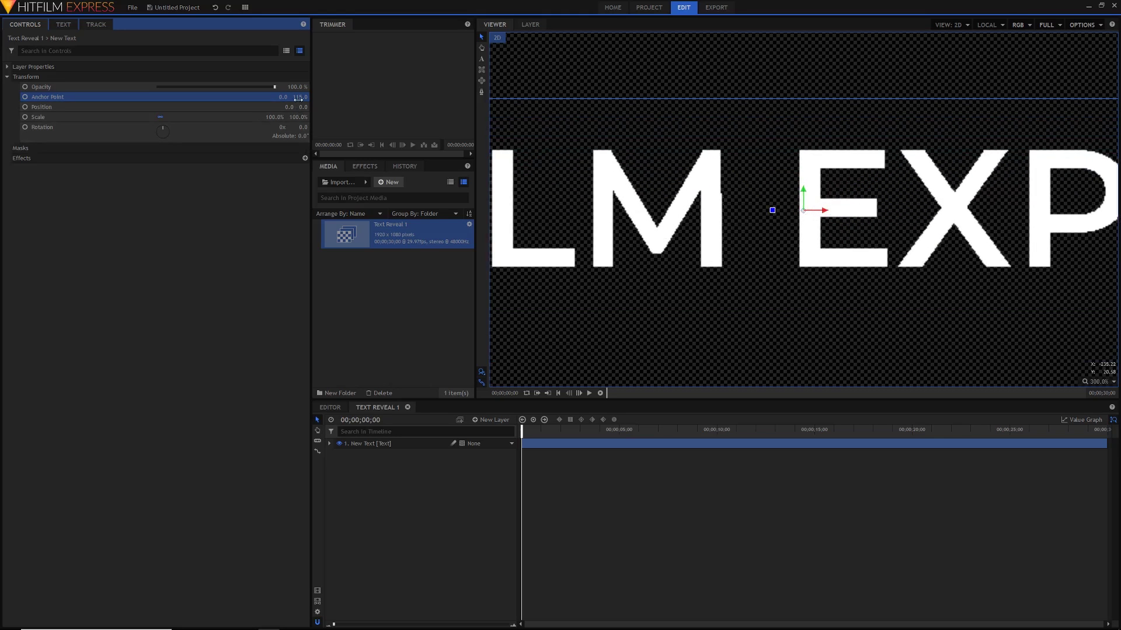
left_click_drag(300, 97, 304, 97)
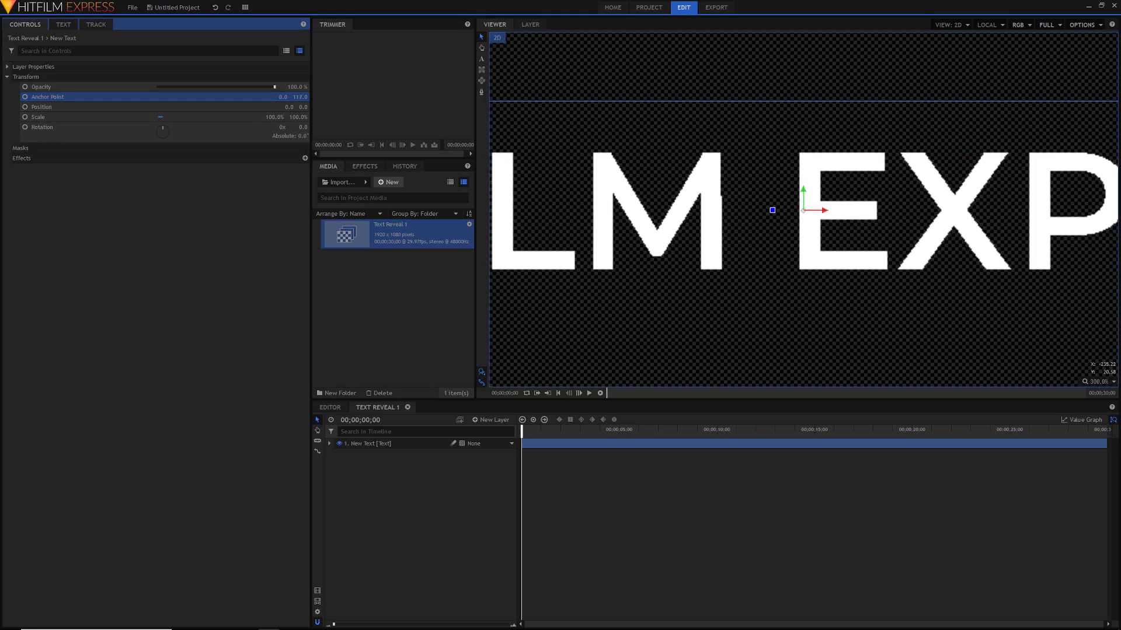
left_click(1113, 382)
left_click(1080, 487)
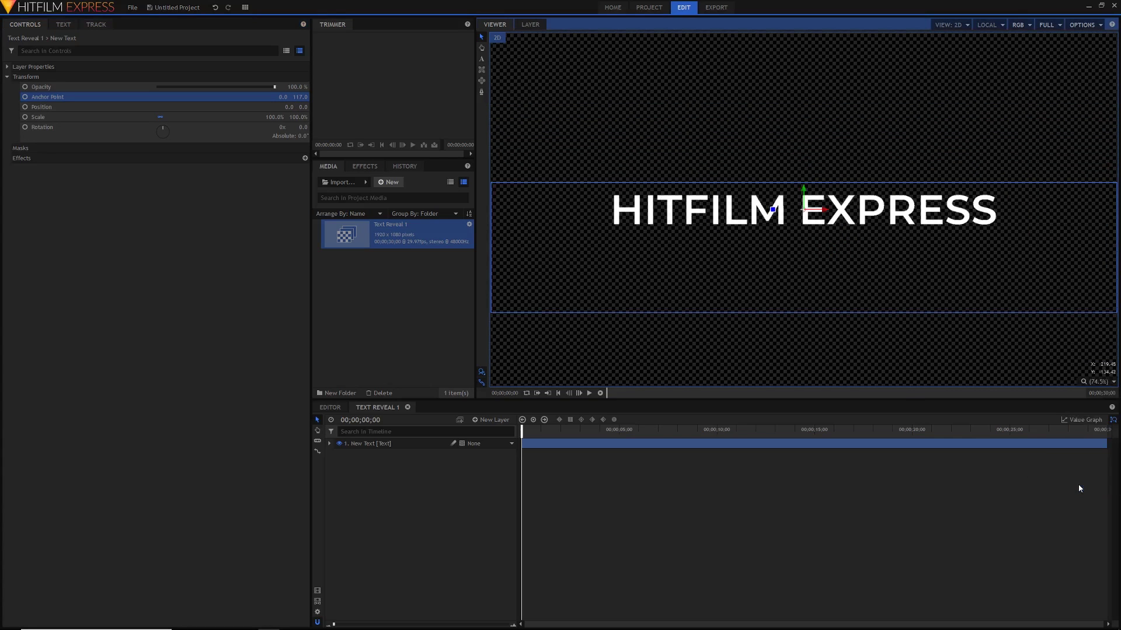
left_click(730, 534)
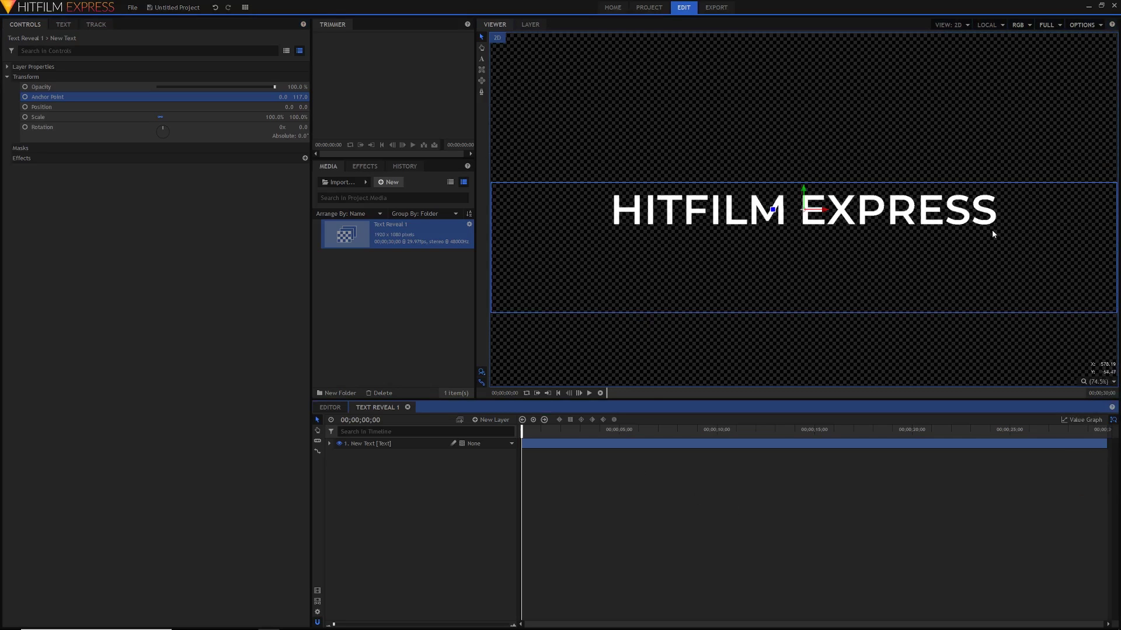
Step: Add a white 1200 x 7 plane layer named Line
left_click(490, 420)
left_click(502, 436)
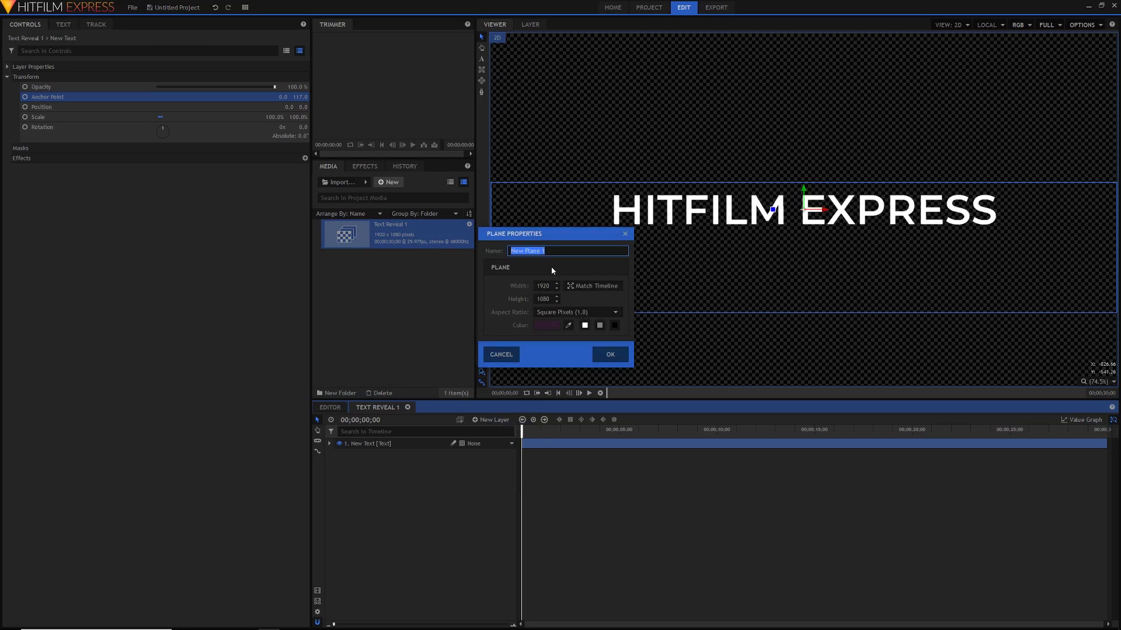
type("Line")
key("Tab")
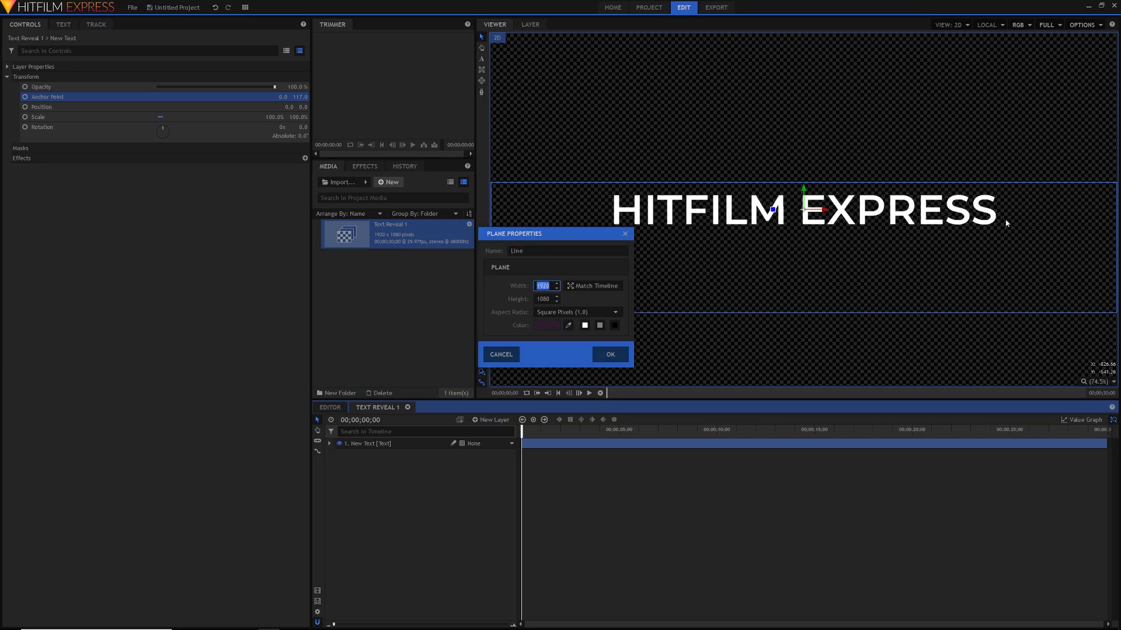
type("1200")
key("Tab")
type("7")
left_click(583, 327)
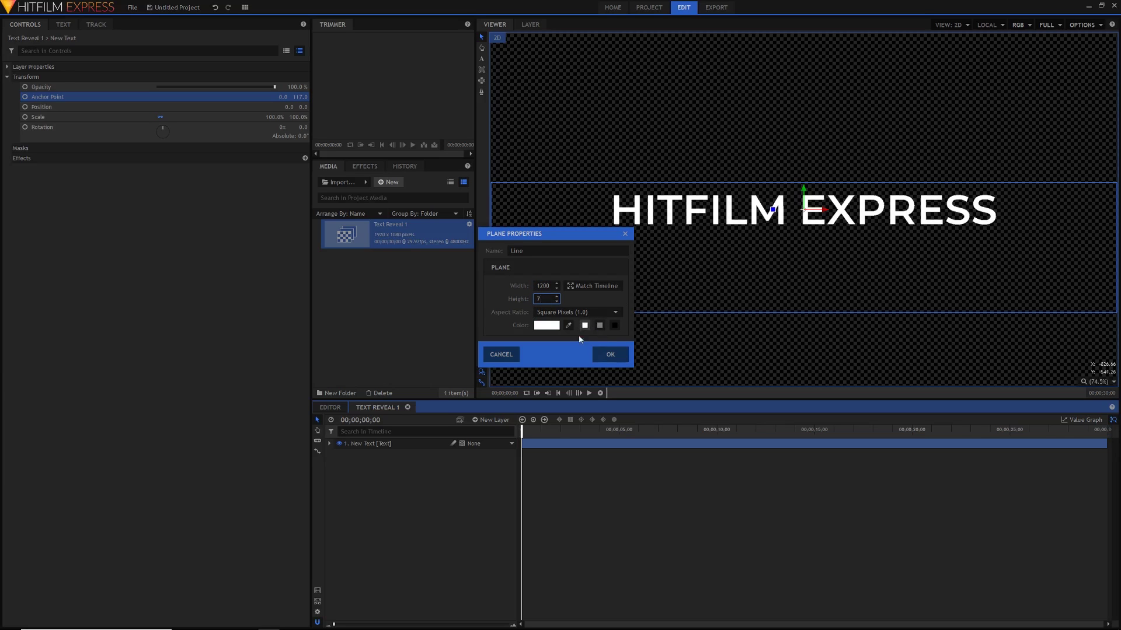
left_click(609, 354)
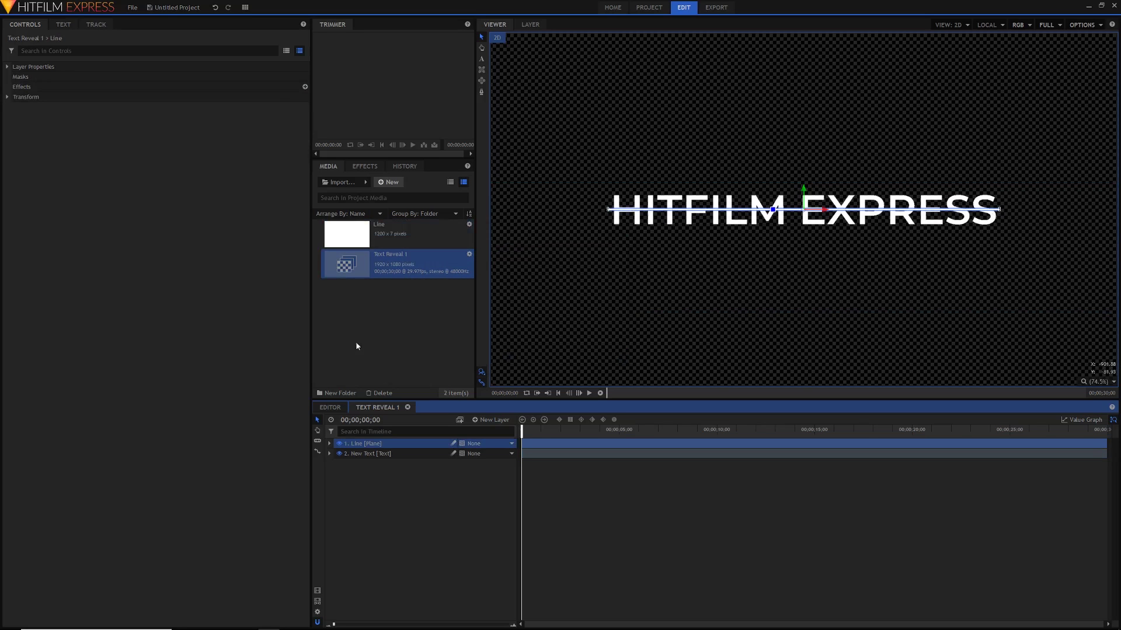
Step: Change the Line plane's width to 1300 and deselect the layer
right_click(363, 445)
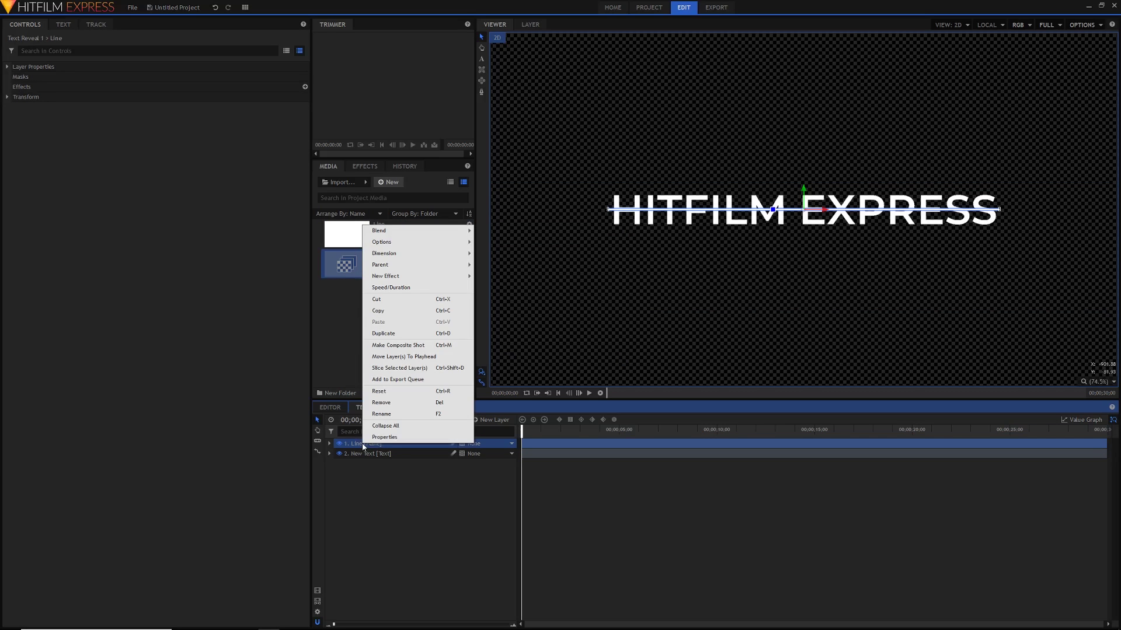
left_click(374, 437)
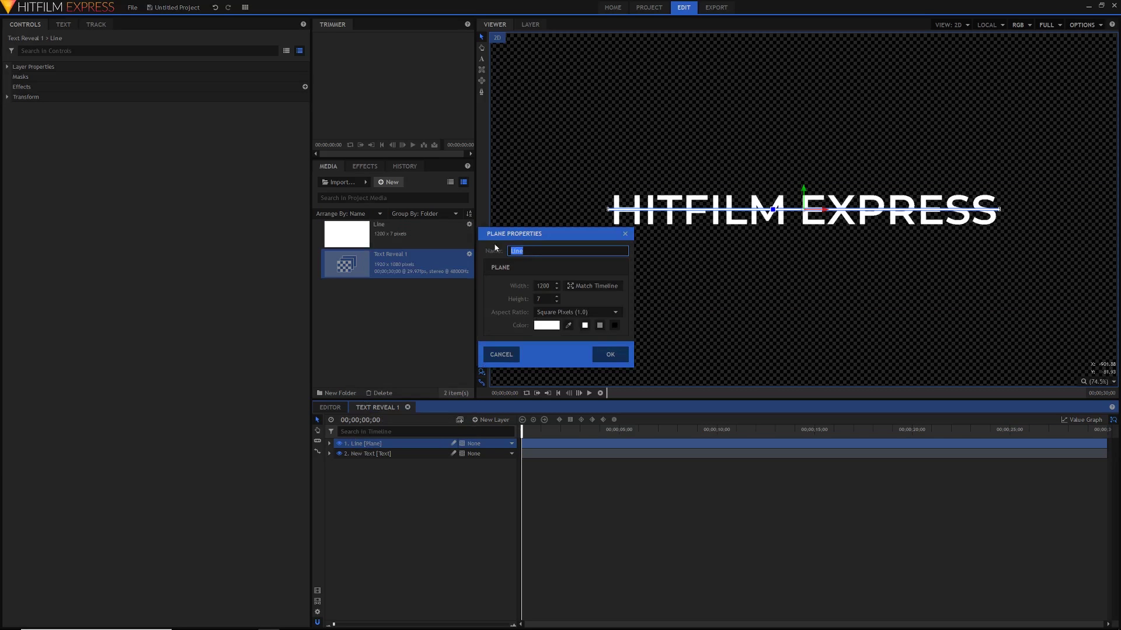
double_click(543, 286)
type("1")
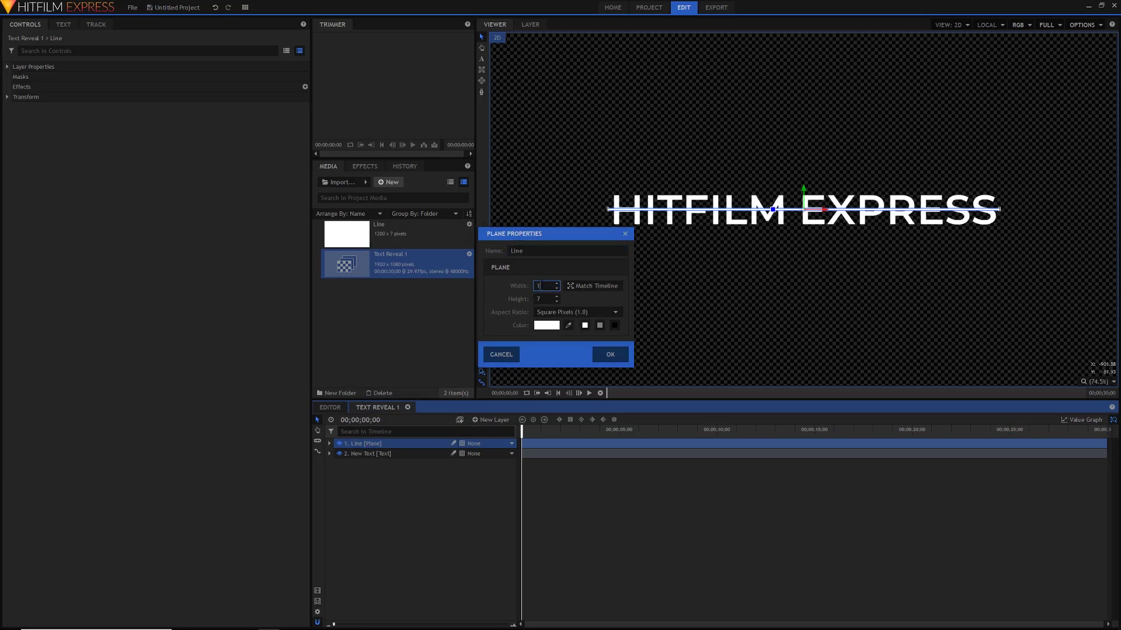
type("300")
key("Return")
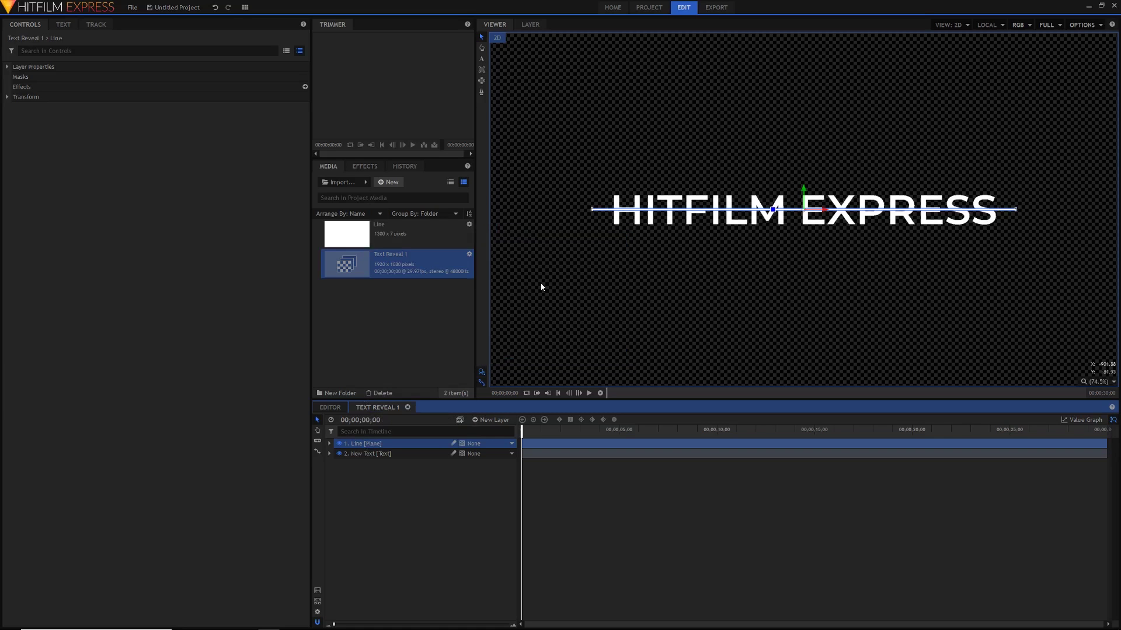
left_click(530, 475)
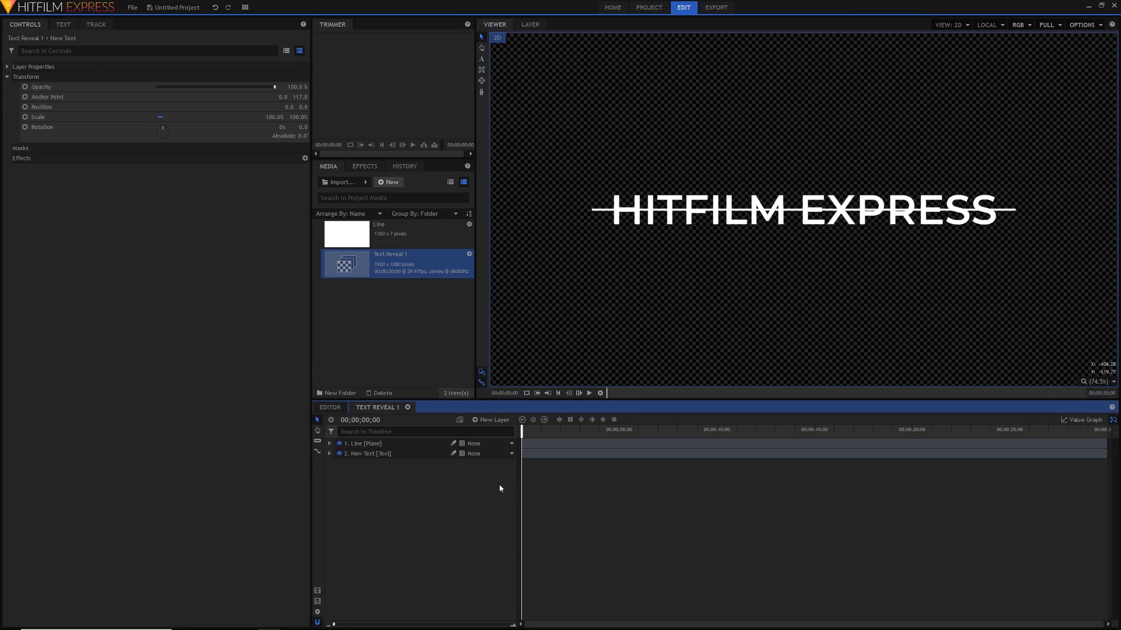
Step: Drag the text down to Position Y -76.5 below the line and expand its Transform properties
left_click(404, 456)
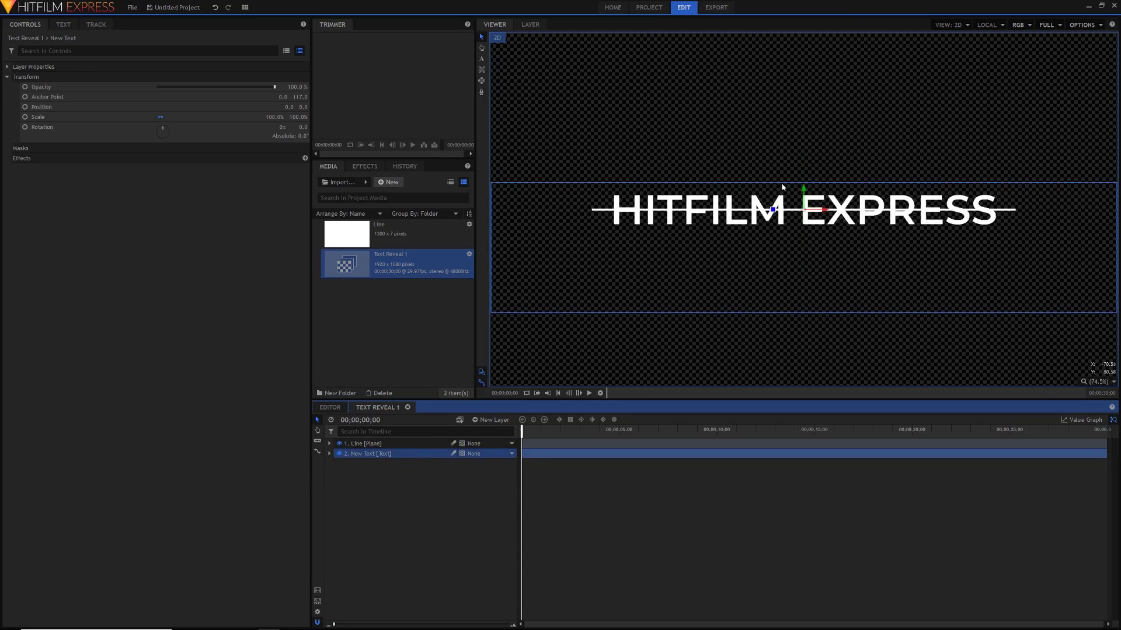
left_click_drag(804, 197, 798, 217)
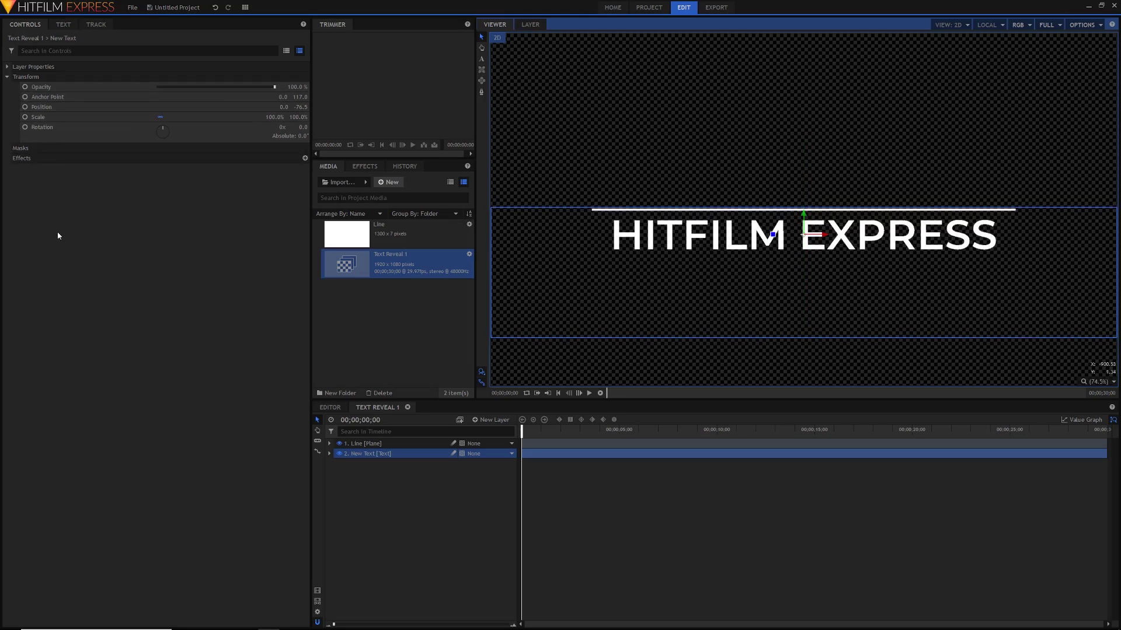
left_click(329, 454)
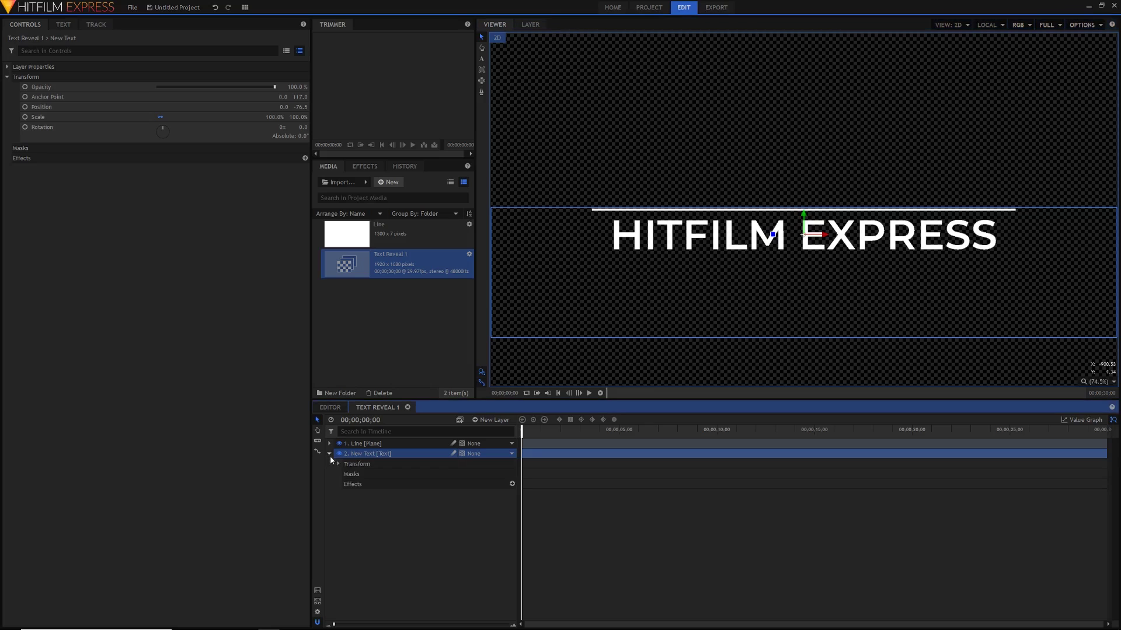
left_click(338, 464)
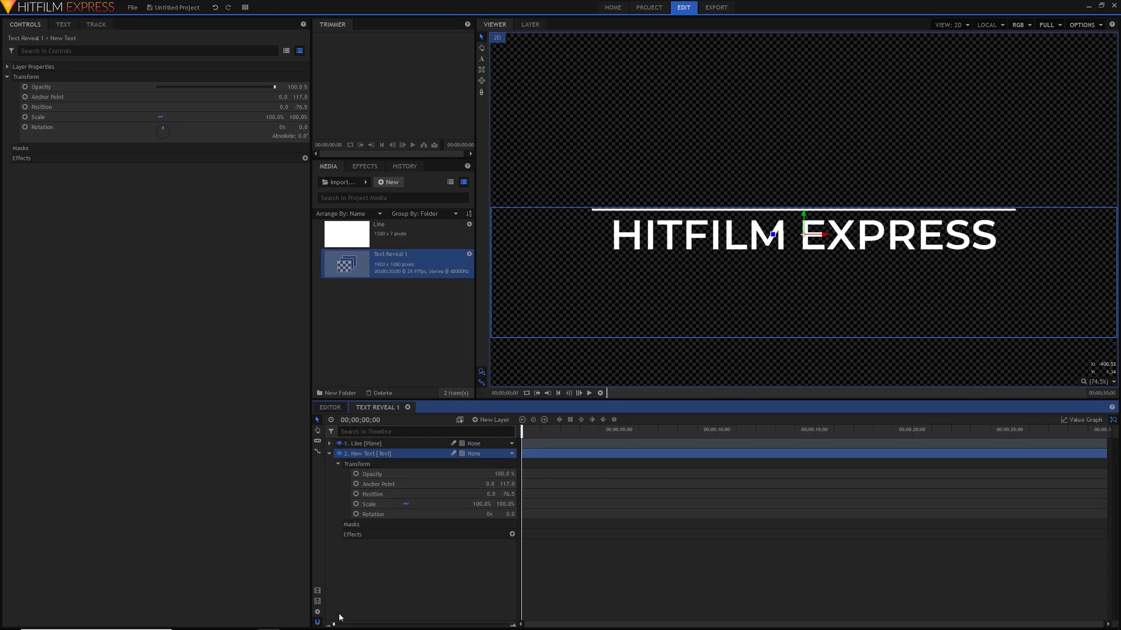
Step: Keyframe the text's Position at 0 s, raise it to Y 85.9 at 1 s, and preview
left_click(356, 495)
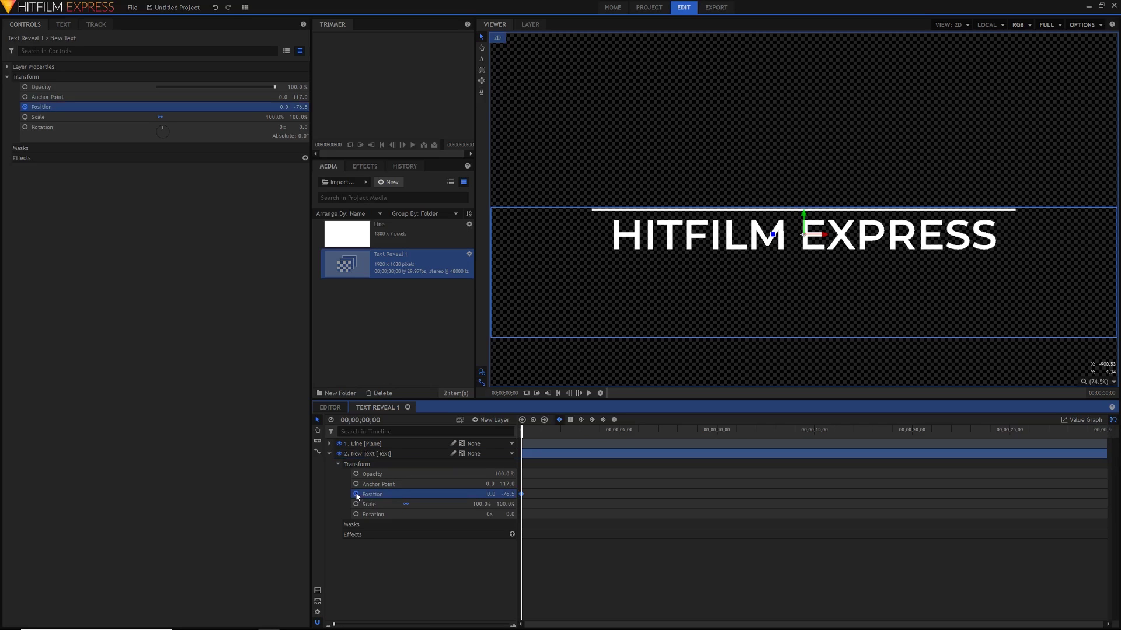
left_click(521, 495)
left_click(366, 419)
type("100")
key("Return")
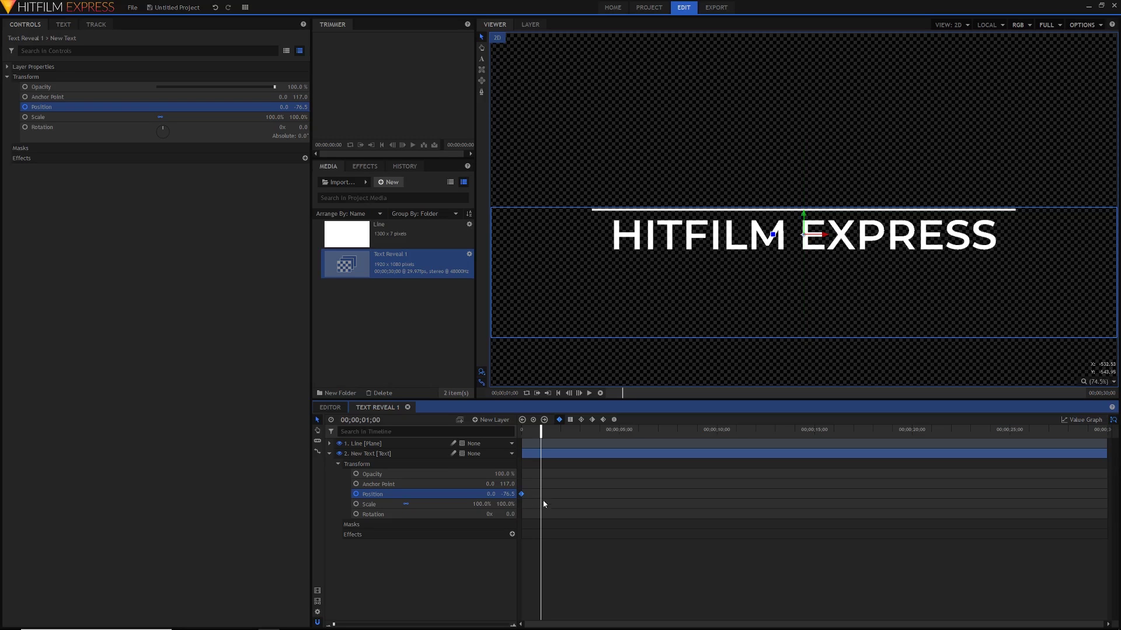
left_click_drag(804, 213, 800, 163)
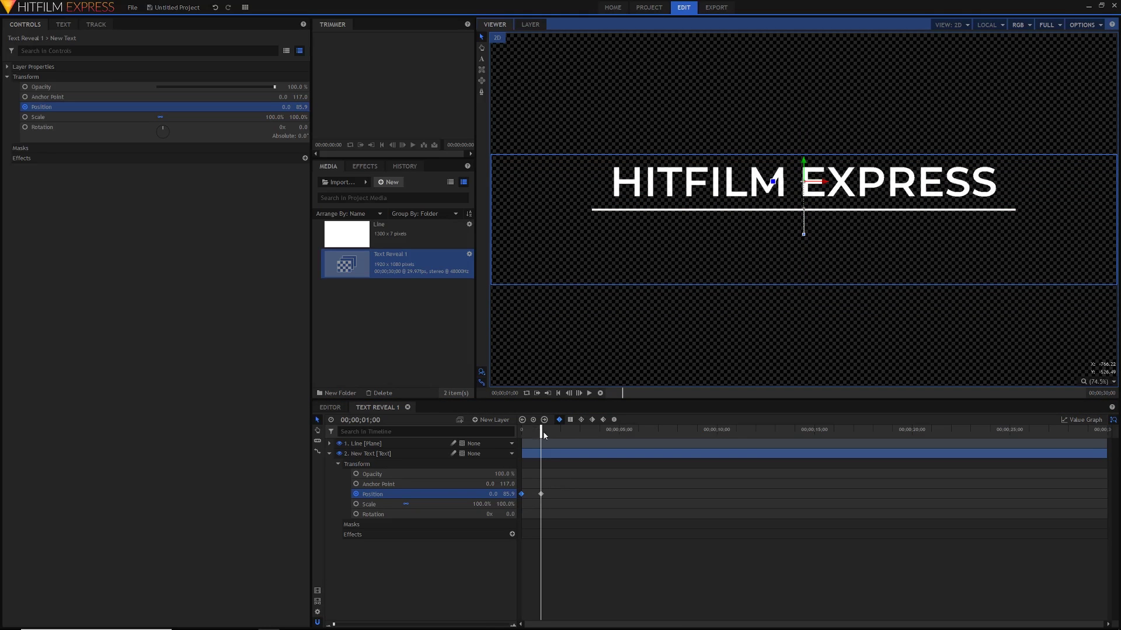
left_click_drag(540, 432, 505, 445)
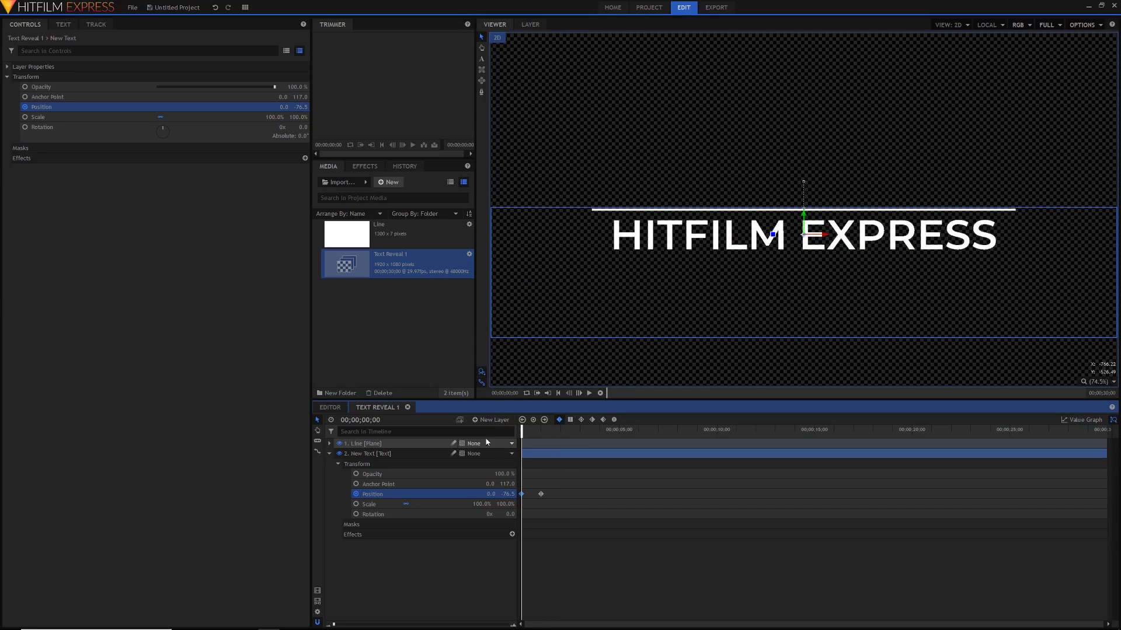
key("space")
key("space")
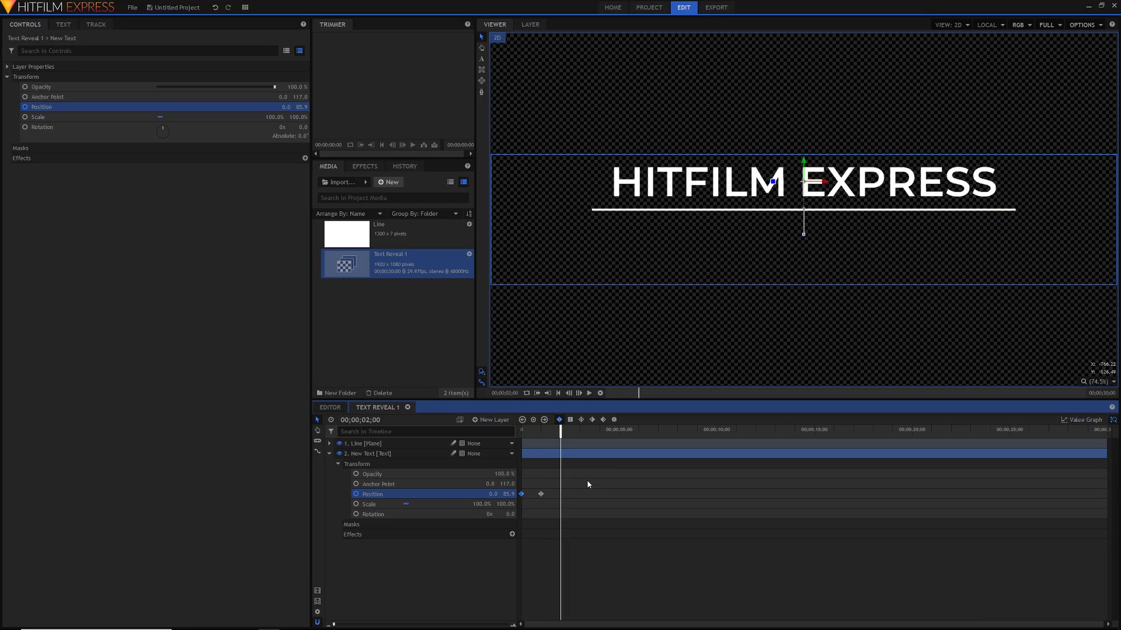
left_click_drag(569, 475, 516, 510)
Step: In the Value Graph, convert the Position keyframes to Manual Bezier and shape the easing curve
left_click(1073, 420)
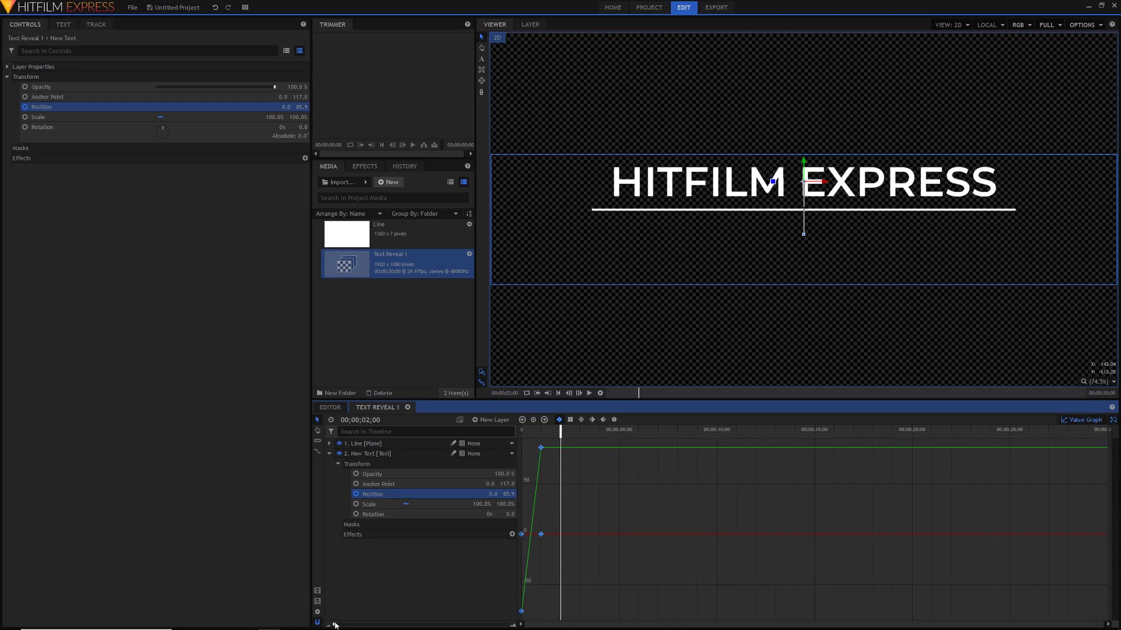
left_click_drag(335, 626, 410, 624)
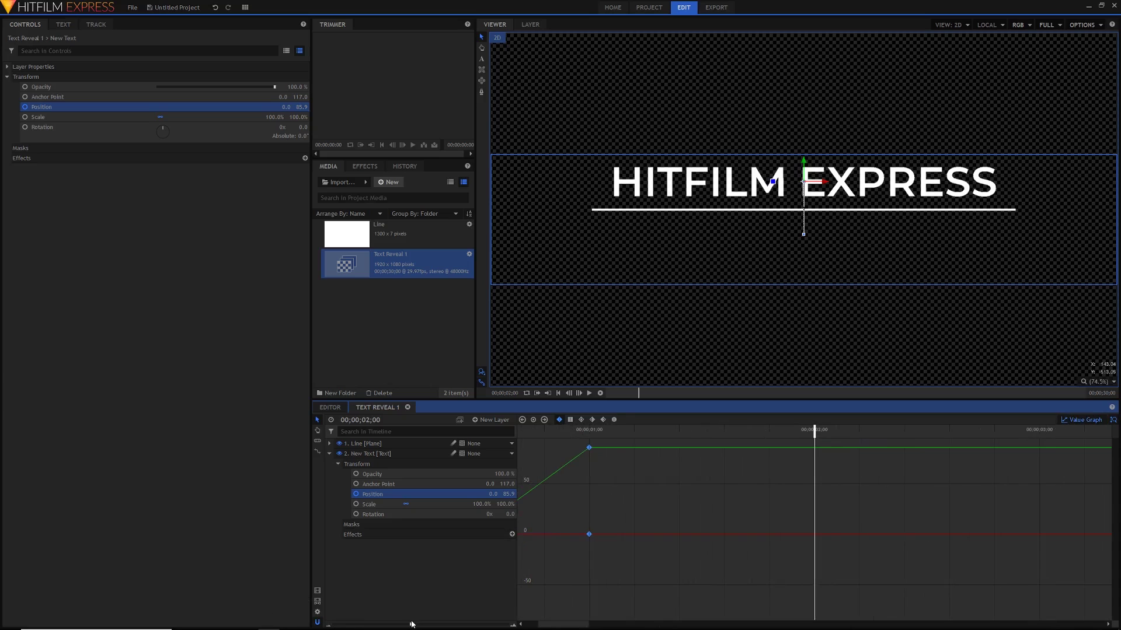
left_click_drag(560, 625, 521, 628)
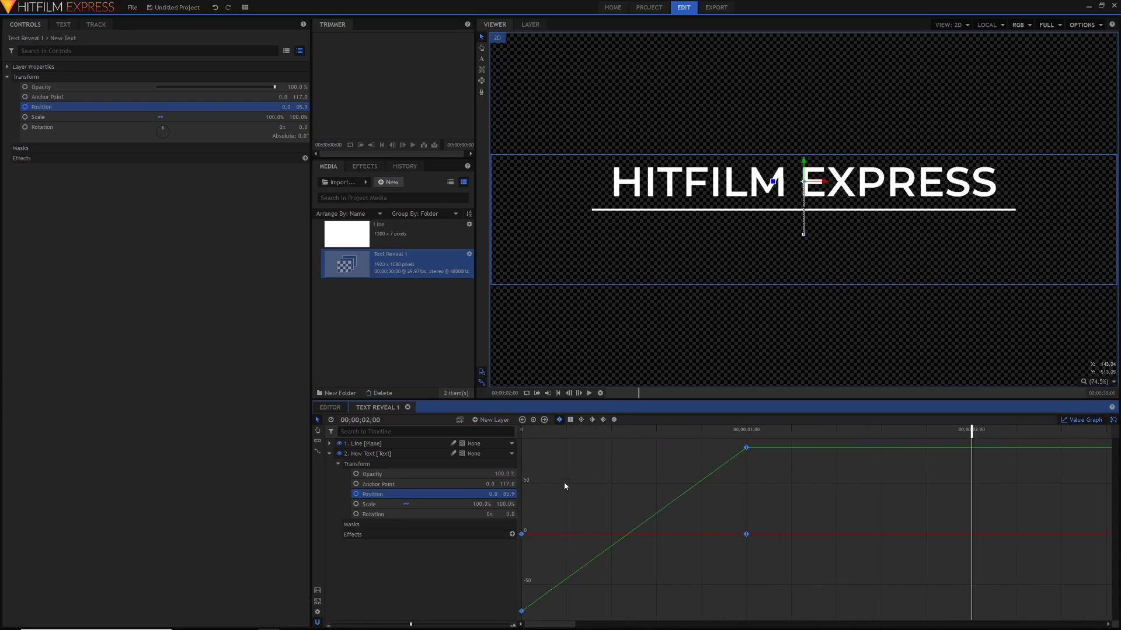
left_click(619, 429)
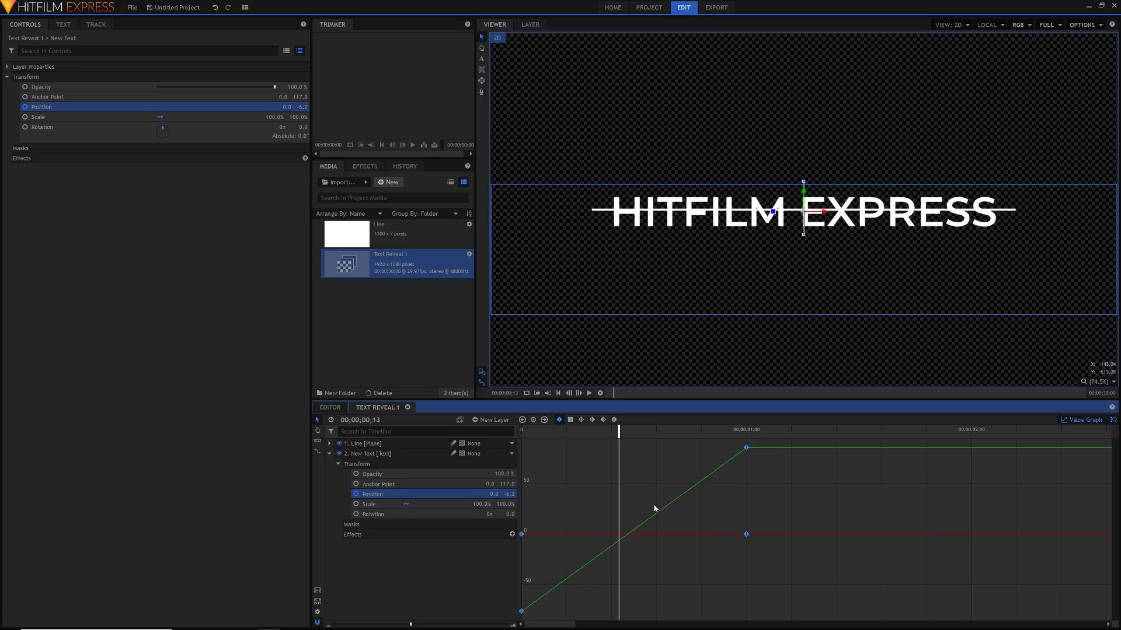
mouse_move(745, 430)
left_mouse_down()
mouse_move(759, 429)
mouse_move(749, 430)
left_mouse_up()
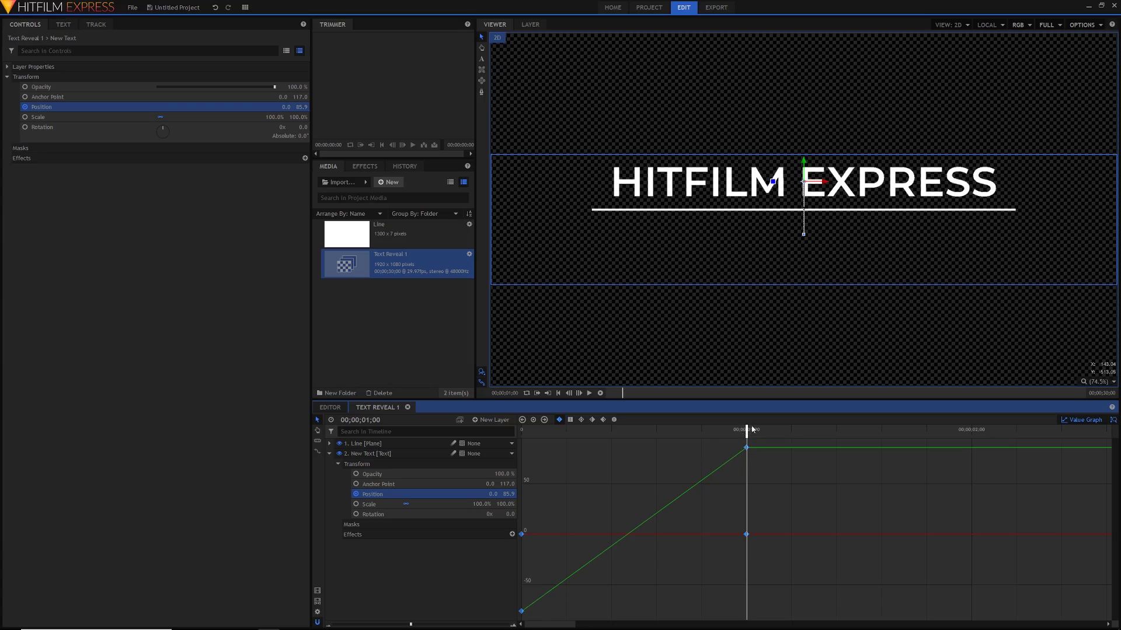
left_click(613, 421)
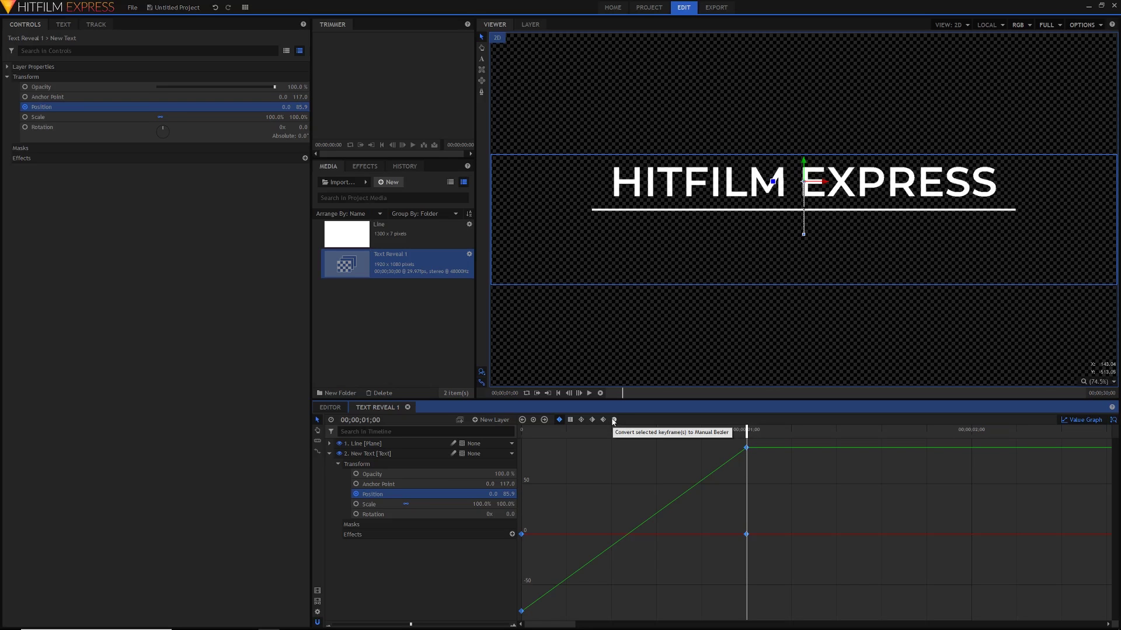
left_click(613, 422)
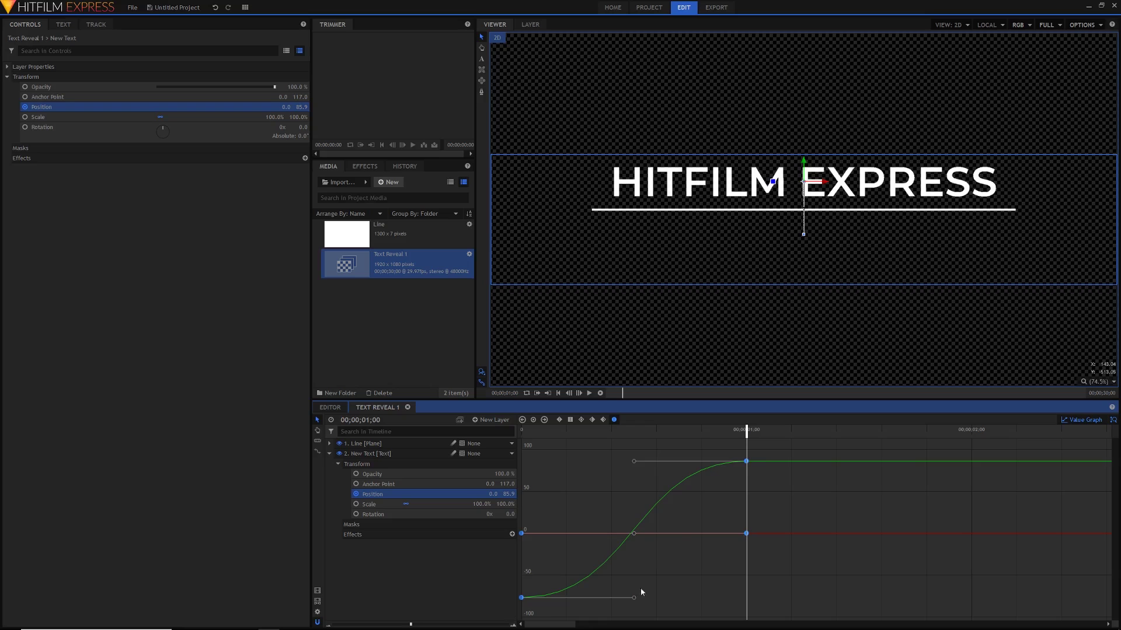
left_click_drag(634, 463, 555, 465)
Step: Preview the eased rise from the start, close the Value Graph, and collapse the text layer
left_click(659, 434)
key("space")
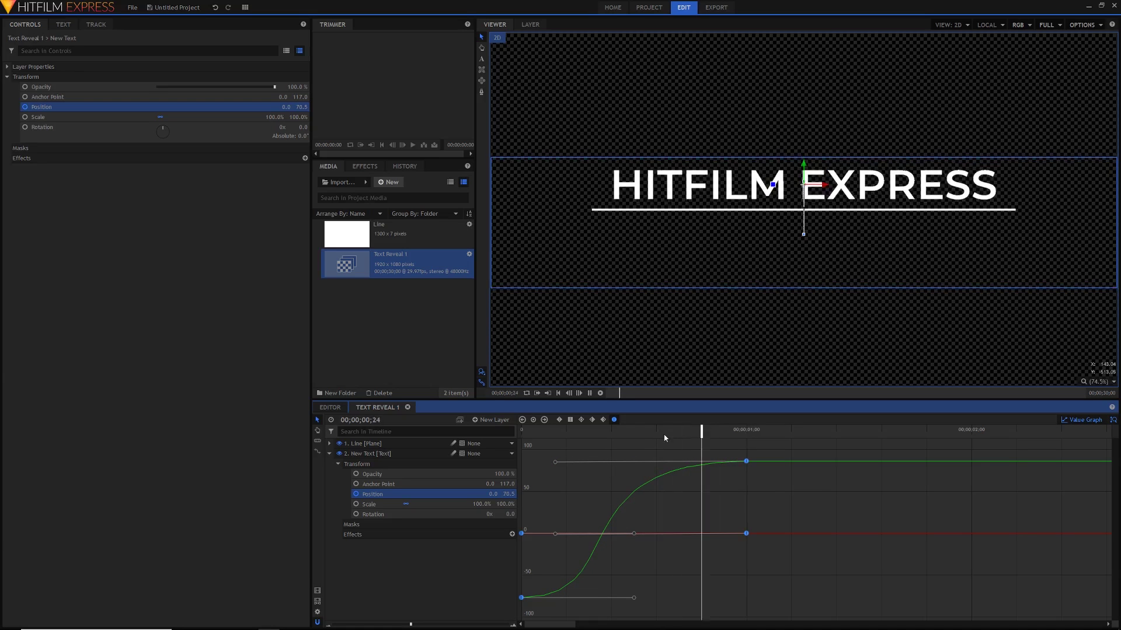
key("space")
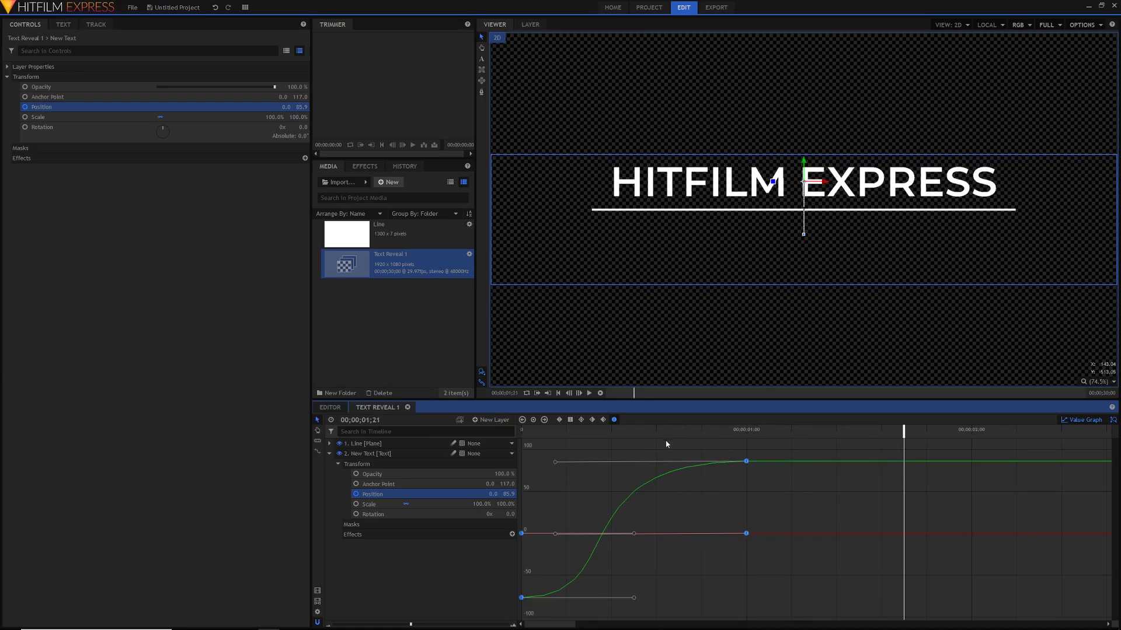
left_click(1068, 425)
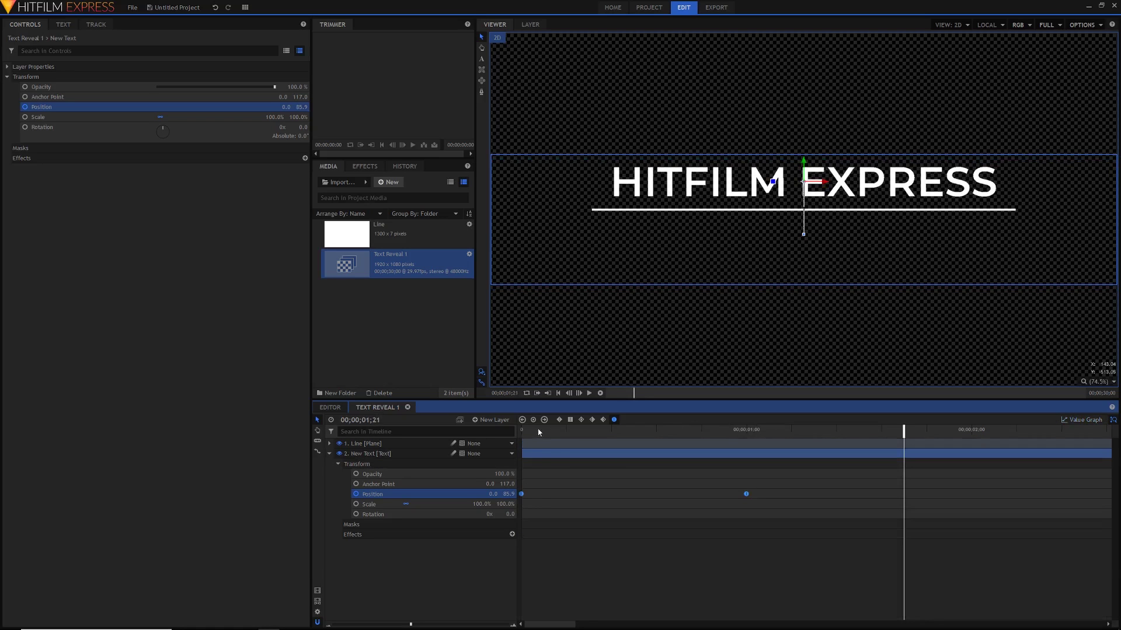
key("Home")
key("space")
key("space")
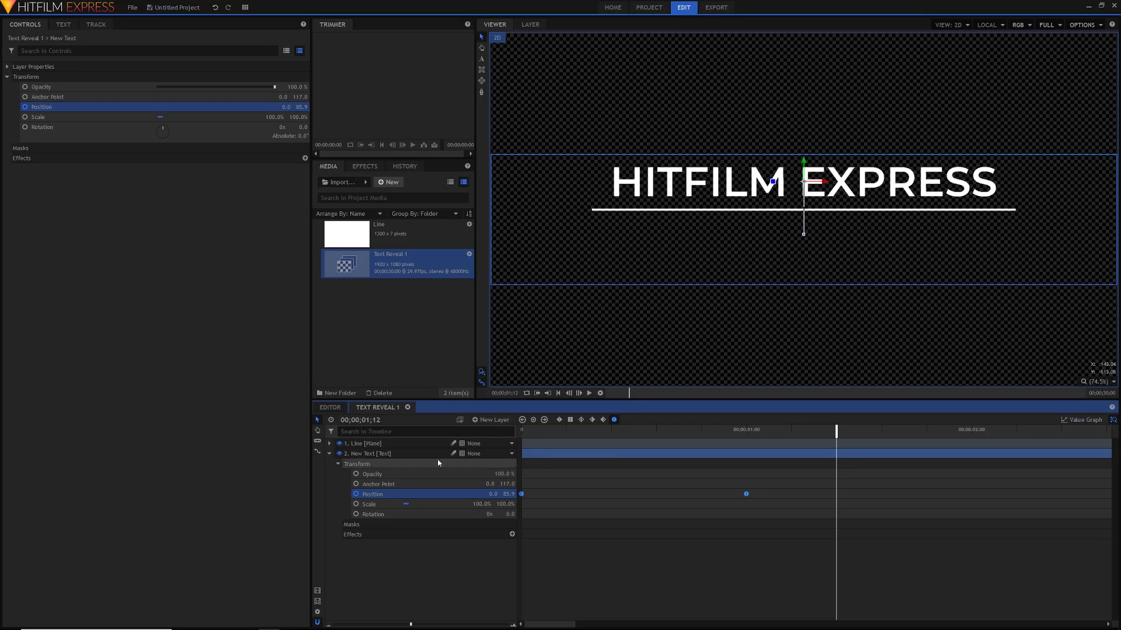
left_click(330, 454)
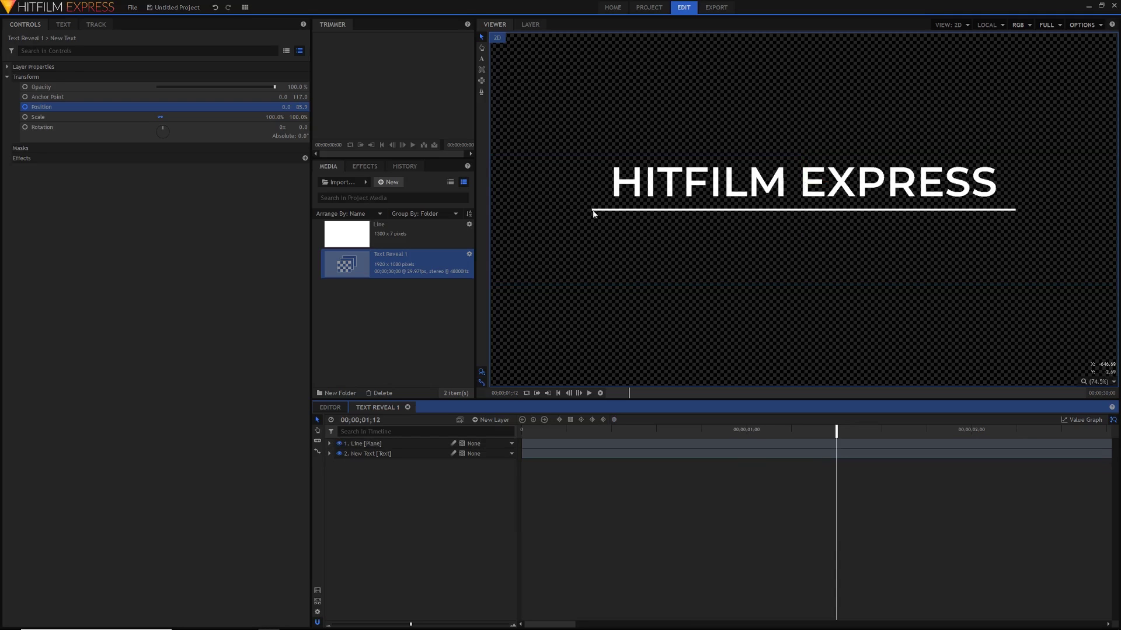
Step: Add a white plane layer 100 pixels high named Mask Plane
left_click(489, 421)
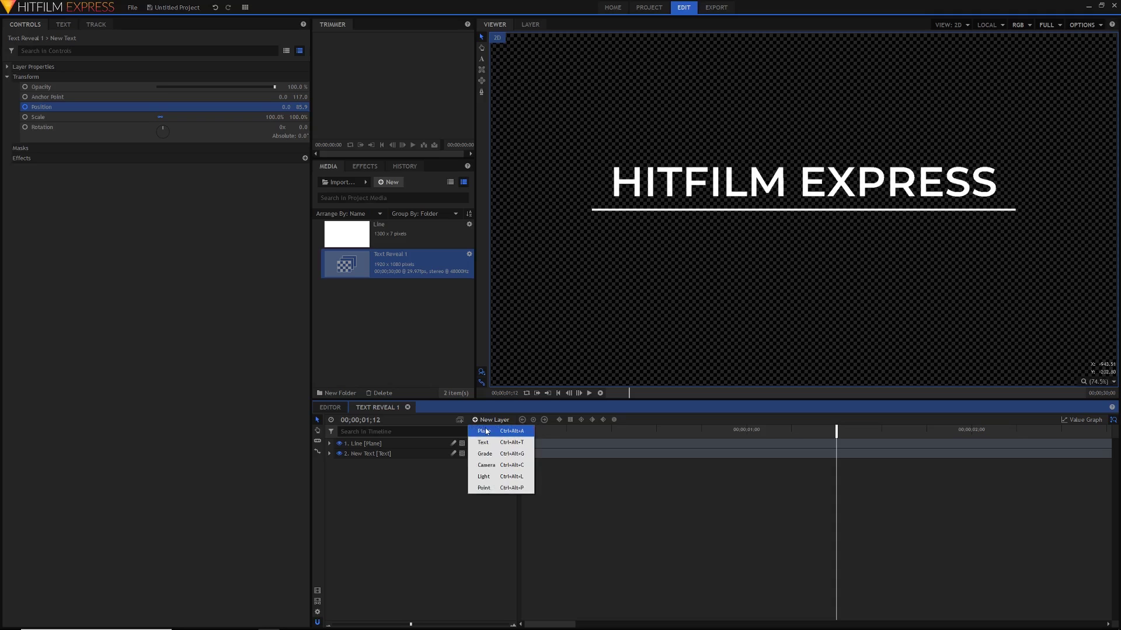
left_click(486, 432)
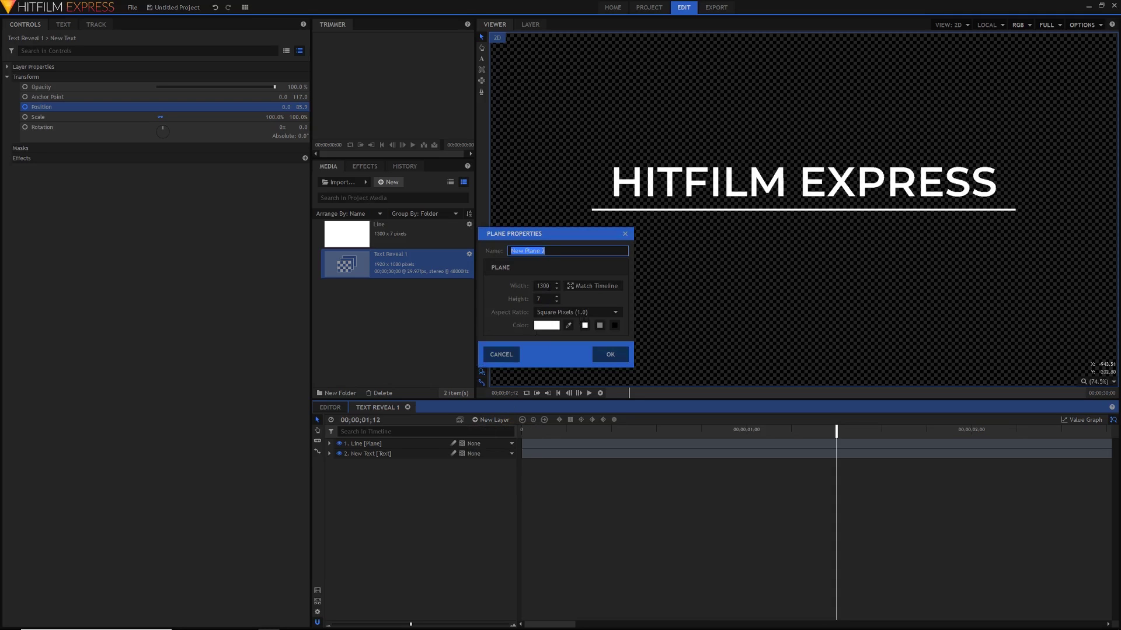
left_click(544, 298)
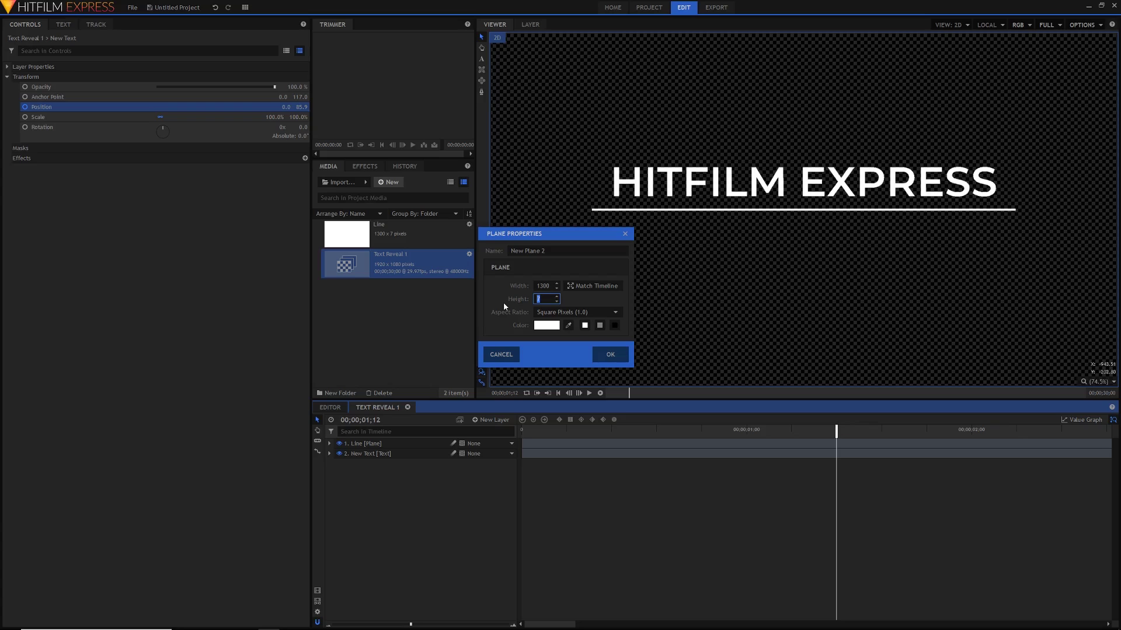
type("100")
triple_click(543, 251)
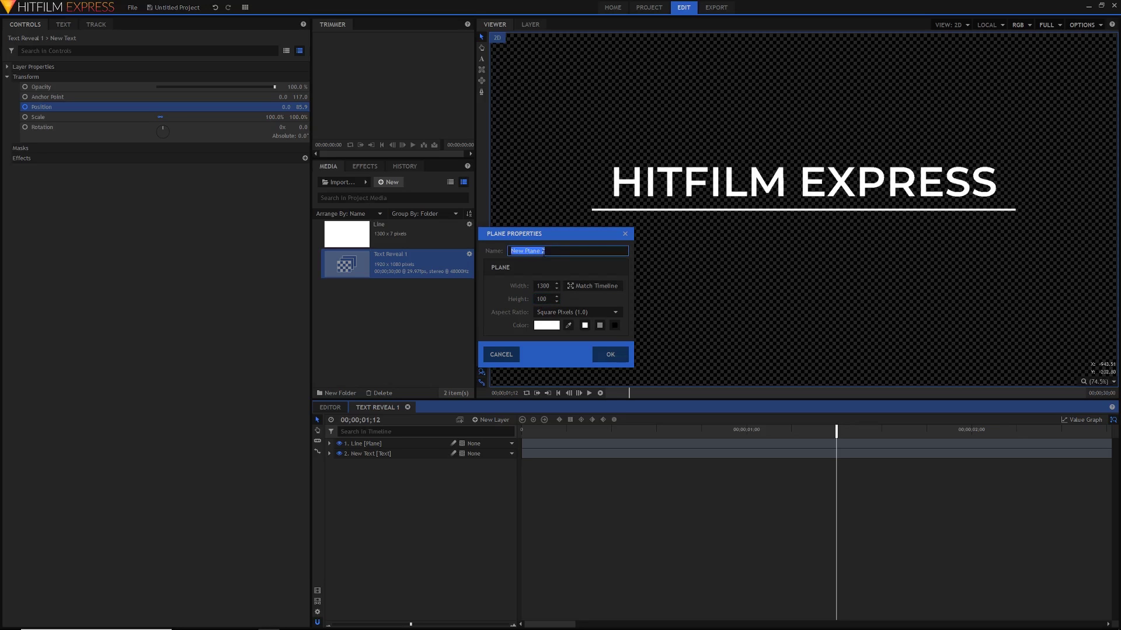
type("Mask Plane")
left_click(611, 356)
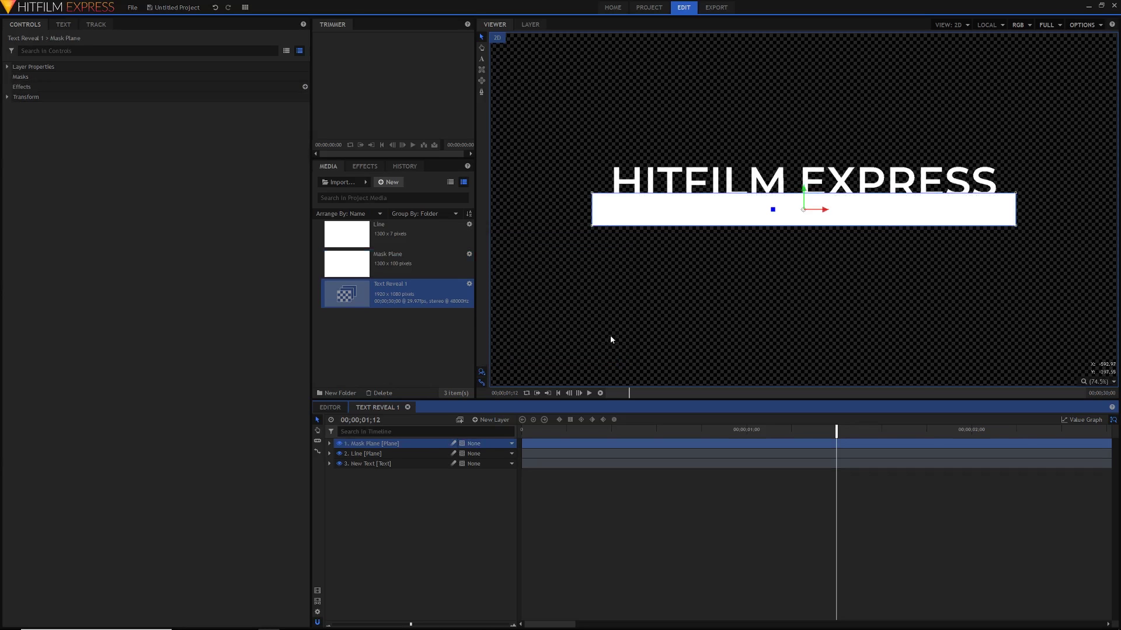
Step: Resize the Mask Plane to 1000 pixels high and drag it down below the text
right_click(411, 443)
left_click(432, 438)
left_click(543, 299)
type("0")
key("Return")
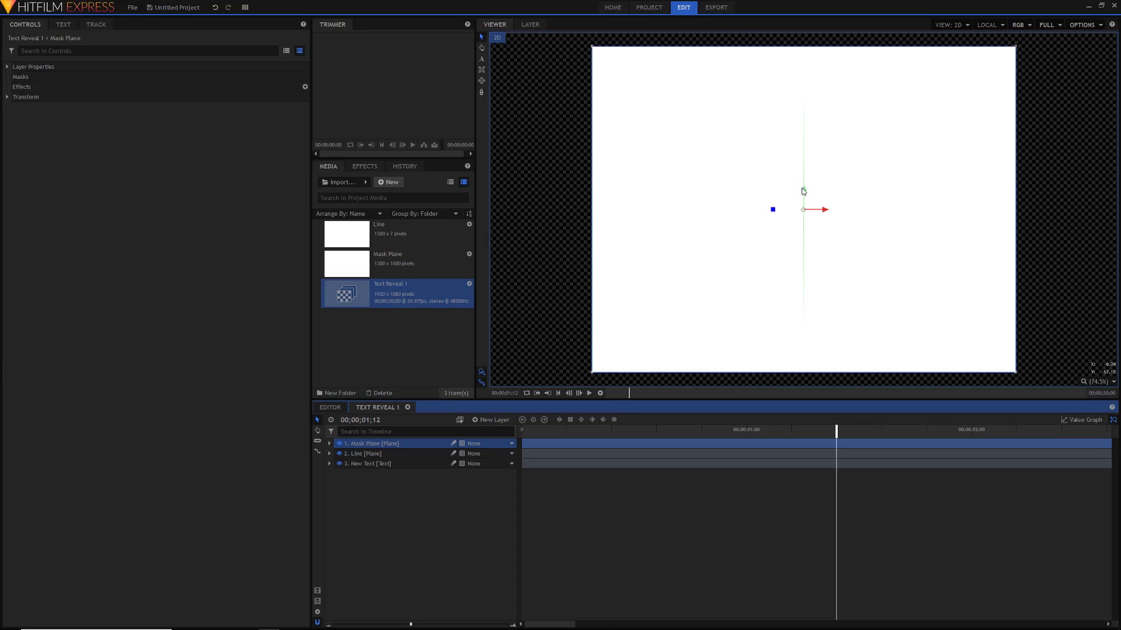
left_click_drag(804, 190, 803, 354)
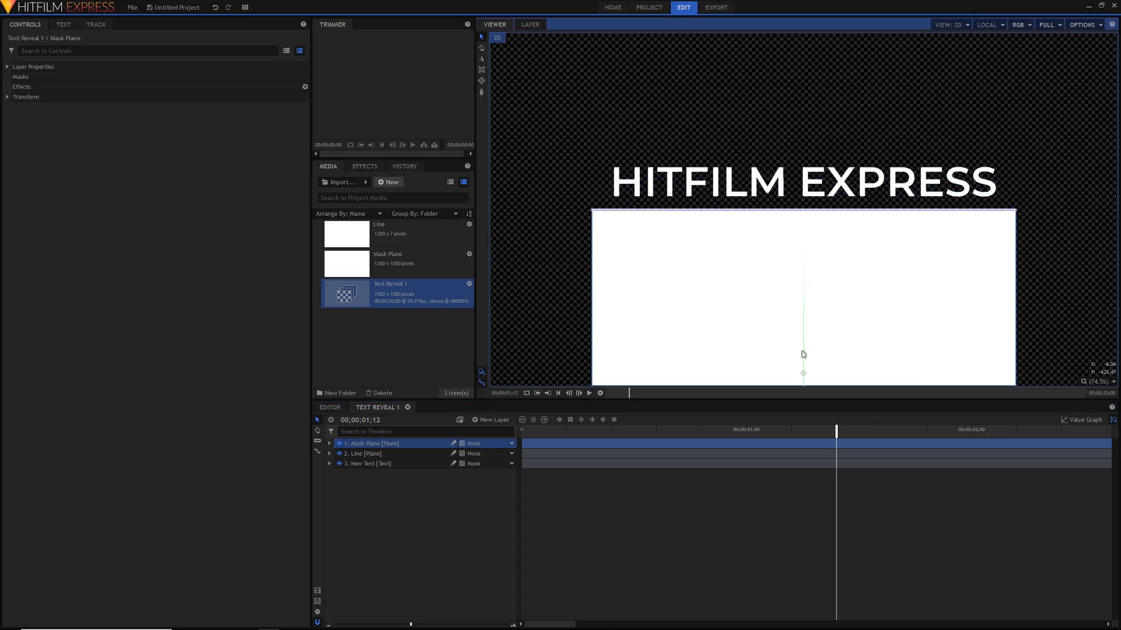
left_click_drag(803, 354, 804, 354)
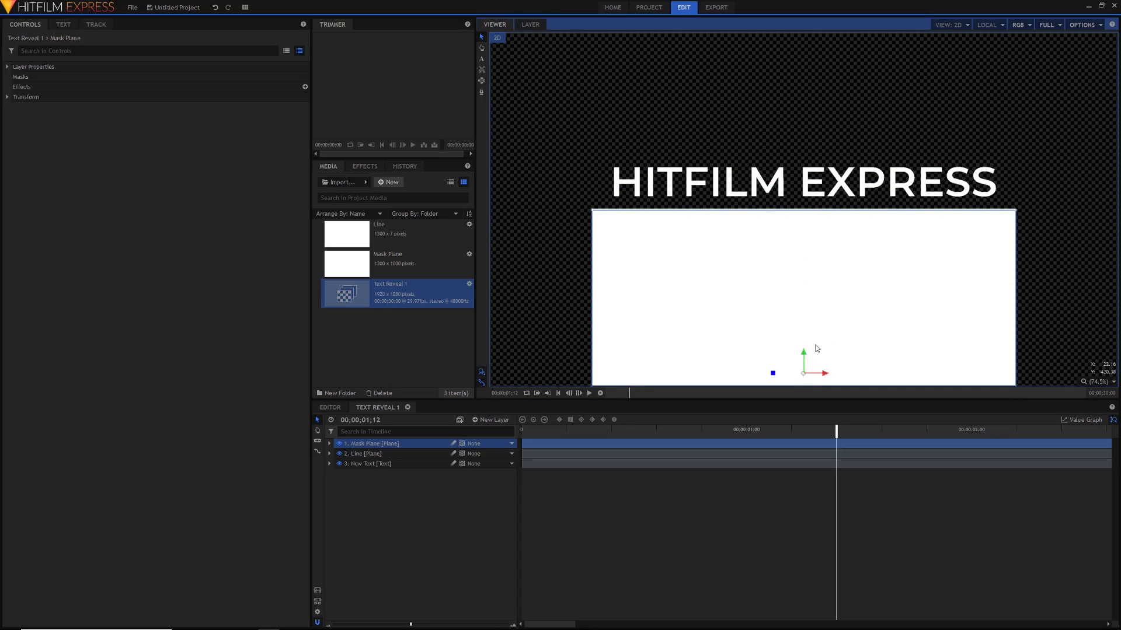
left_click(555, 506)
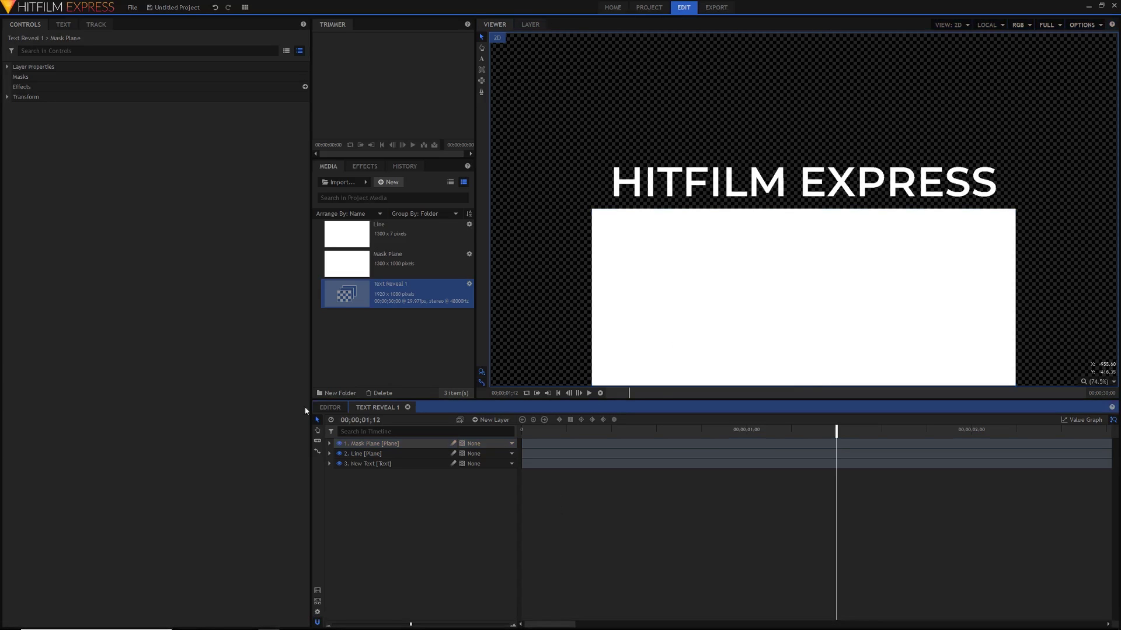
Step: Move Mask Plane to the bottom of the layer stack, hide it, and return to frame one
left_click_drag(352, 444, 372, 491)
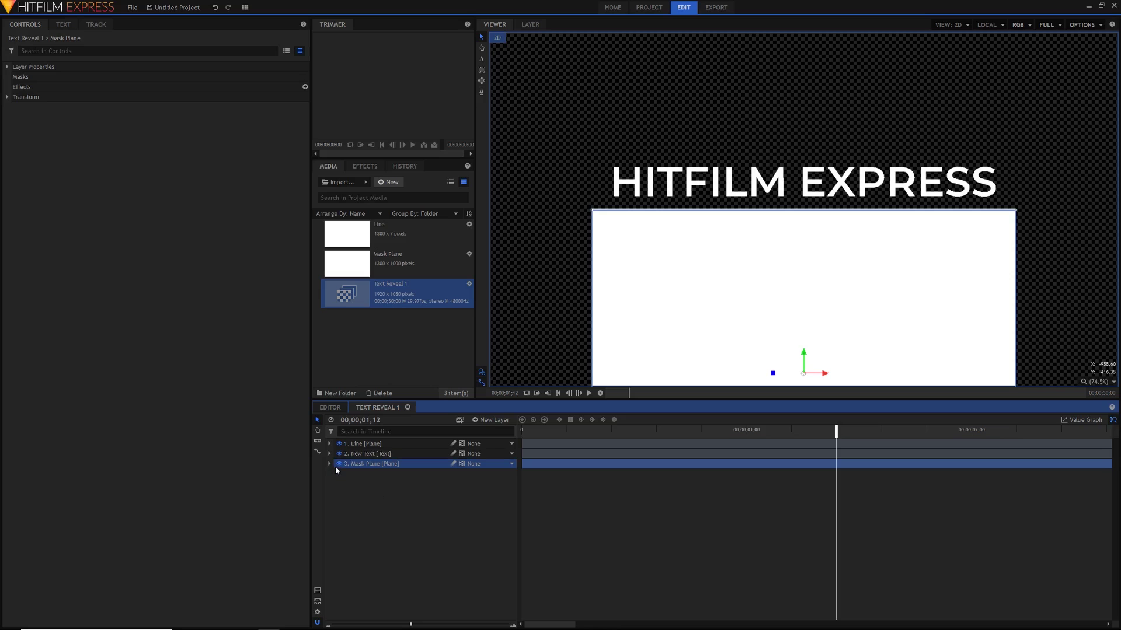
left_click(651, 489)
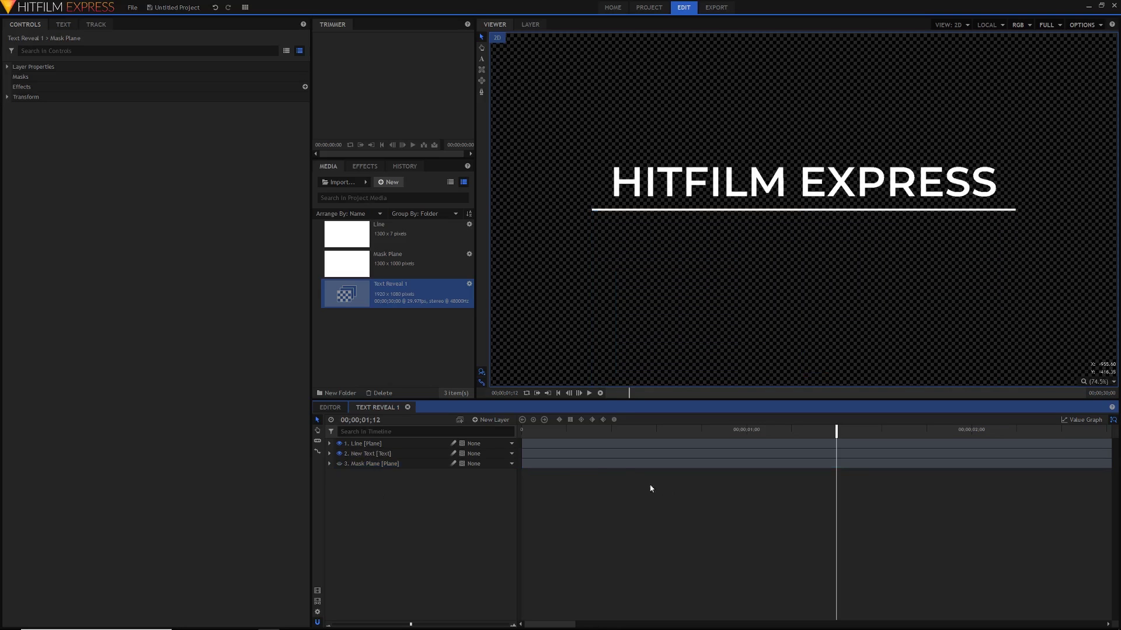
left_click(527, 435)
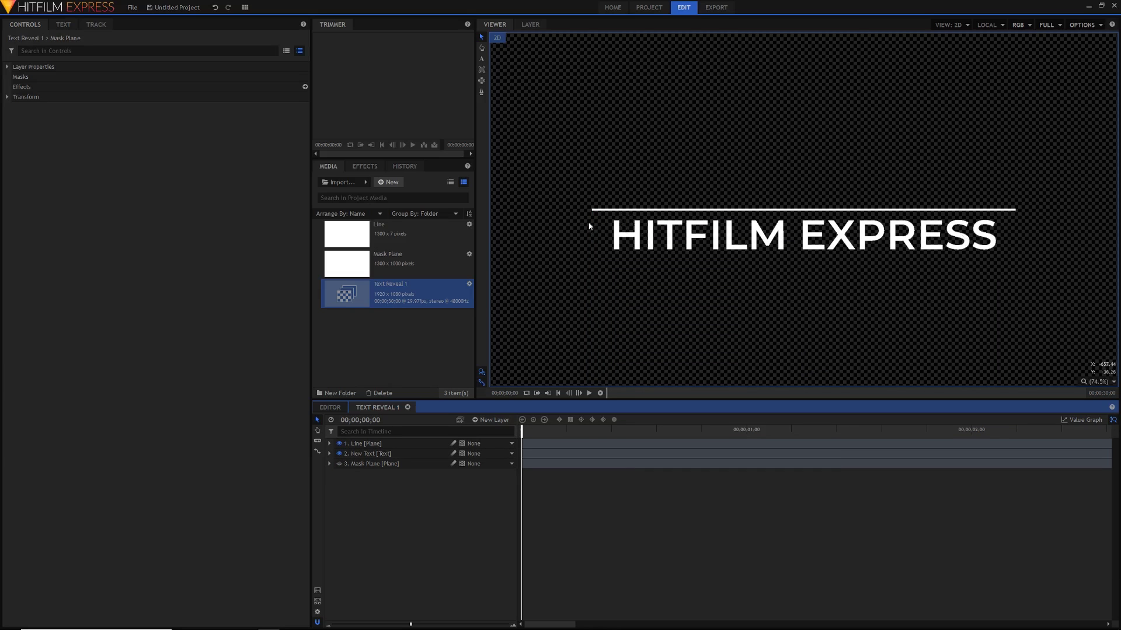
Step: Apply Set Matte to the New Text layer with Mask Plane as its source layer
left_click(365, 166)
left_click(362, 182)
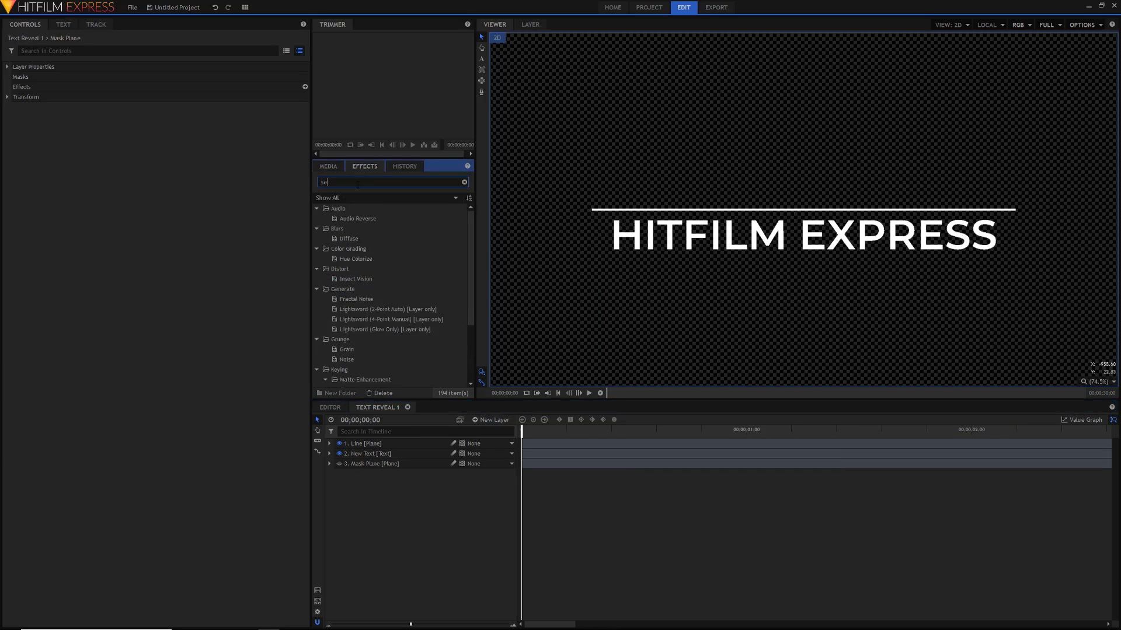
type("set")
left_click_drag(362, 231, 379, 455)
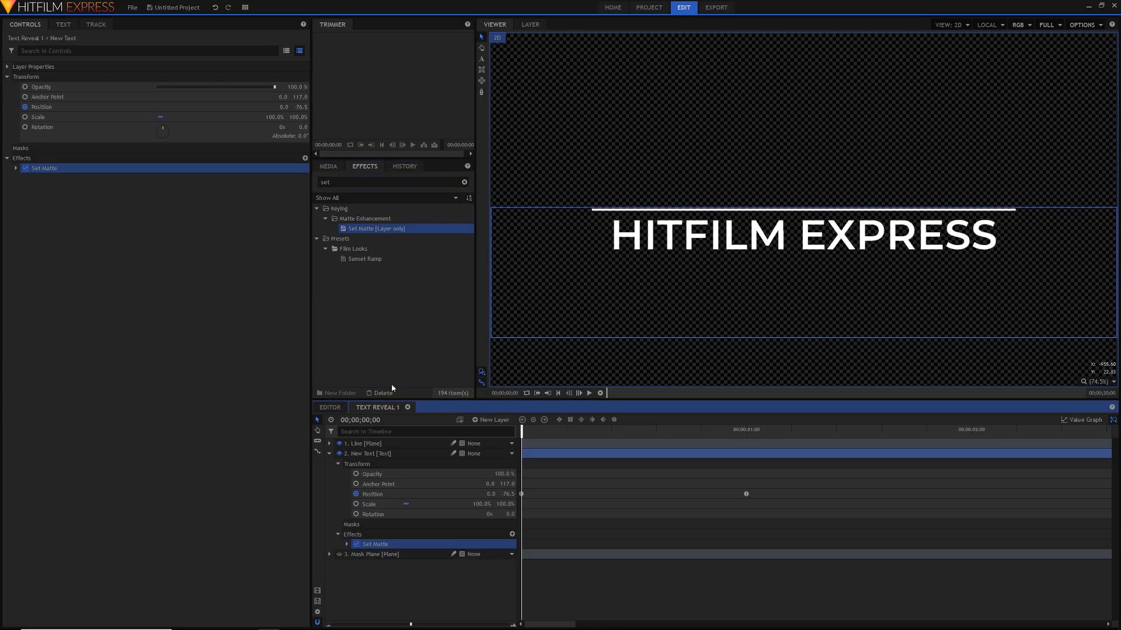
left_click(15, 168)
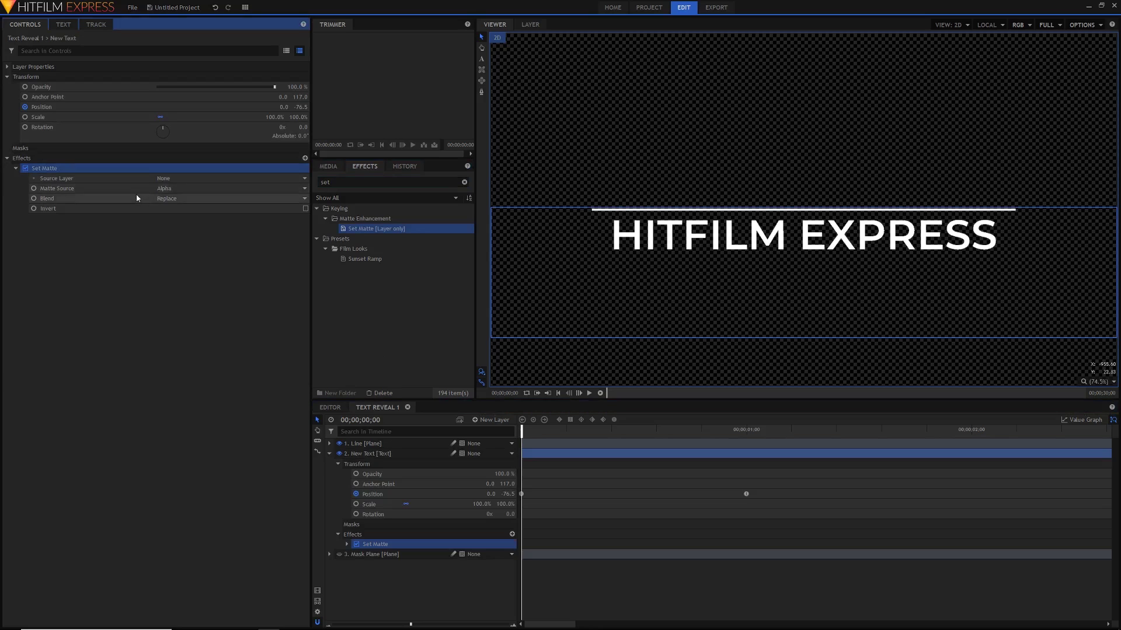
left_click(159, 180)
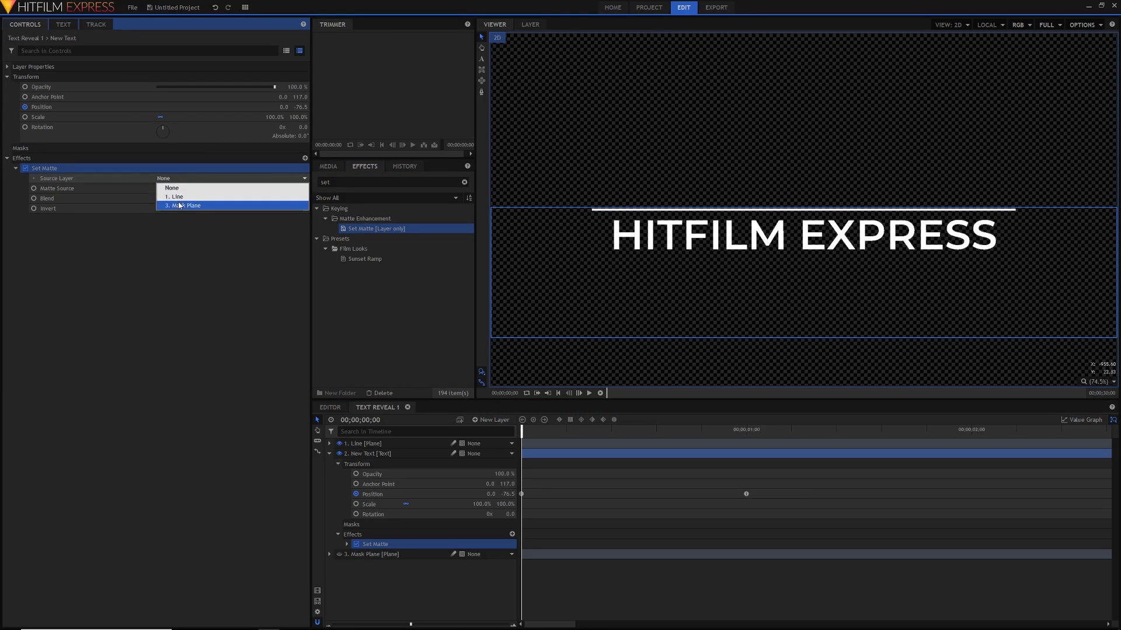
left_click(180, 206)
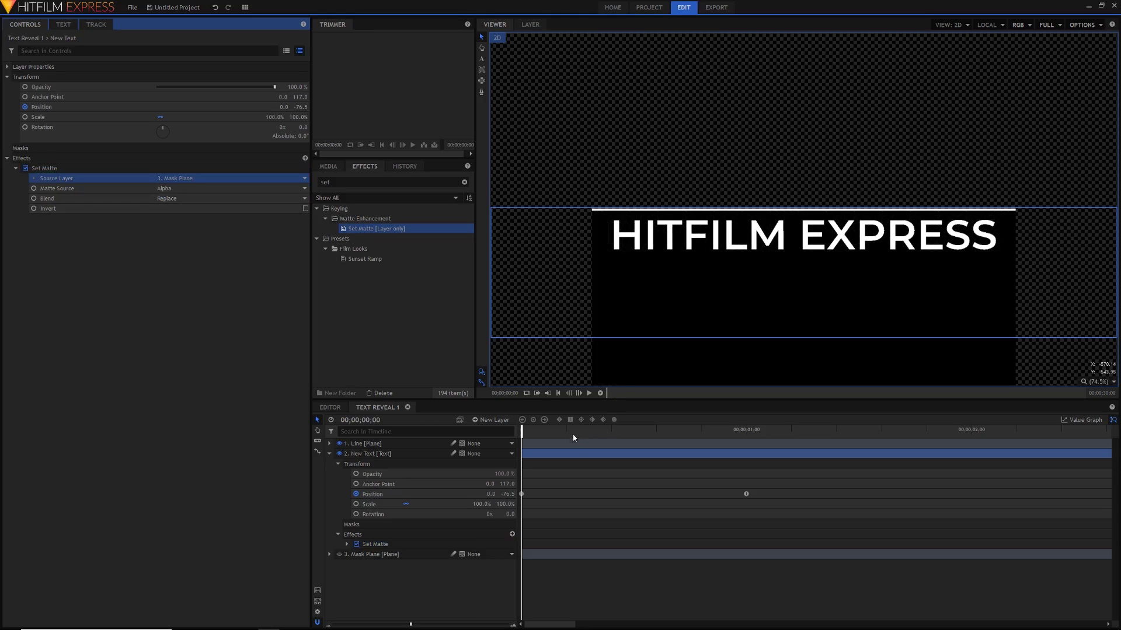
key("space")
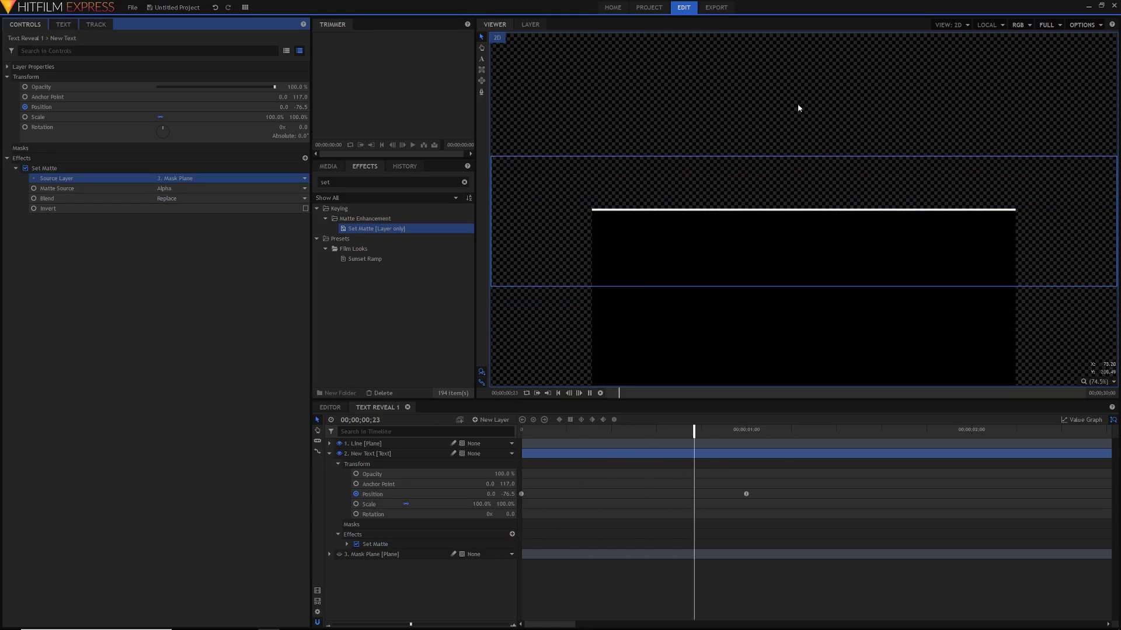
left_click_drag(586, 432, 518, 438)
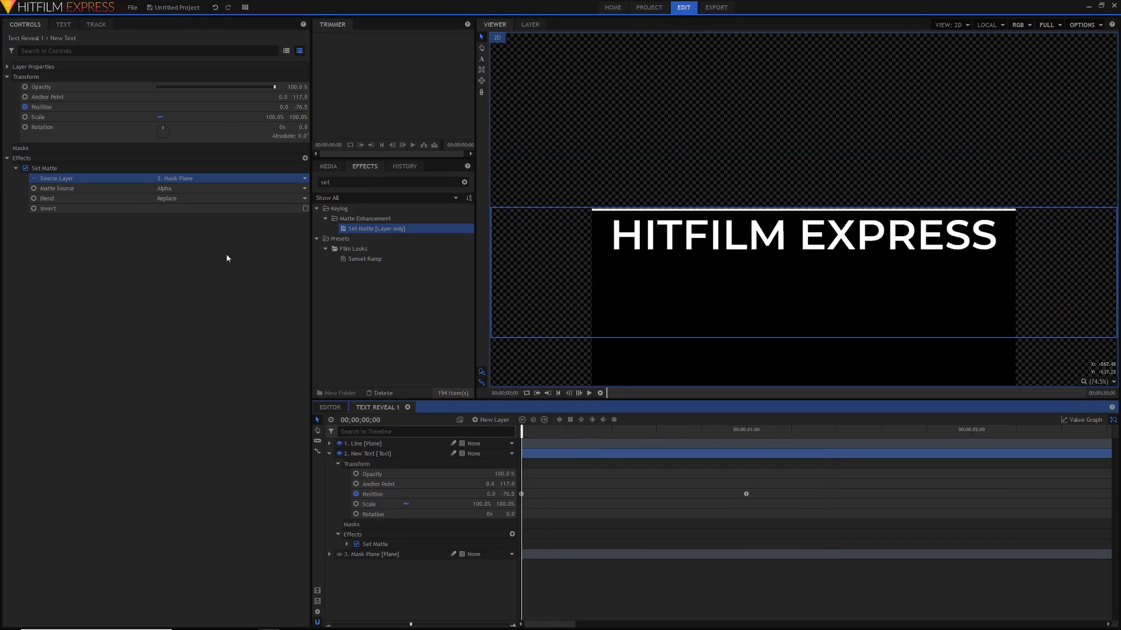
Step: Set the matte blend to Subtract and play back the title reveal
left_click(168, 199)
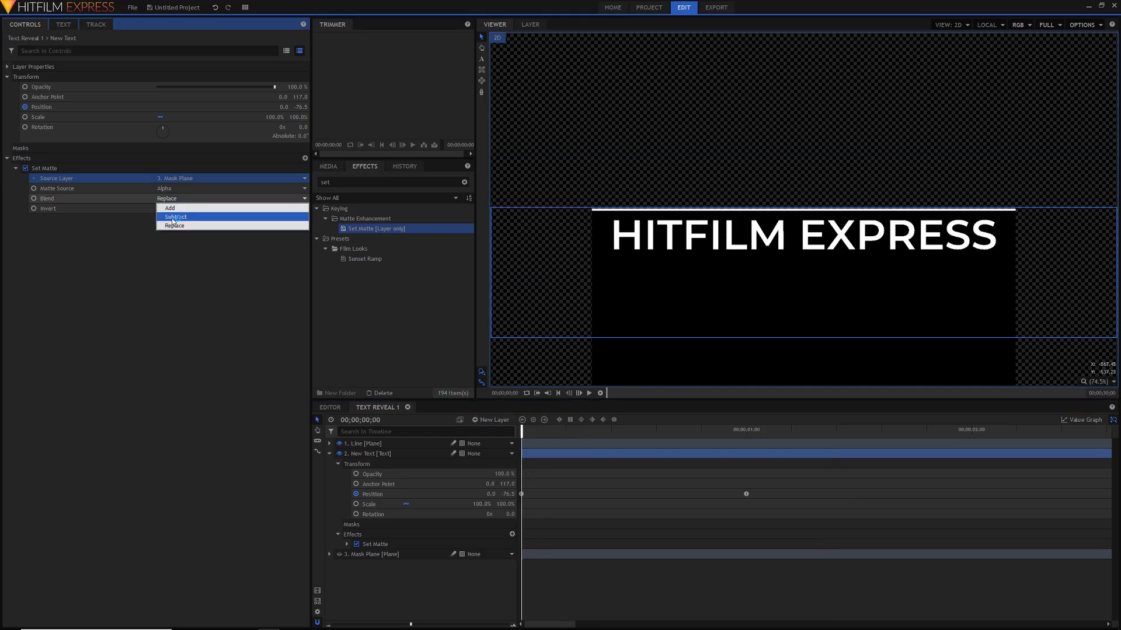
left_click(173, 218)
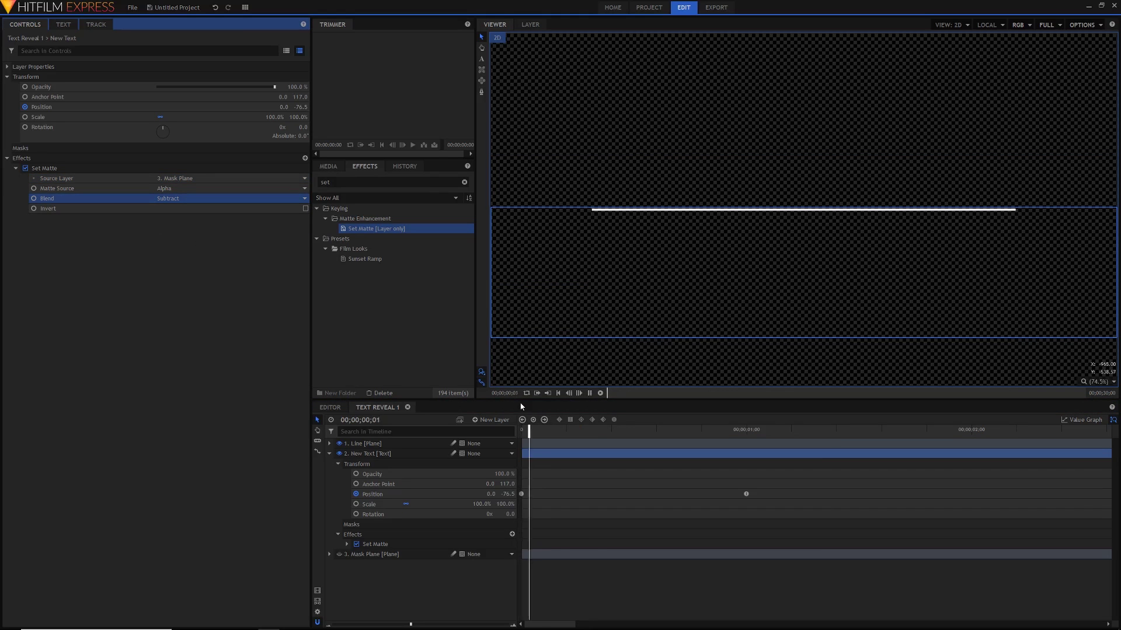
key("space")
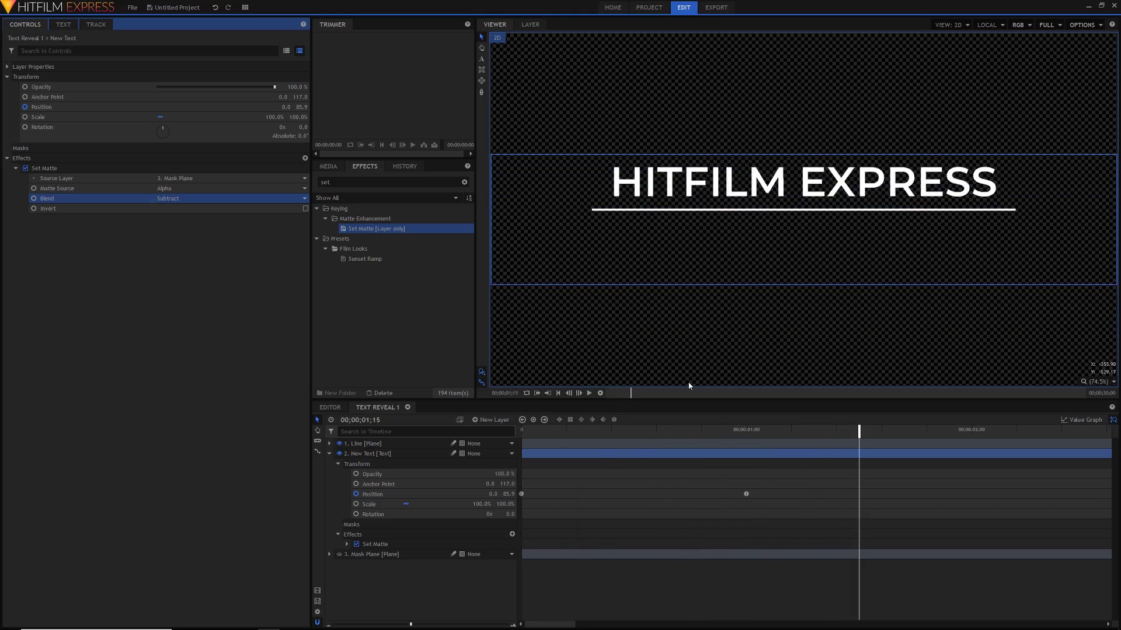
left_click_drag(549, 435, 482, 445)
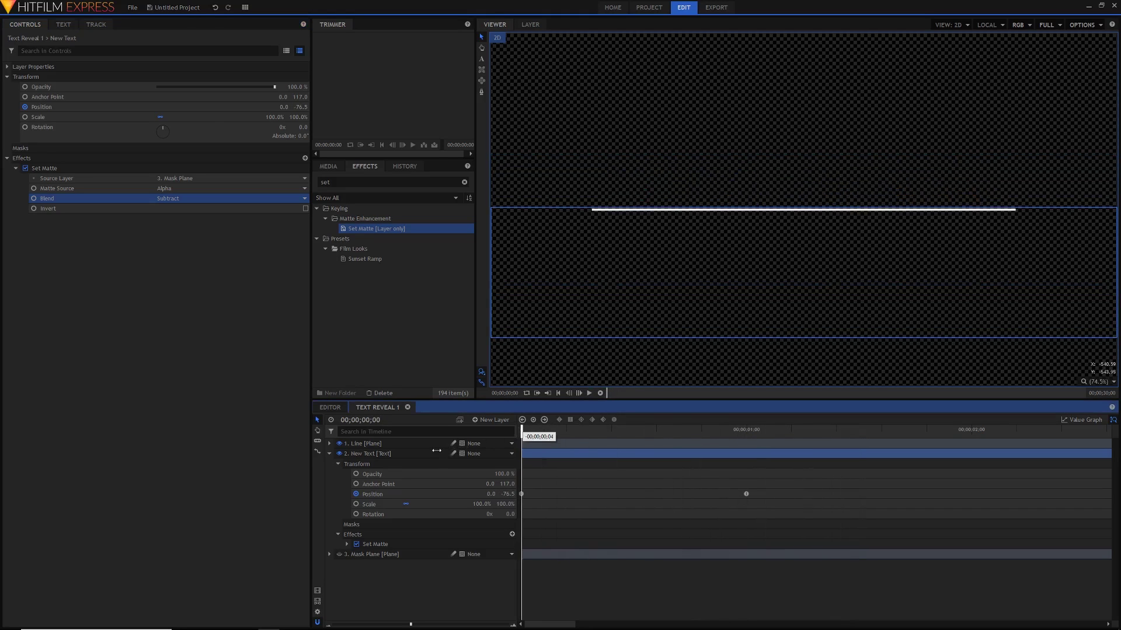
left_click(339, 555)
left_click(339, 554)
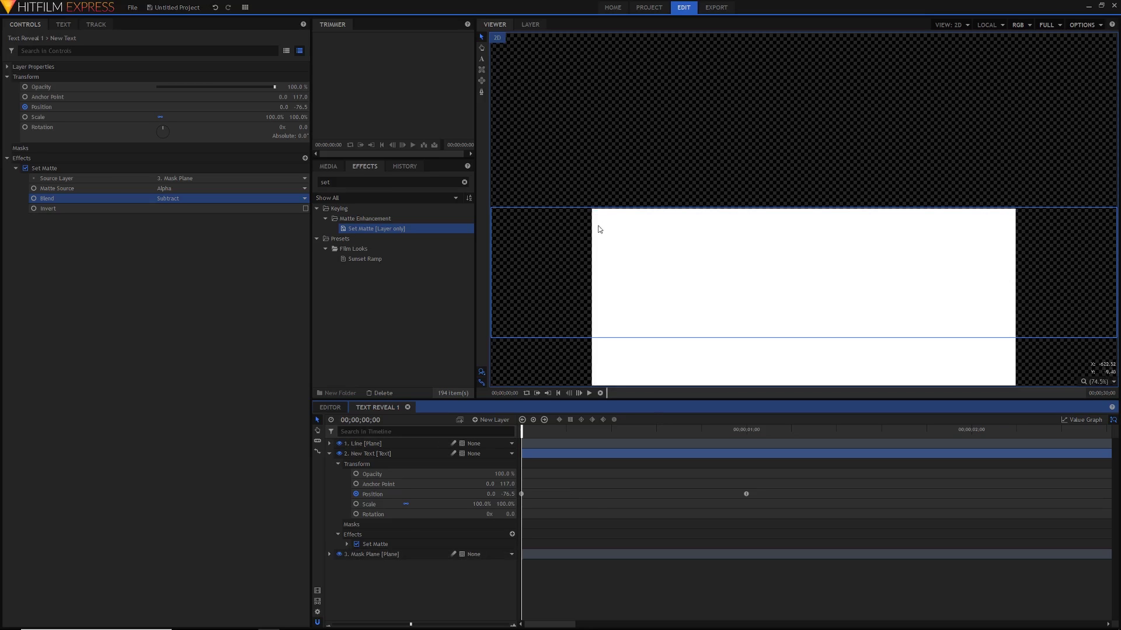
left_click(339, 554)
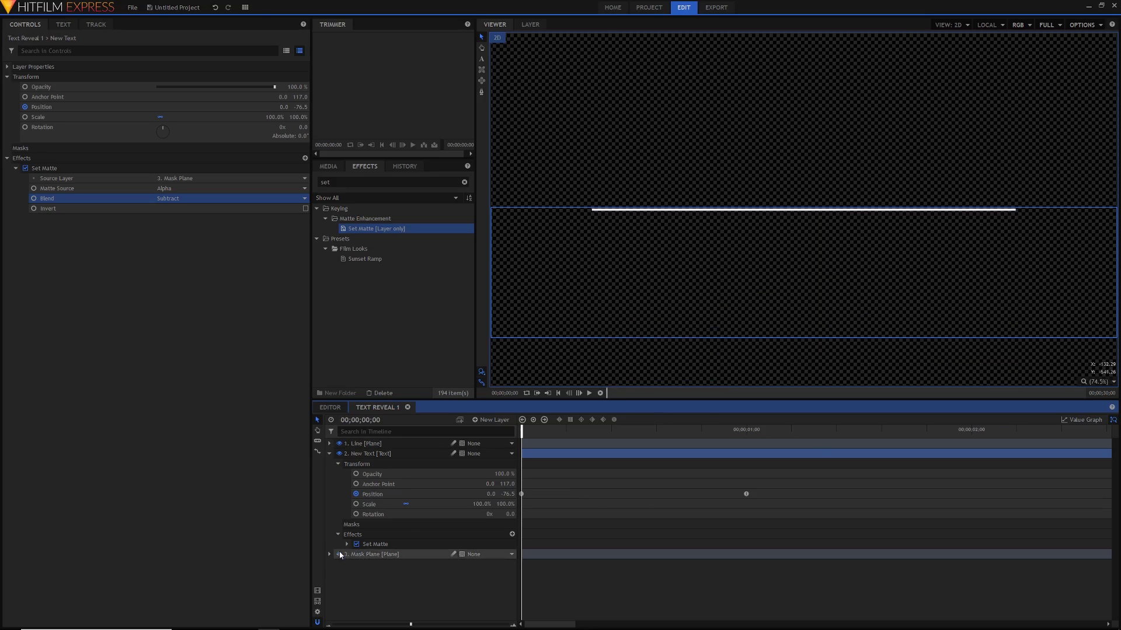
left_click(387, 455)
left_click(566, 499)
key("space")
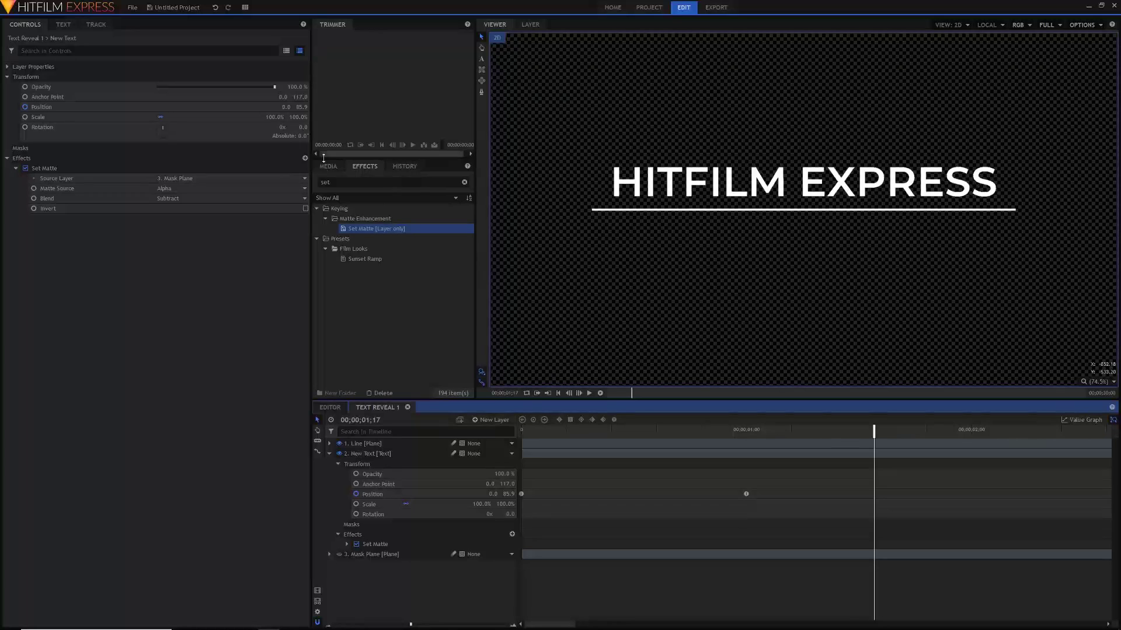
left_click(328, 166)
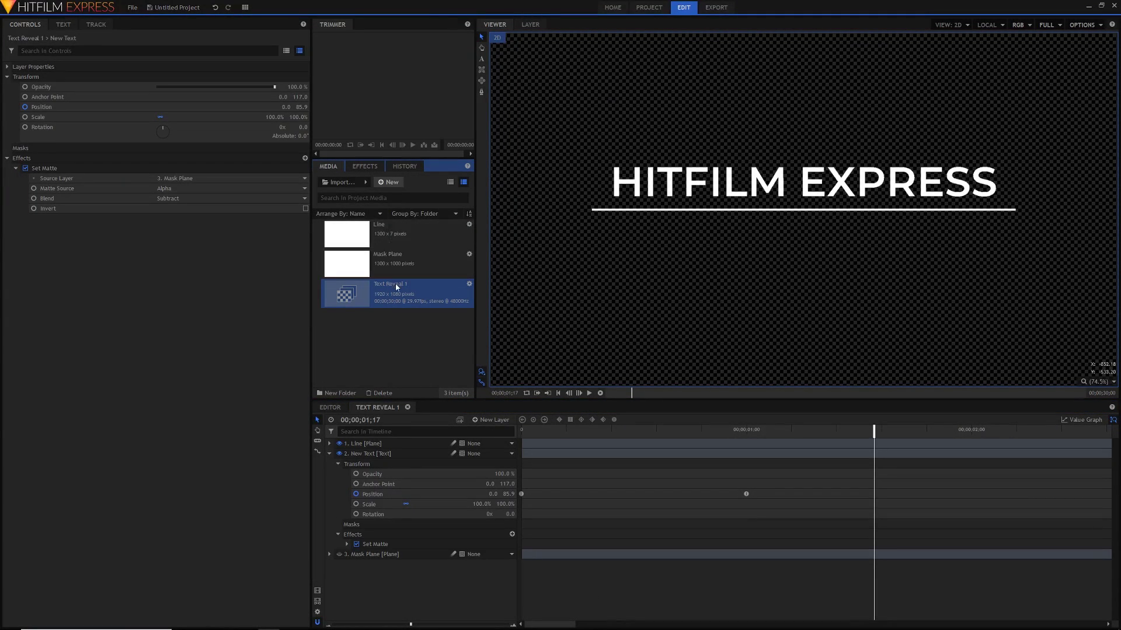
Step: Duplicate the Text Reveal 1 composite, rename the copy 'Text Reveal 2' and open its timeline
key("ctrl+d")
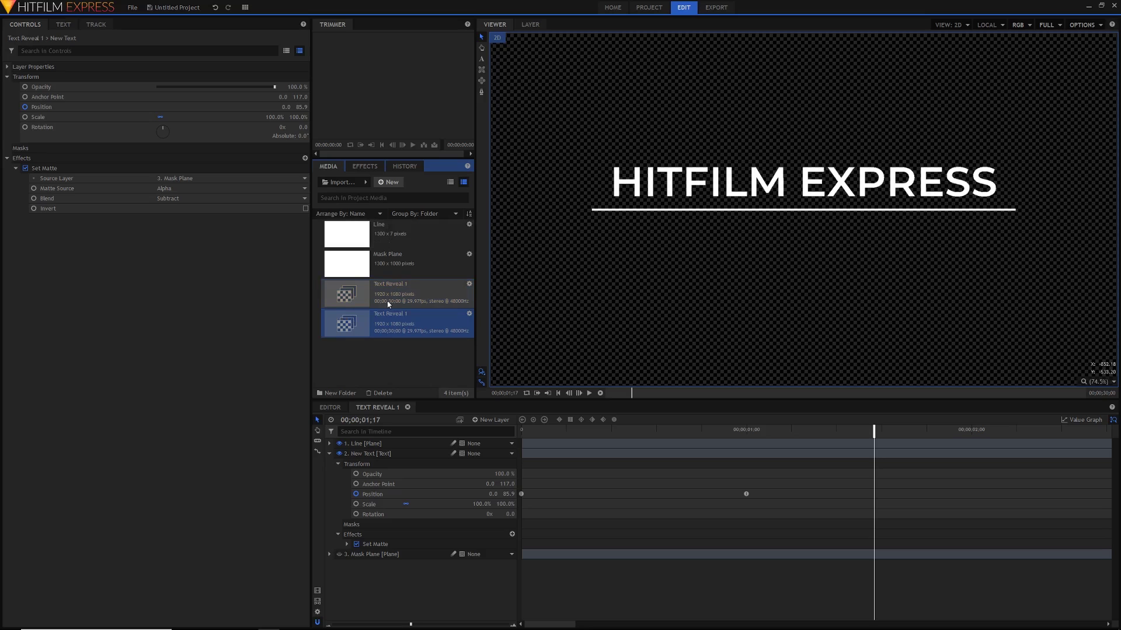
left_click(393, 337)
right_click(390, 328)
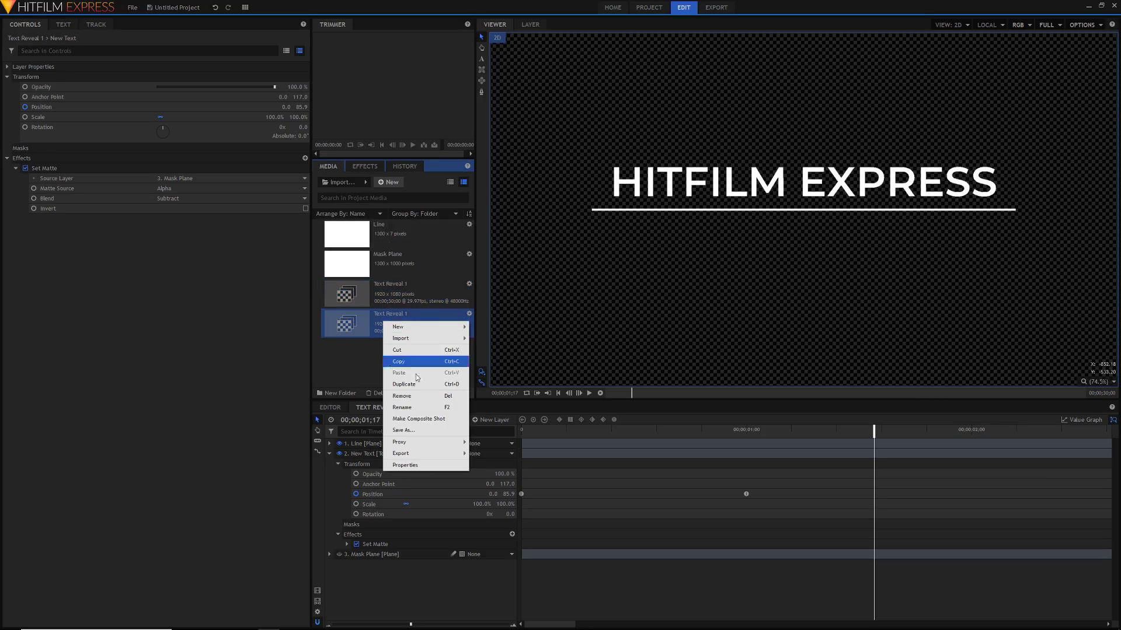
left_click(411, 408)
key("End")
type("2")
key("Return")
double_click(394, 321)
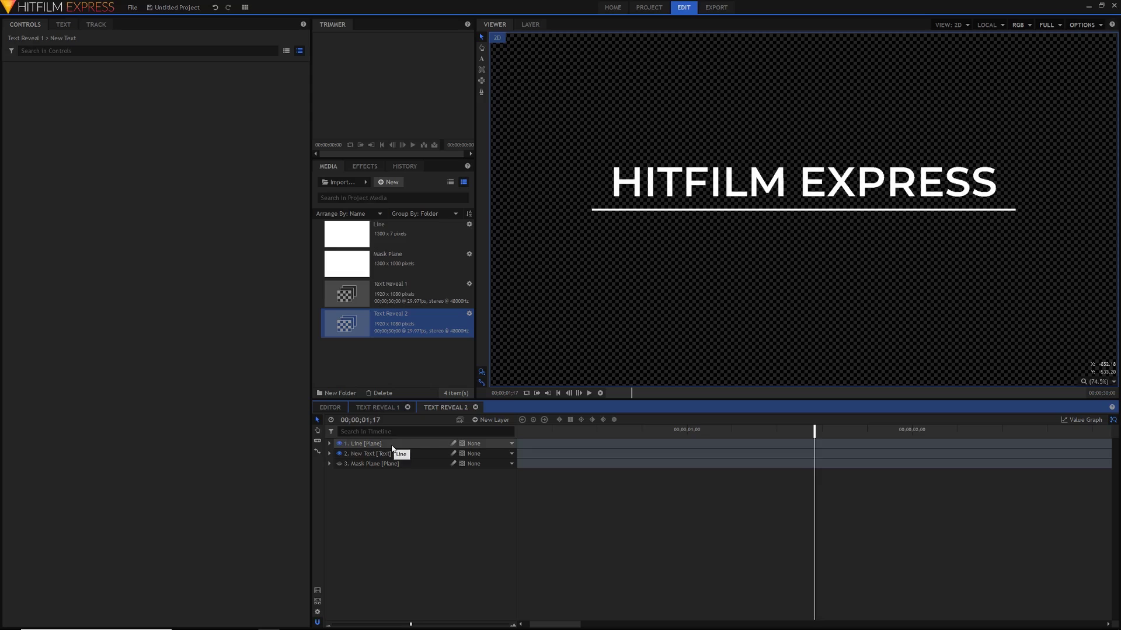
Step: Inspect the Line and New Text transform keyframes, then return the playhead to the first frame
left_click(329, 454)
left_click(338, 484)
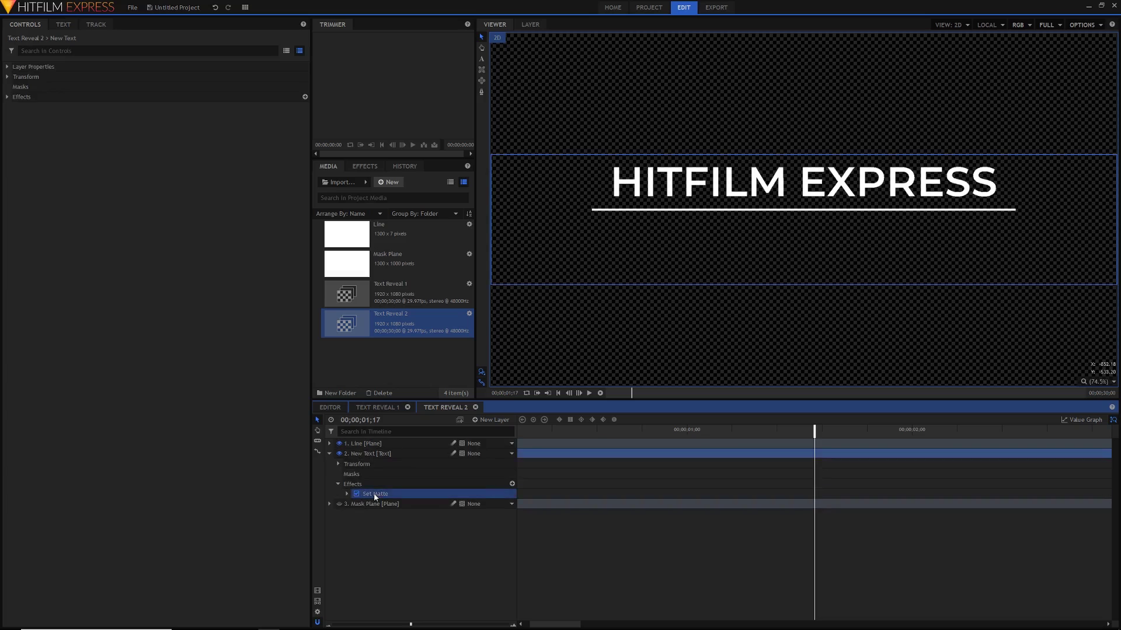
left_click(329, 453)
left_click(330, 444)
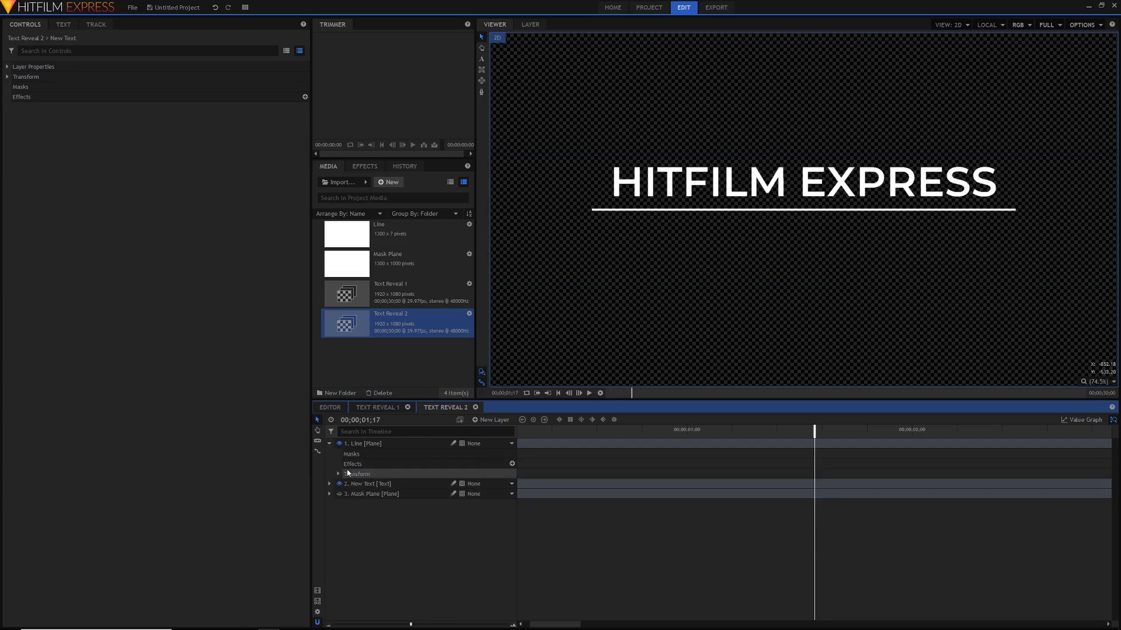
left_click(338, 474)
left_click(329, 534)
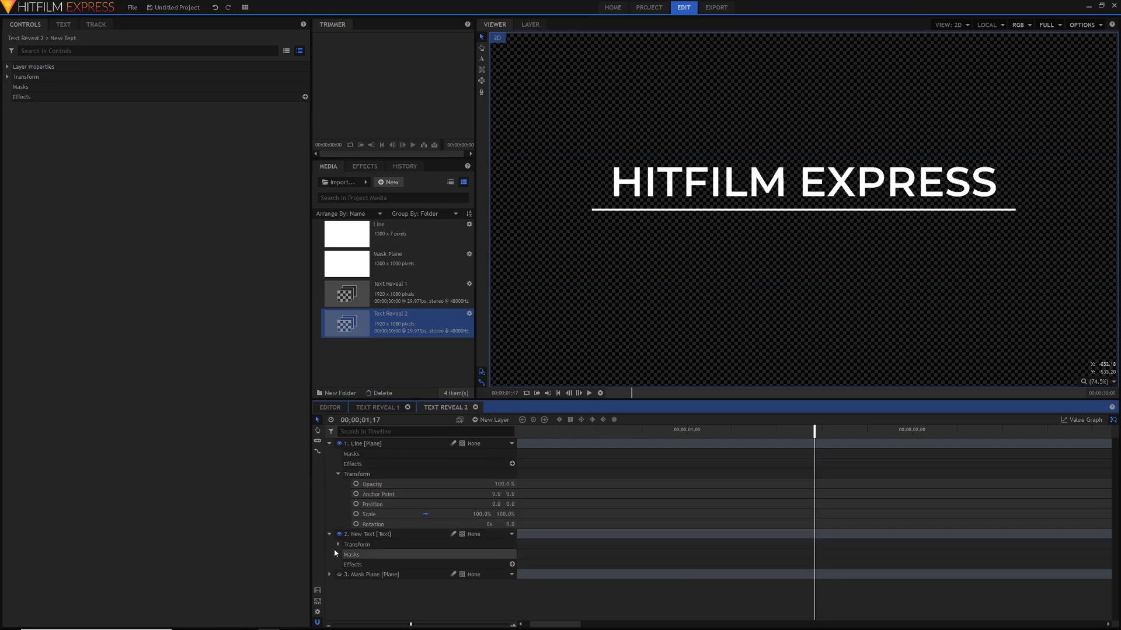
left_click(338, 545)
left_click_drag(780, 558, 519, 595)
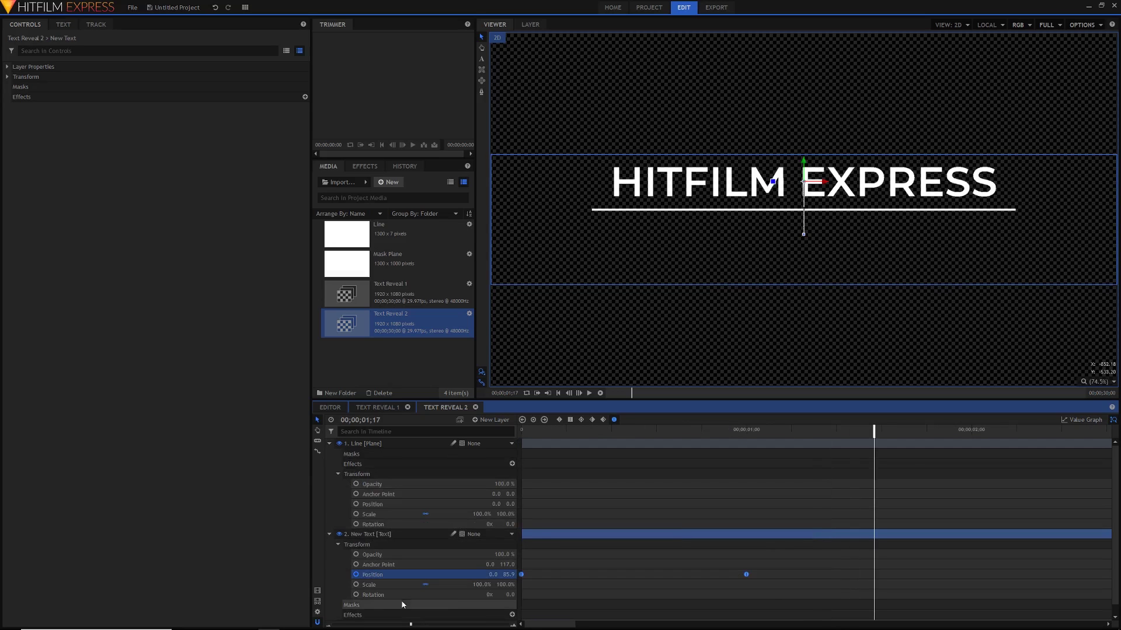
left_click(329, 534)
left_click(329, 444)
left_click_drag(653, 431, 522, 432)
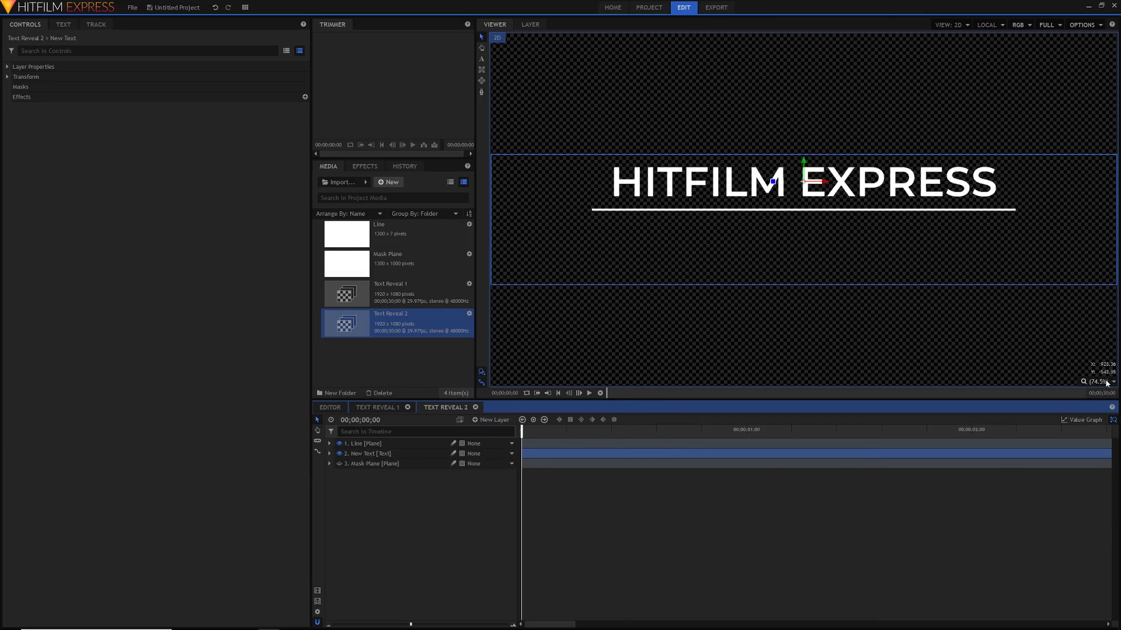
Step: Set the New Text Position Y to 0 and move the line up just above the text
left_click(330, 454)
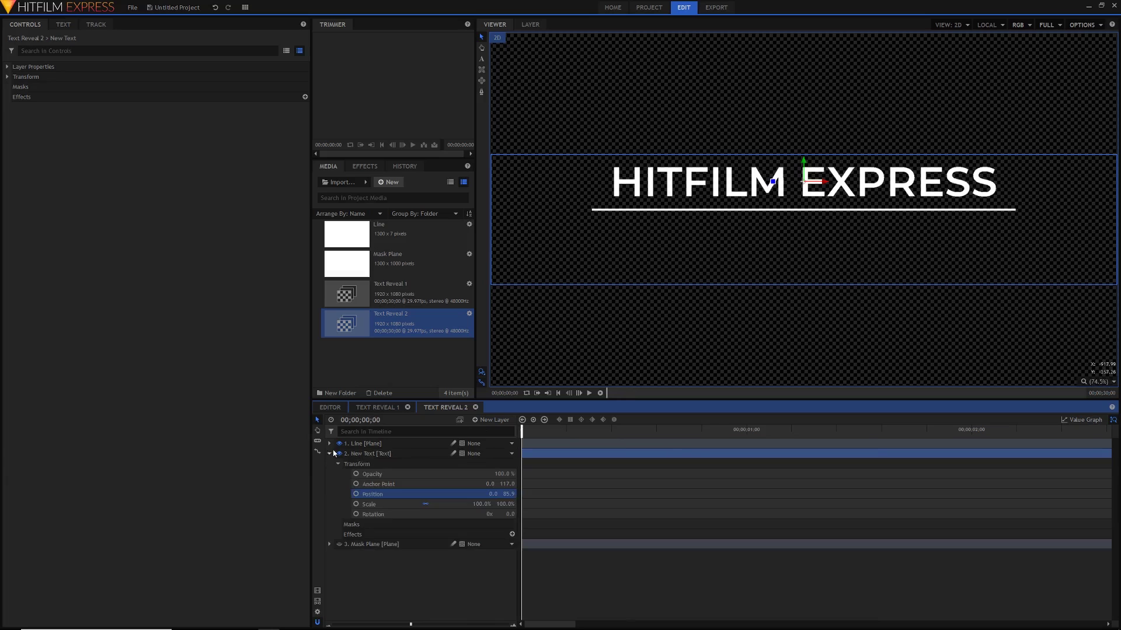
left_click(507, 494)
type("0")
key("Return")
left_click(330, 454)
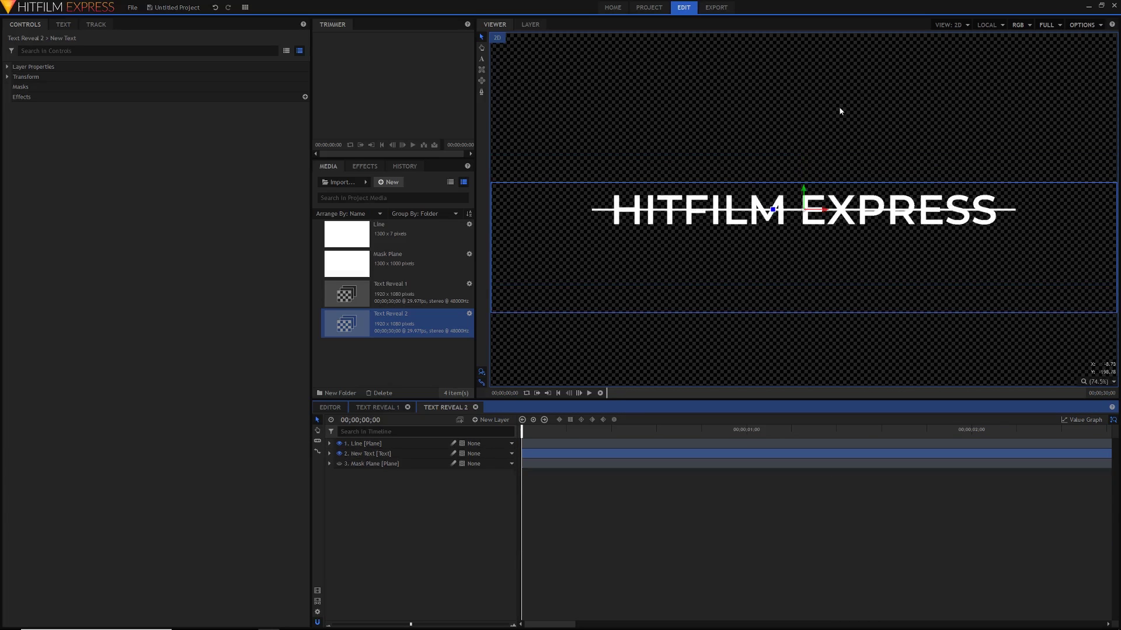
left_click(759, 210)
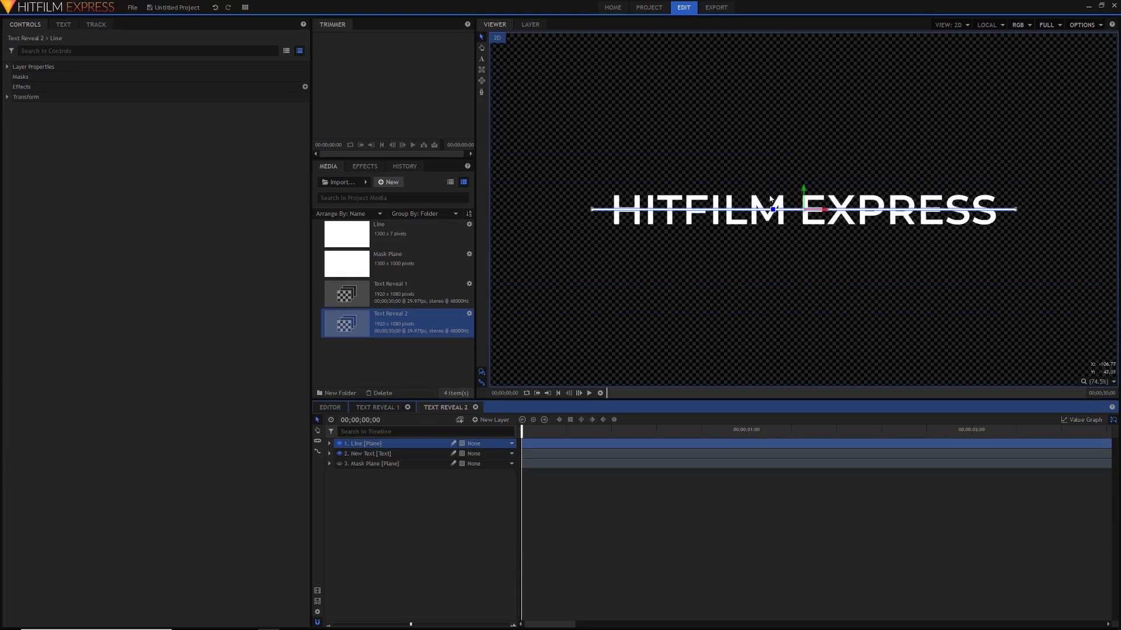
left_click_drag(803, 190, 803, 169)
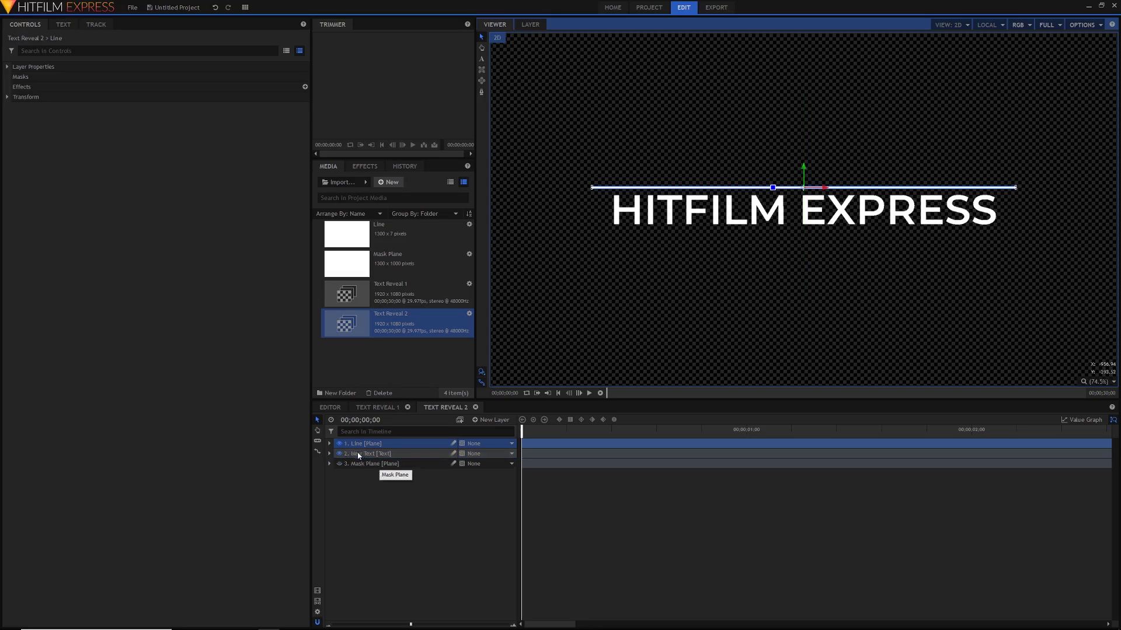
Step: Enable Scale keyframing on the line and set its Scale X to 0% at the start
left_click(8, 98)
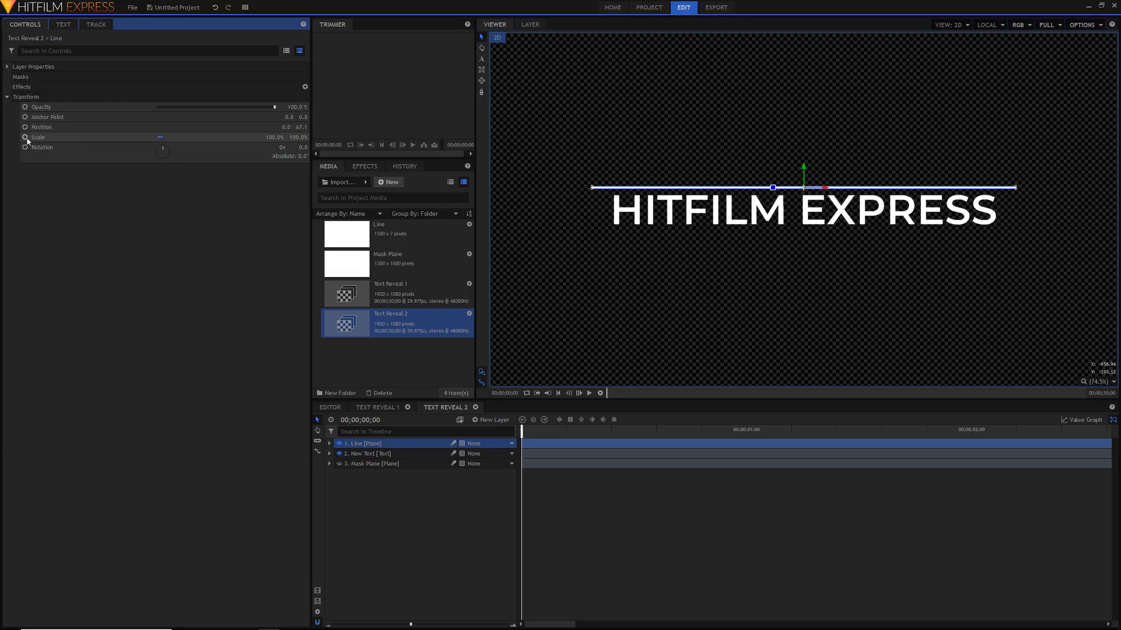
left_click(25, 138)
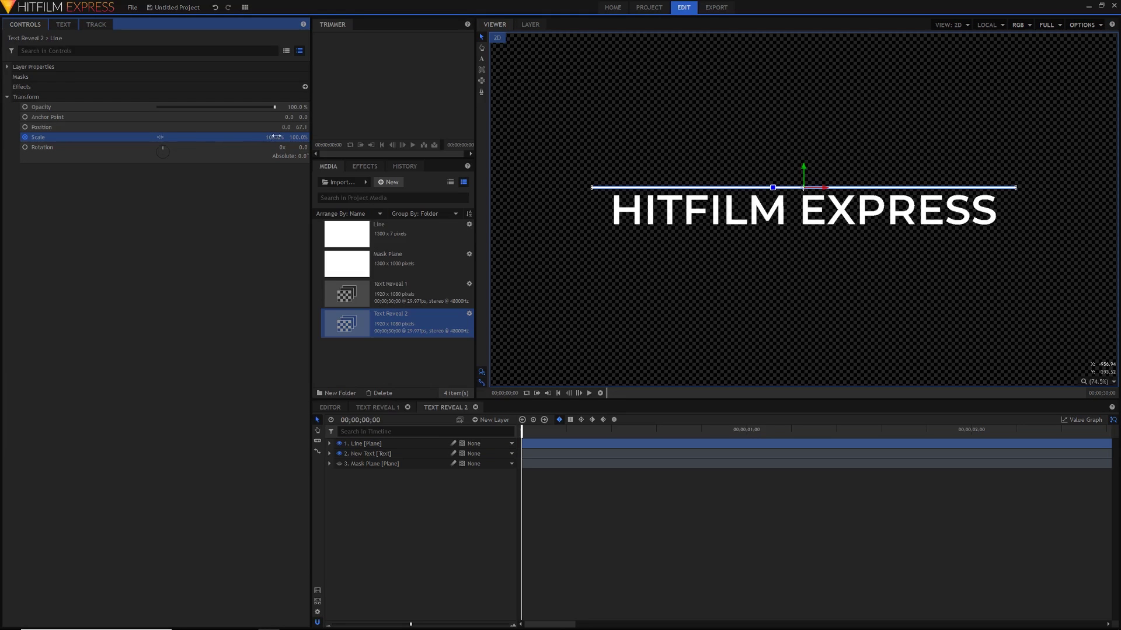
left_click_drag(275, 136, 220, 137)
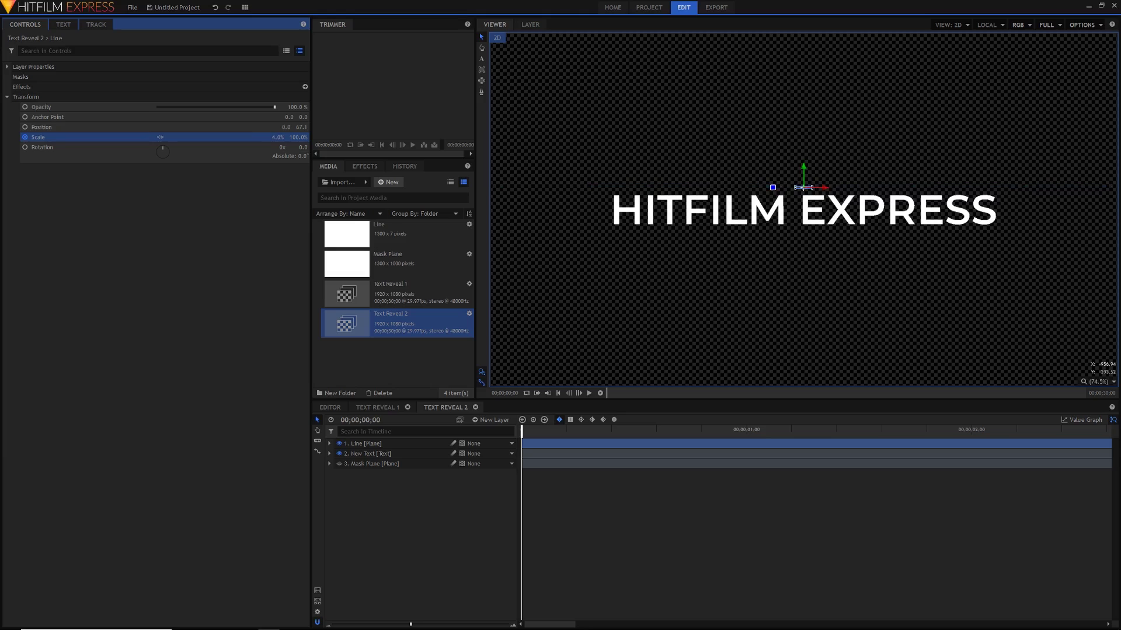
left_click(279, 137)
type("0")
key("Return")
Step: At 1 second, set the line's Scale X to 100%
left_click(365, 420)
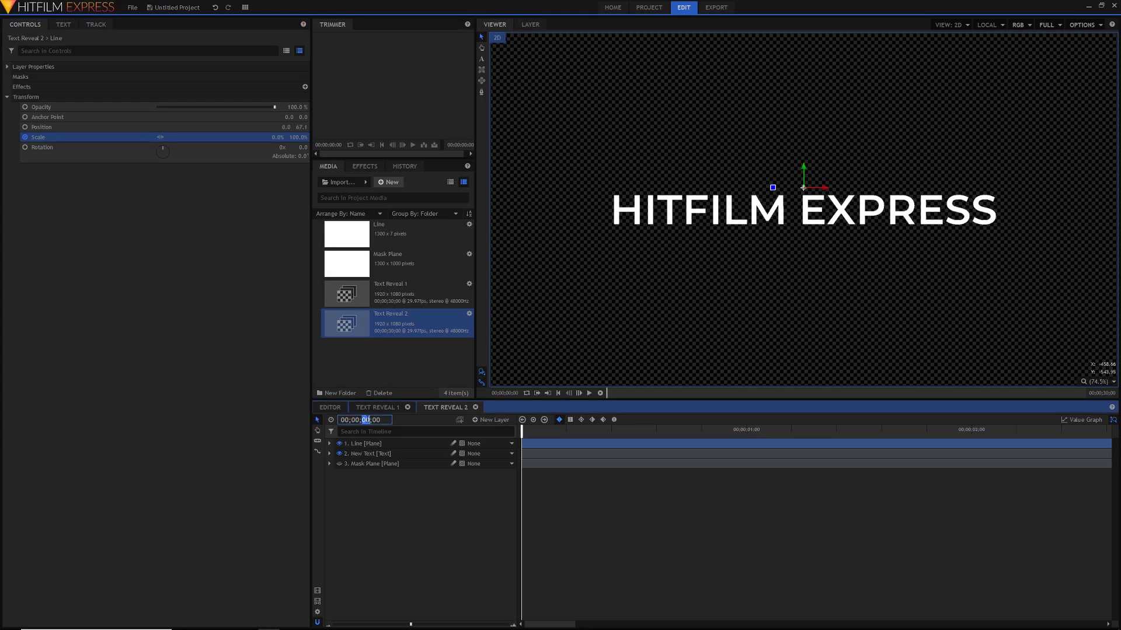
type("1")
key("Return")
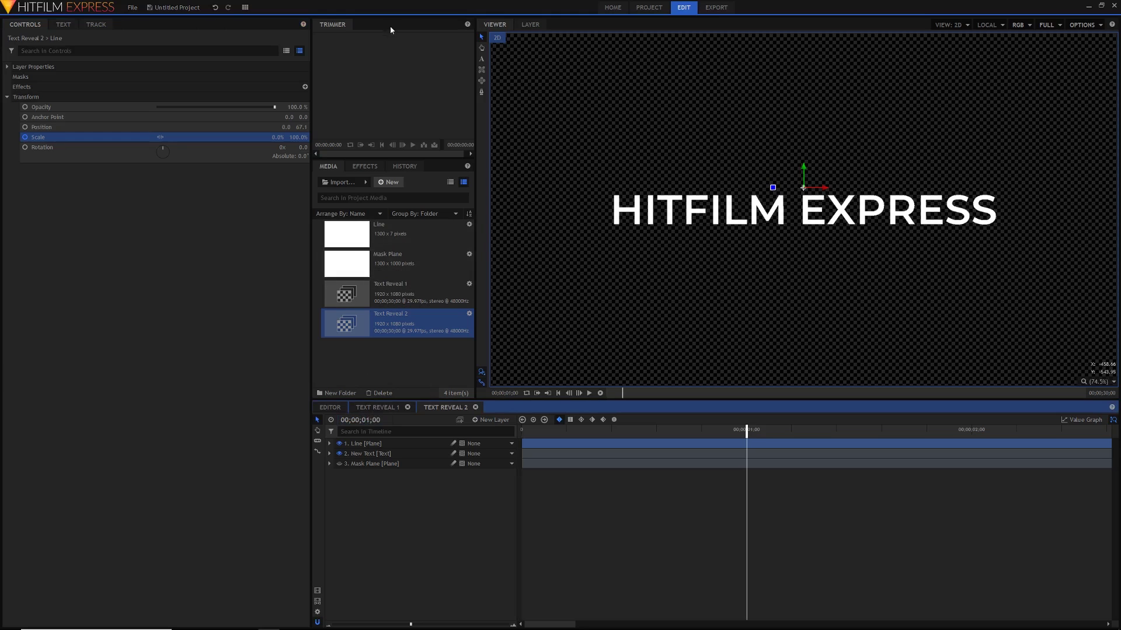
left_click(280, 137)
key("BackSpace")
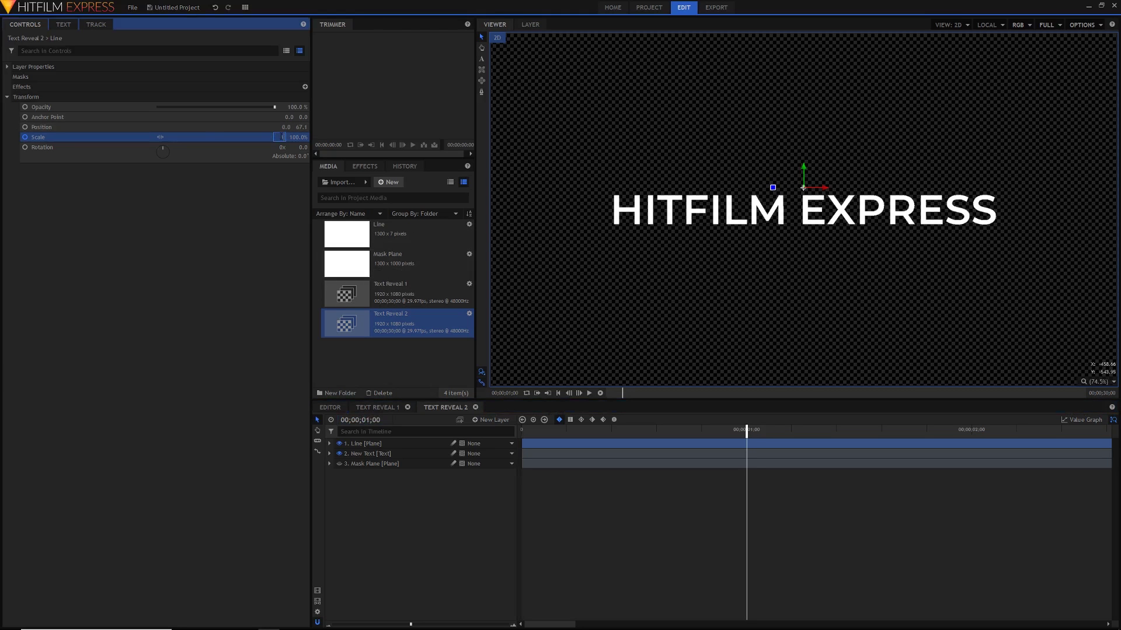
type("100")
key("Return")
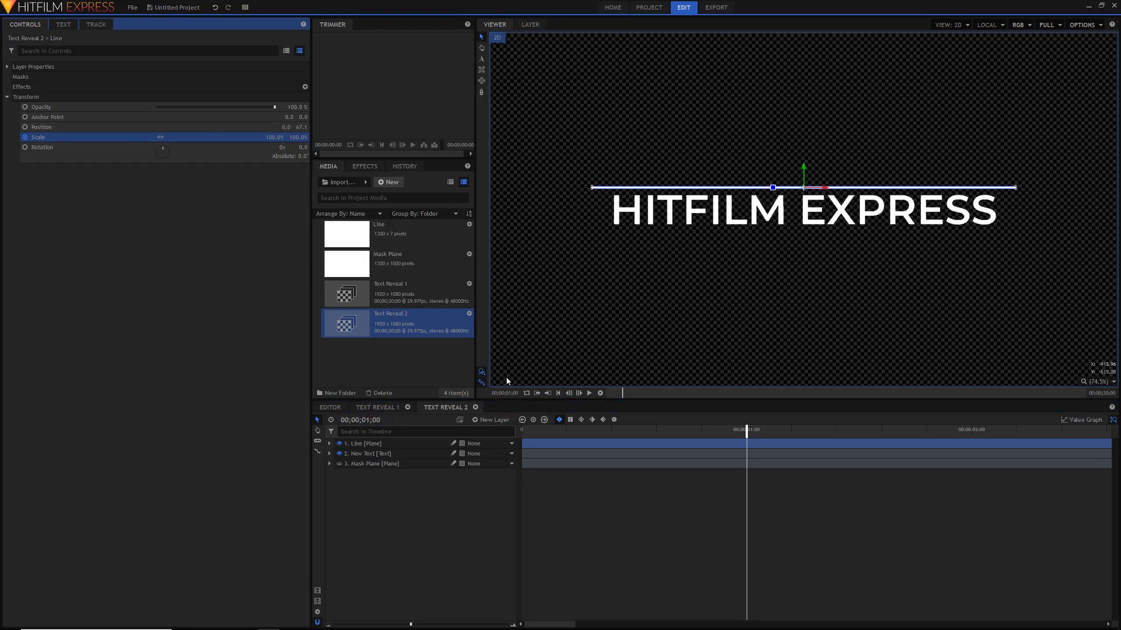
Step: At 2 seconds, add a Scale X keyframe holding the line at 100%
left_click(368, 403)
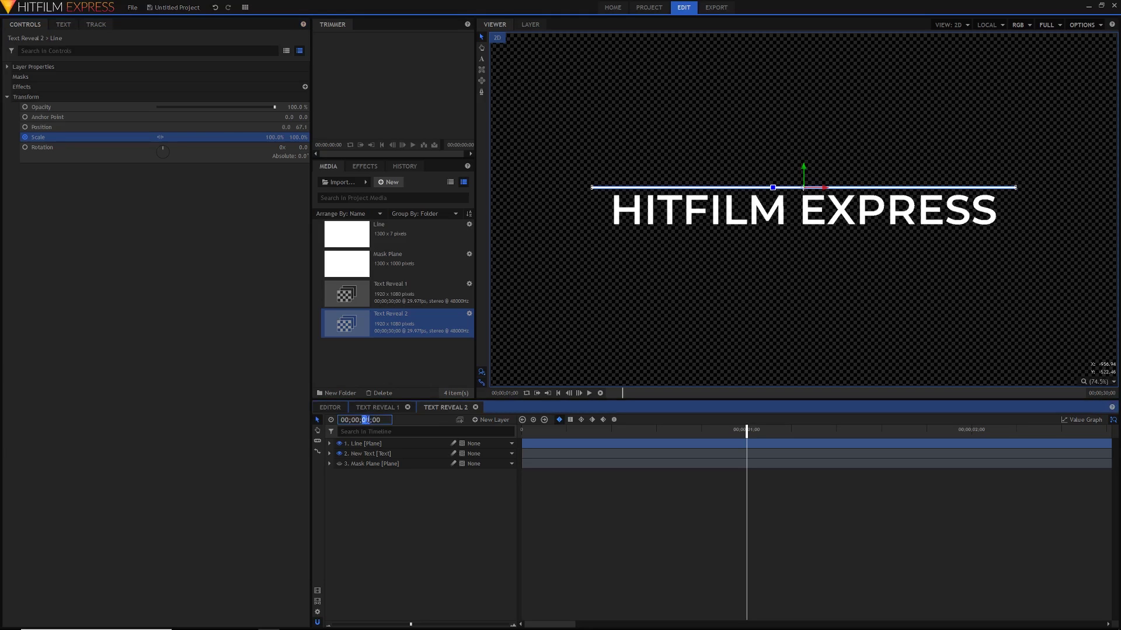
key("shift+Right")
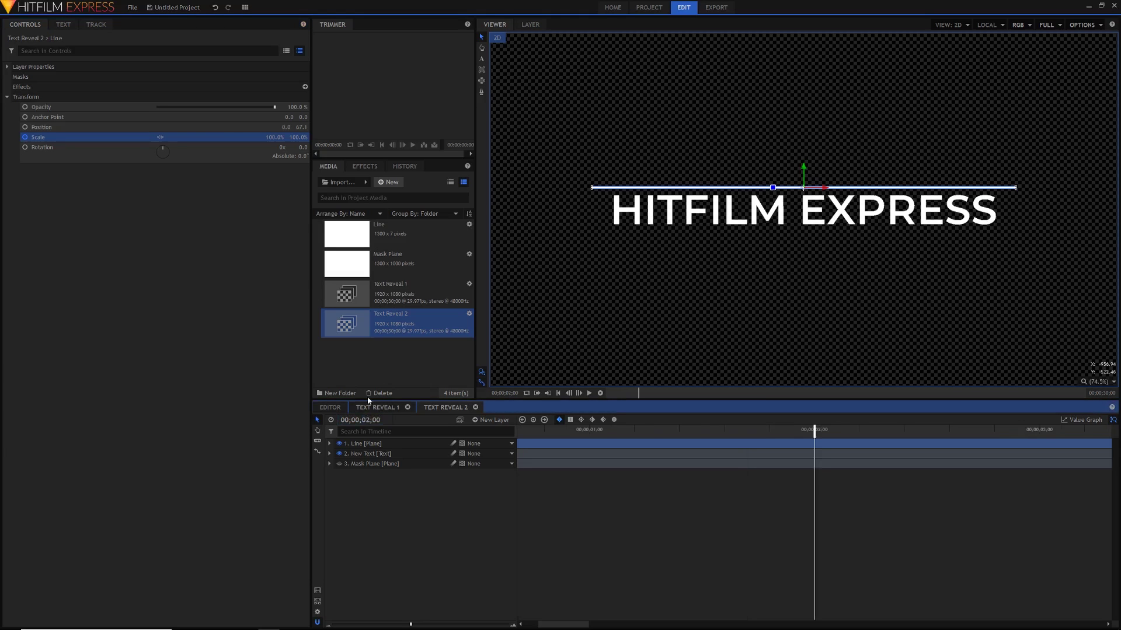
left_click(274, 135)
left_click(275, 138)
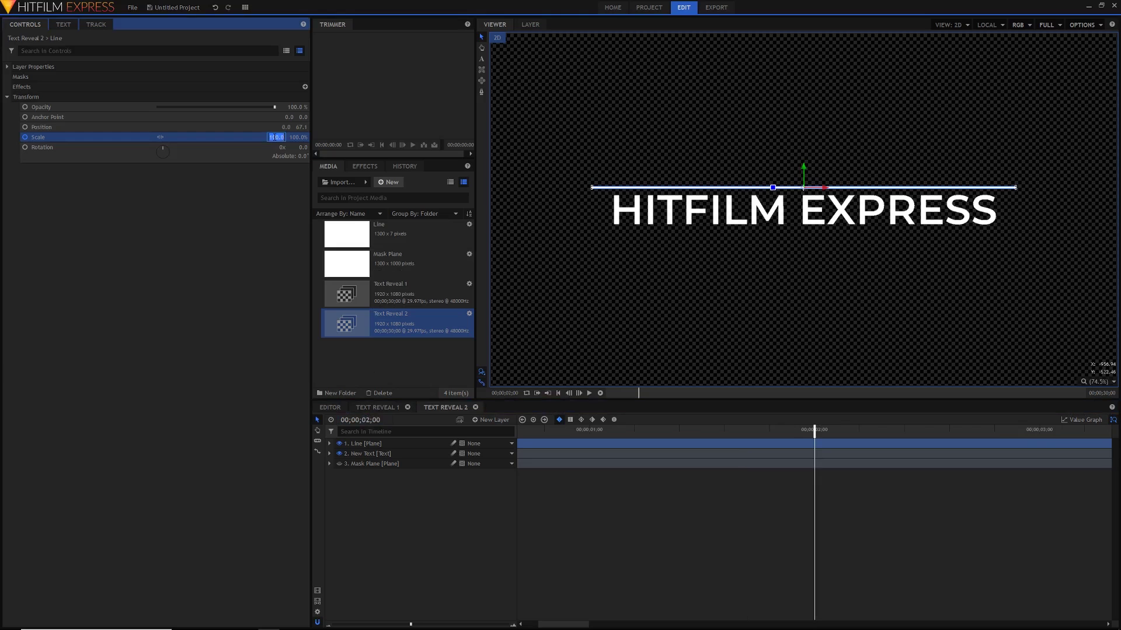
type("50")
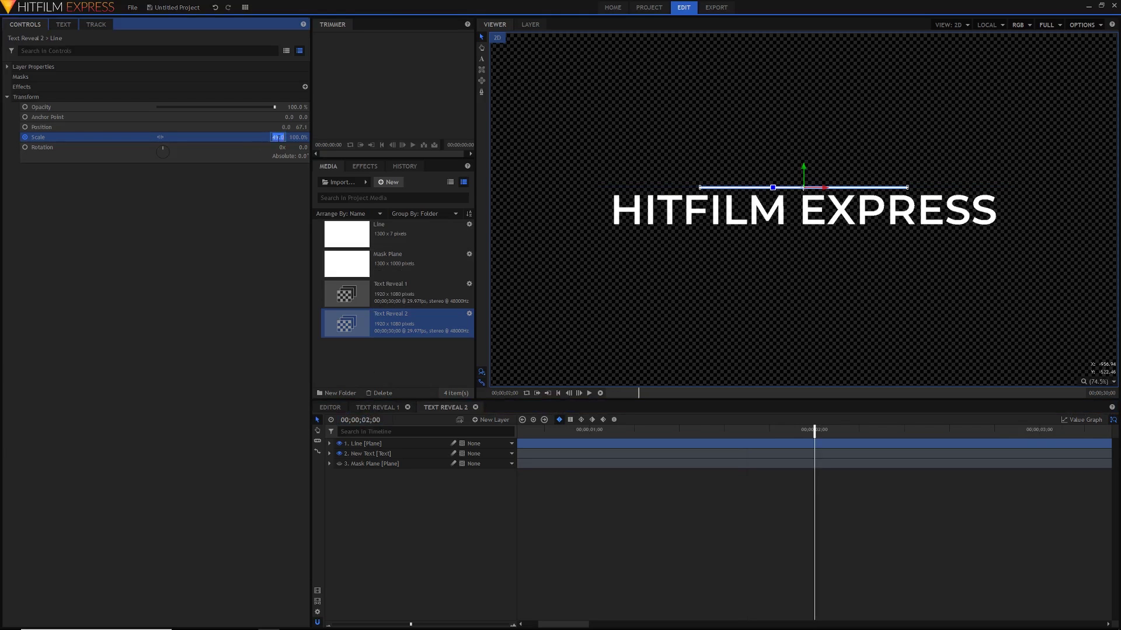
key("Return")
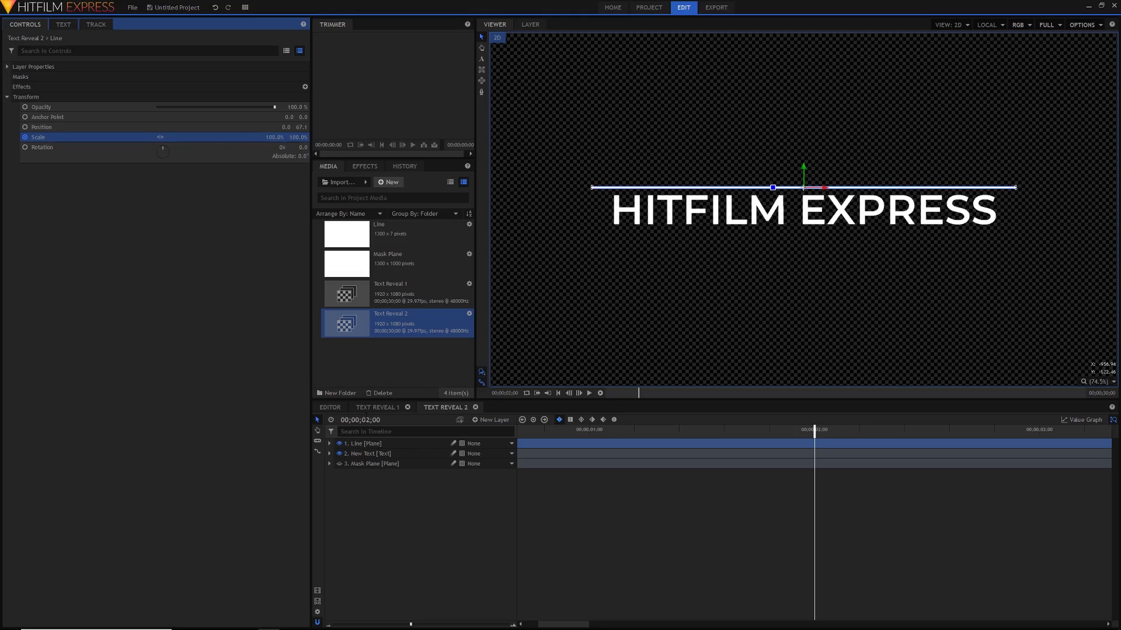
Step: At 3 seconds, set the line's Scale X back to 0%
left_click(360, 421)
type("300")
key("Return")
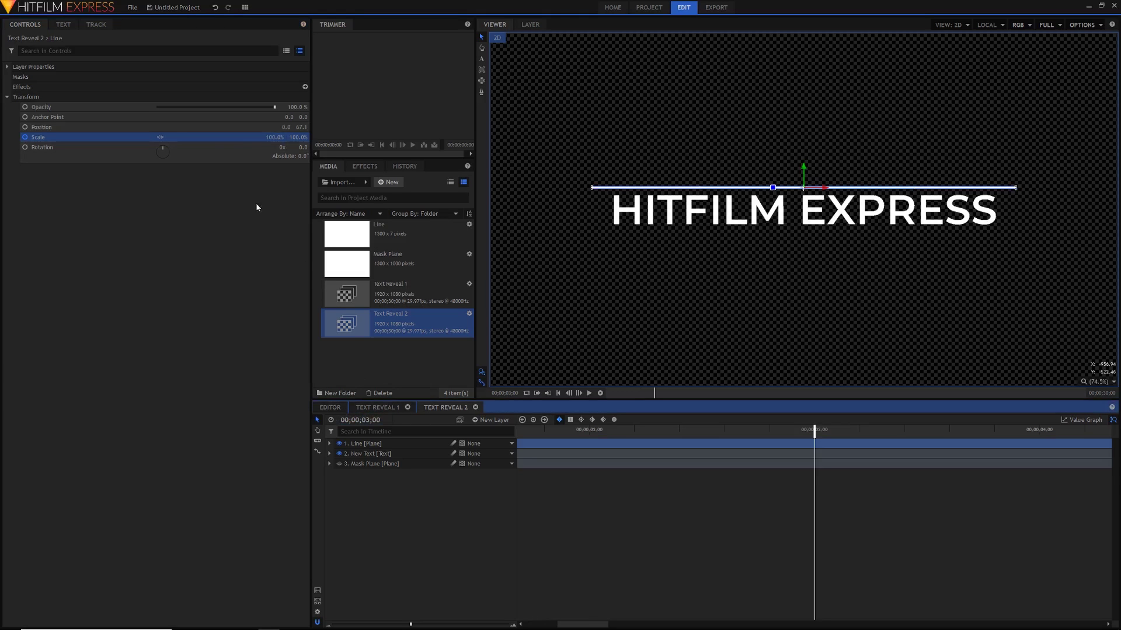
left_click_drag(275, 137, 204, 138)
type("0")
key("Return")
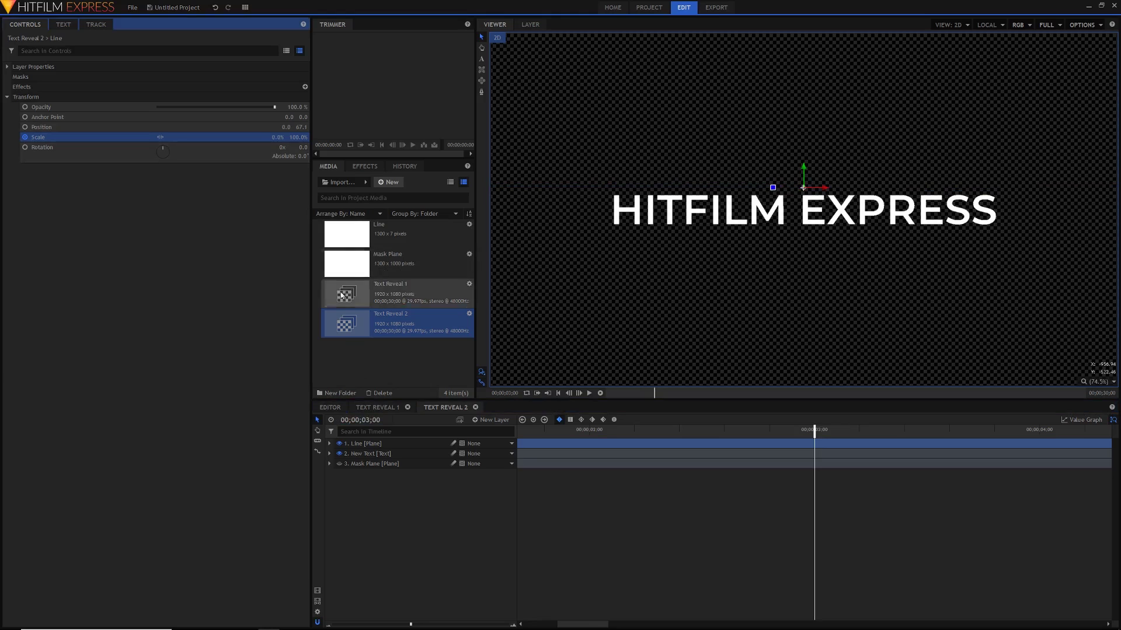
Step: Add a Position keyframe for the line at 1 second, with its transform keyframes in view
left_click(329, 443)
left_click(338, 474)
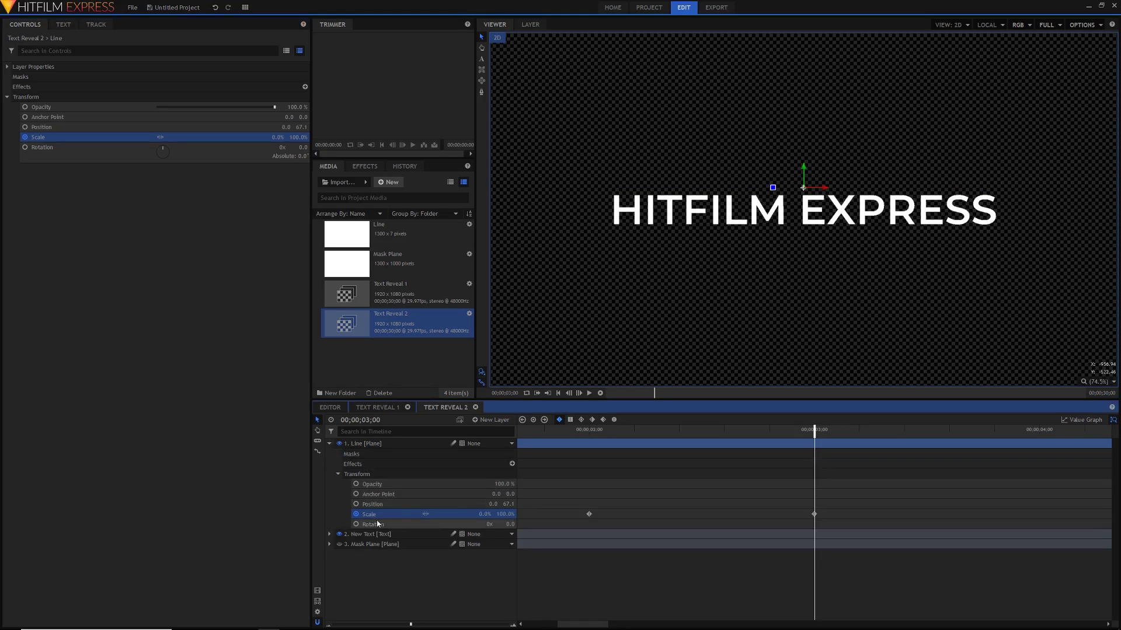
mouse_move(376, 626)
left_mouse_down()
mouse_move(341, 624)
mouse_move(358, 624)
left_mouse_up()
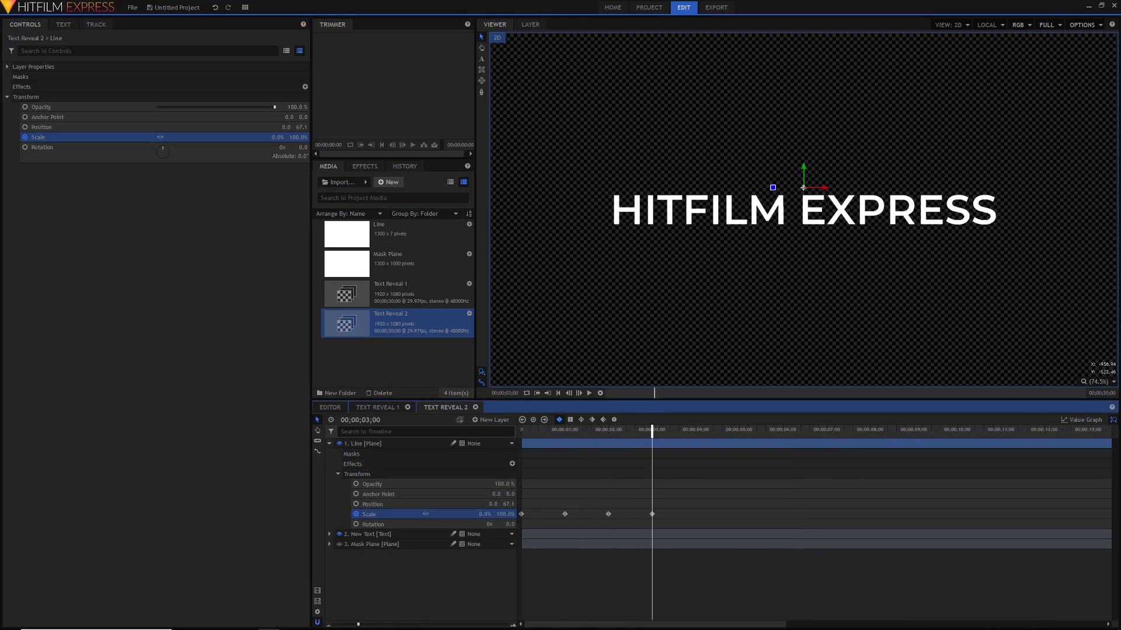
left_click(1081, 420)
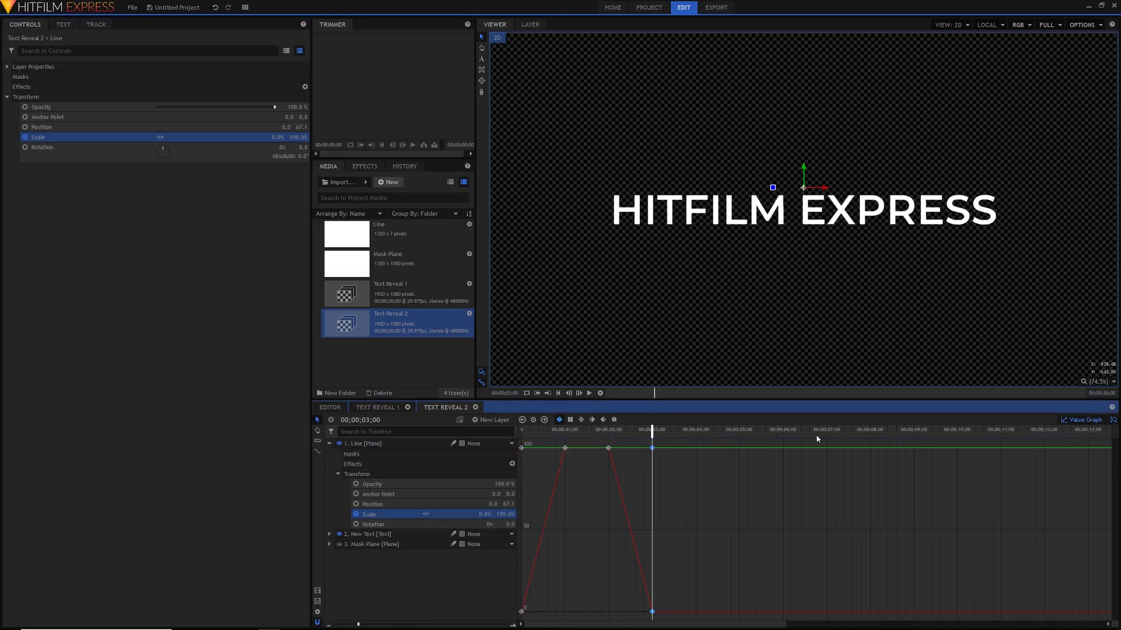
left_click(1065, 420)
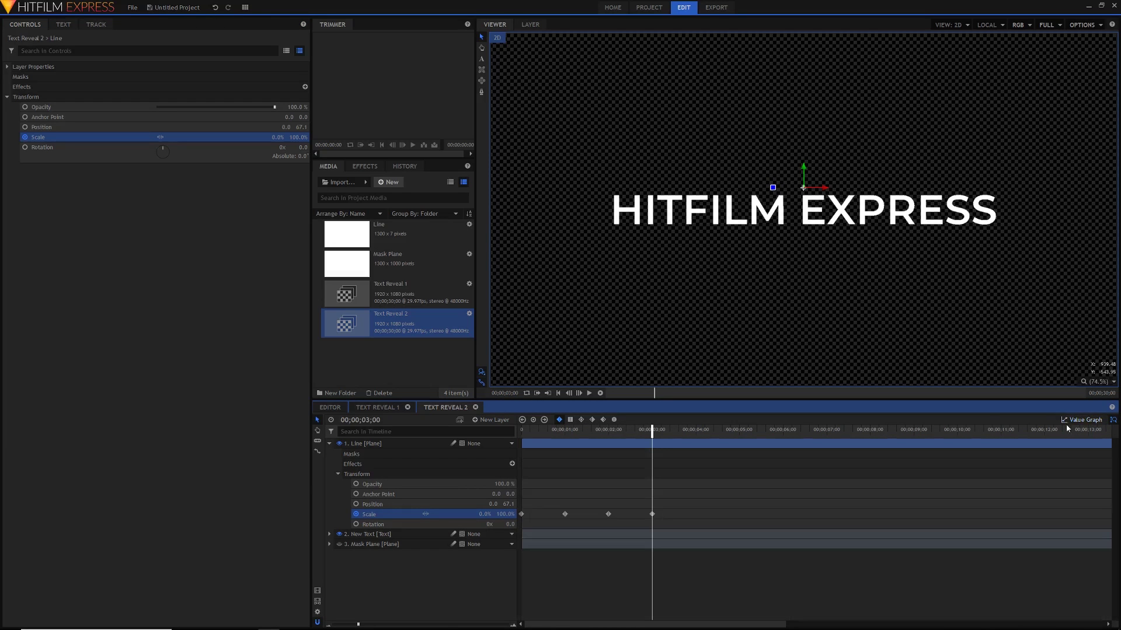
left_click(564, 431)
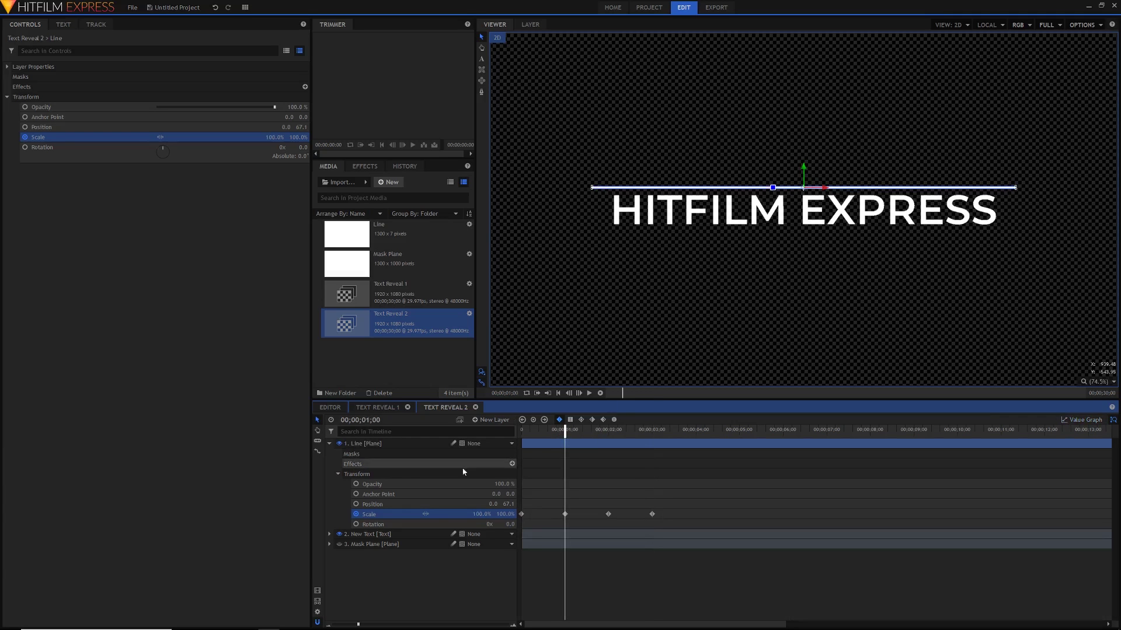
left_click(363, 505)
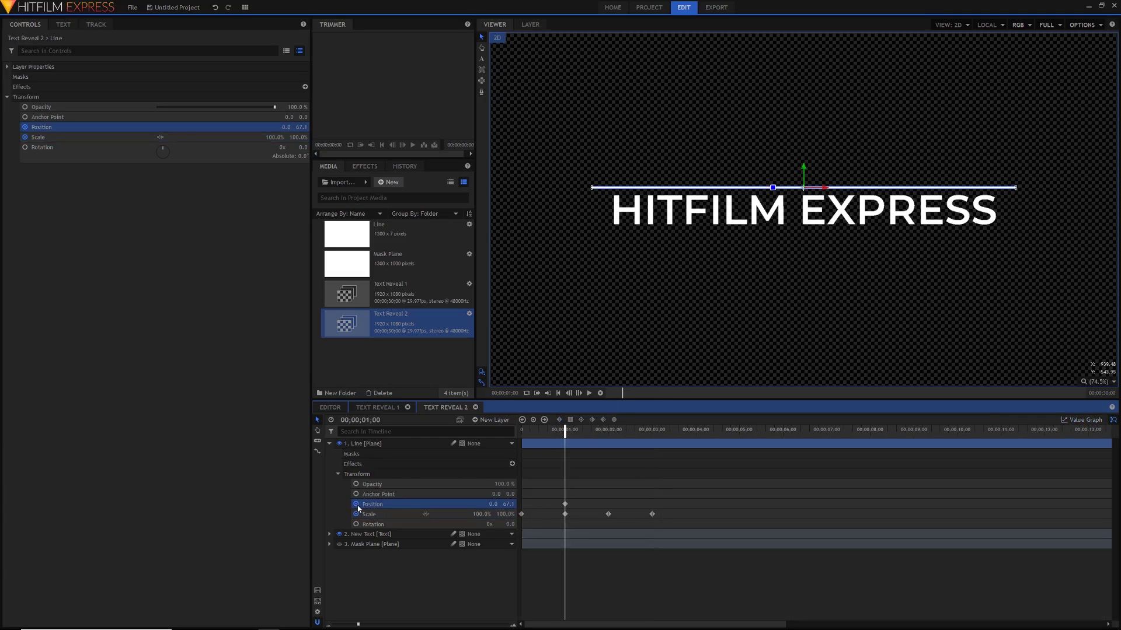
key("space")
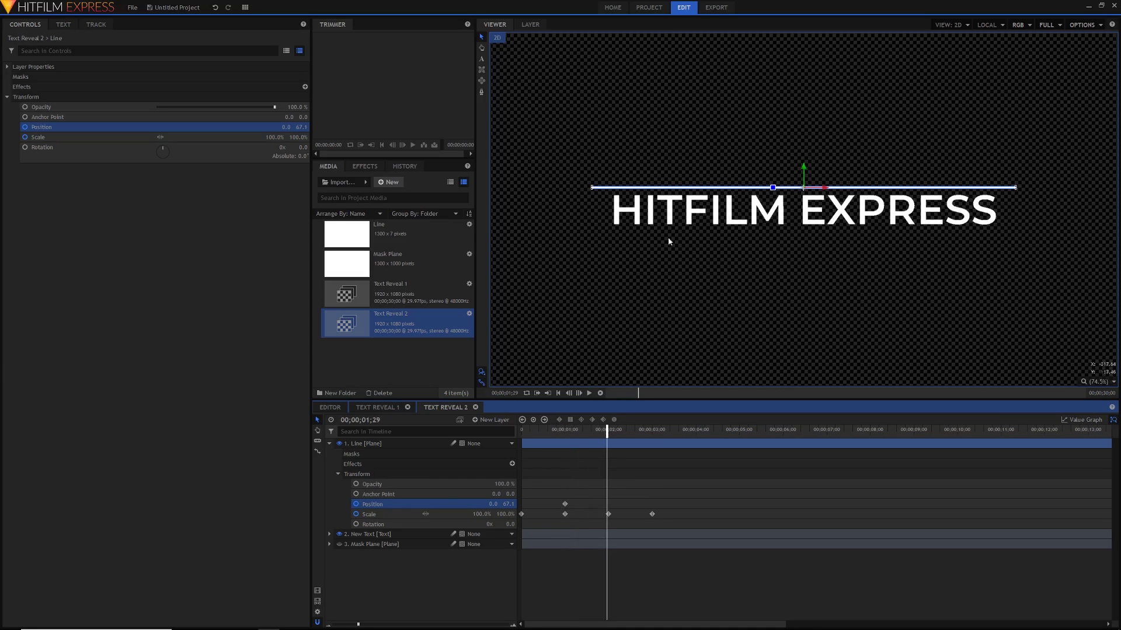
Step: At 2 seconds, move the line down below the text and play from the start
key("Right")
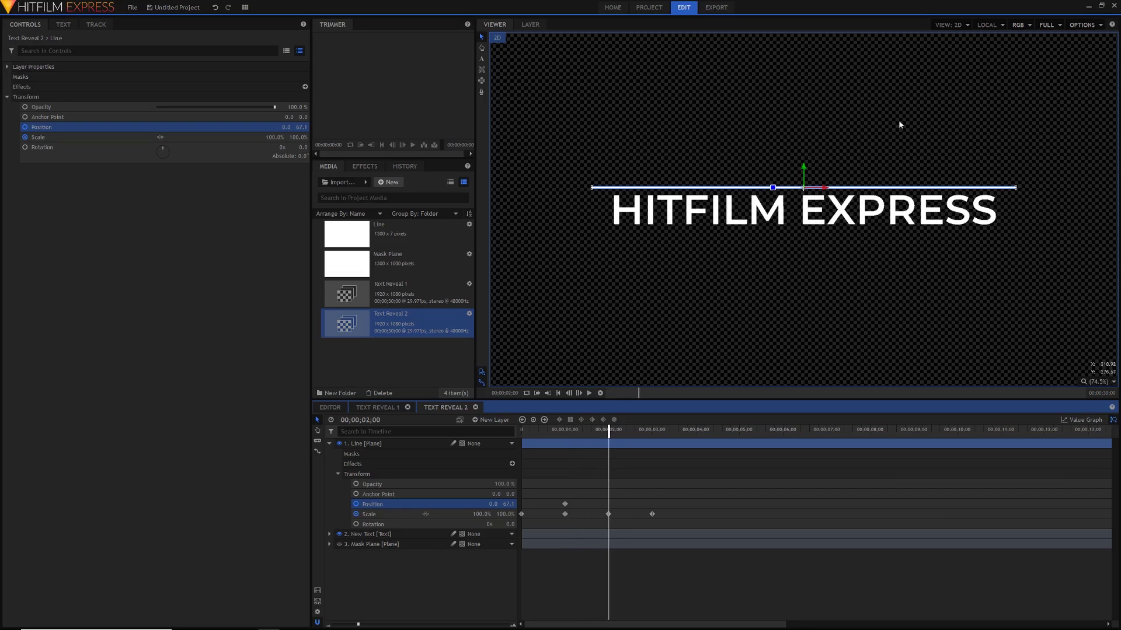
left_click_drag(806, 166, 808, 212)
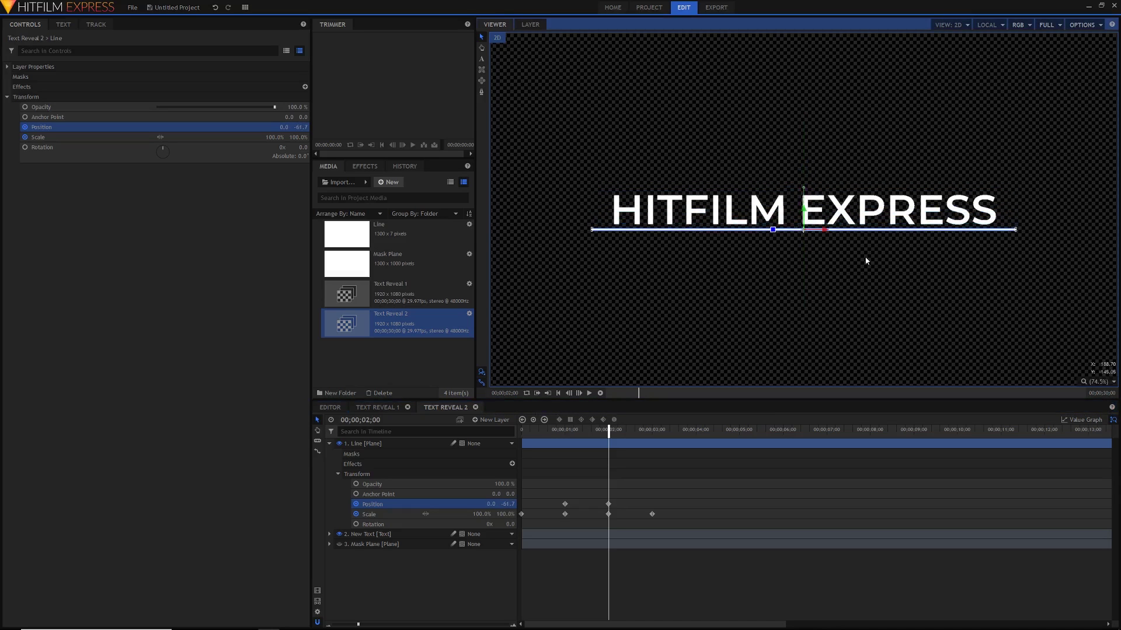
left_click_drag(728, 499, 479, 529)
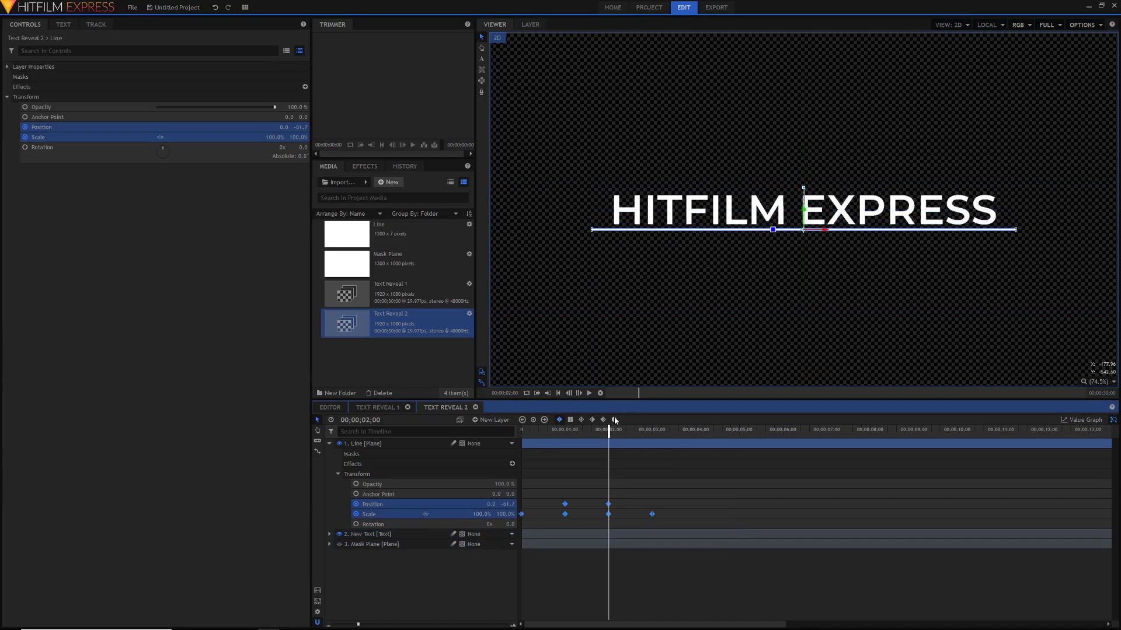
key("Home")
key("space")
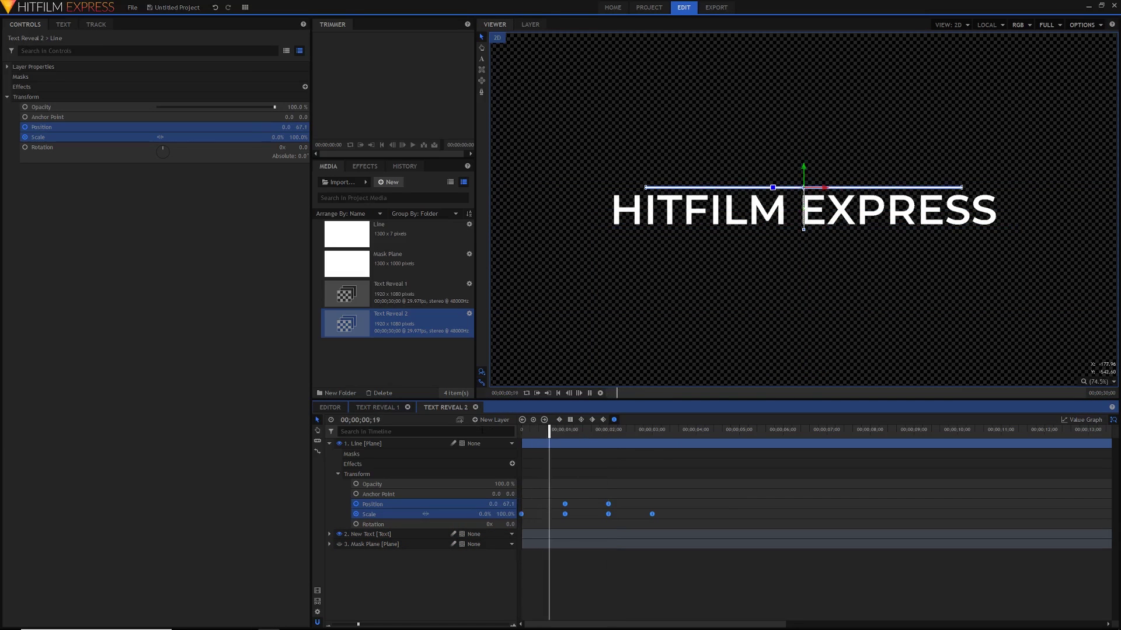
Step: Move the line's 2-second Scale keyframe earlier to about 1;25
key("space")
left_click_drag(358, 624, 391, 625)
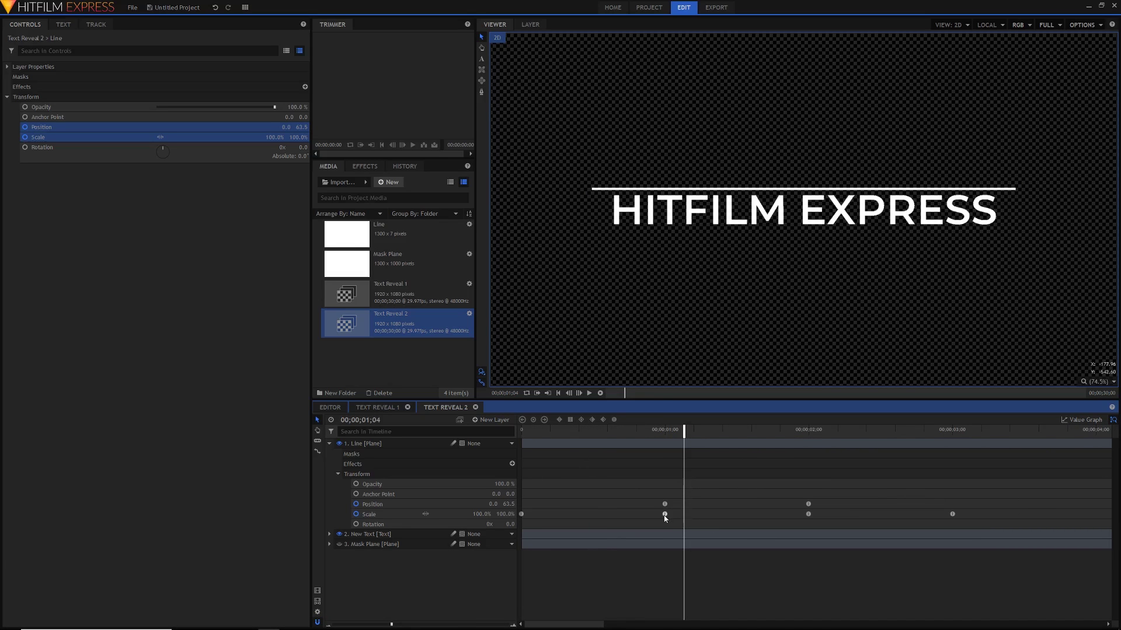
key("space")
key("space")
left_click(807, 515)
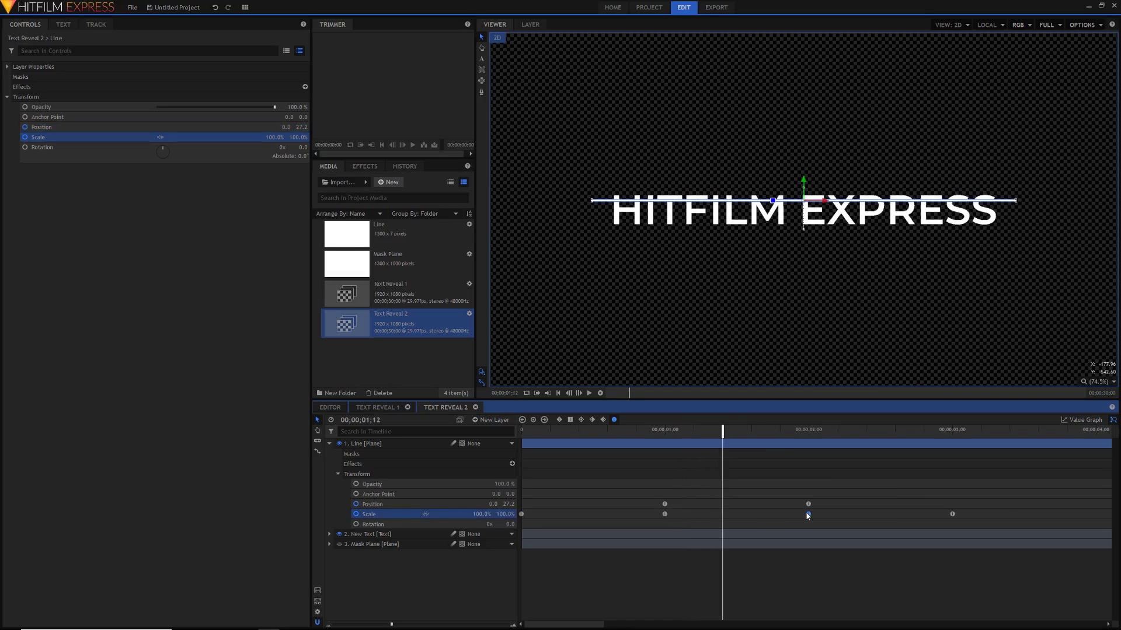
left_click_drag(807, 514, 773, 514)
Step: Shift the middle Position keyframe slightly earlier and the last one later, then preview
left_click(664, 505)
left_click_drag(665, 506, 630, 509)
left_click_drag(810, 504, 844, 505)
key("space")
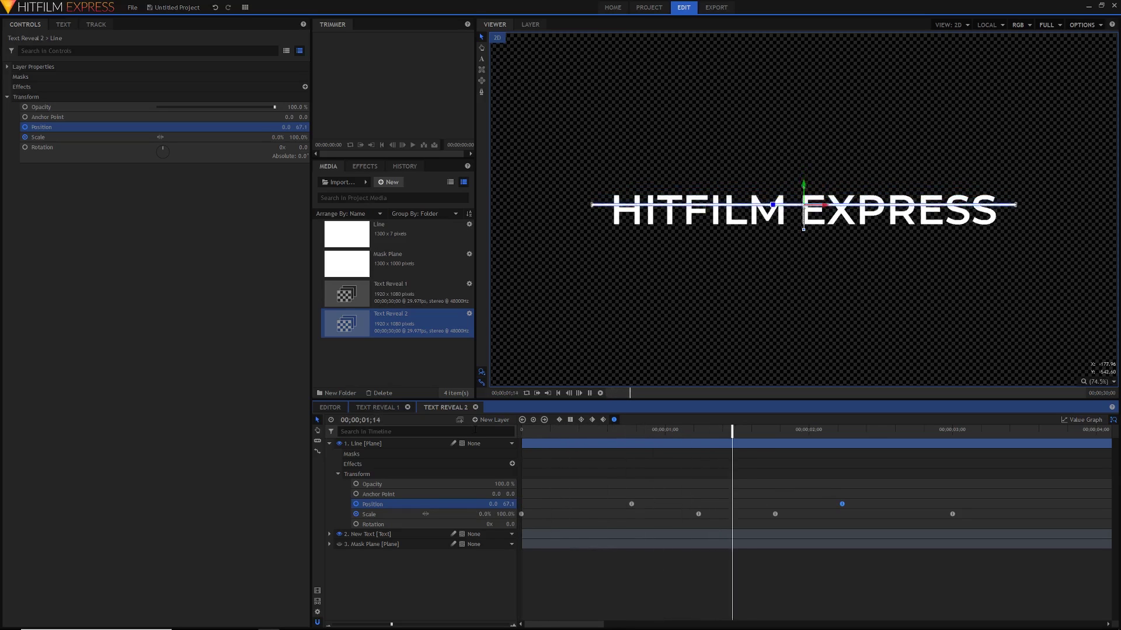
key("space")
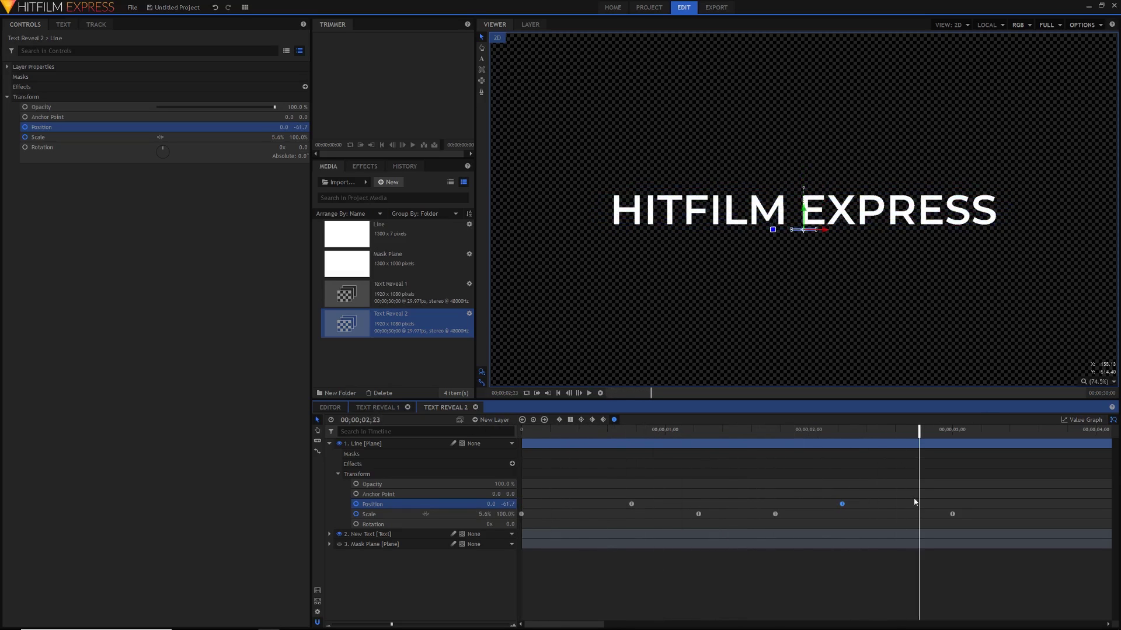
left_click_drag(845, 433, 608, 433)
key("space")
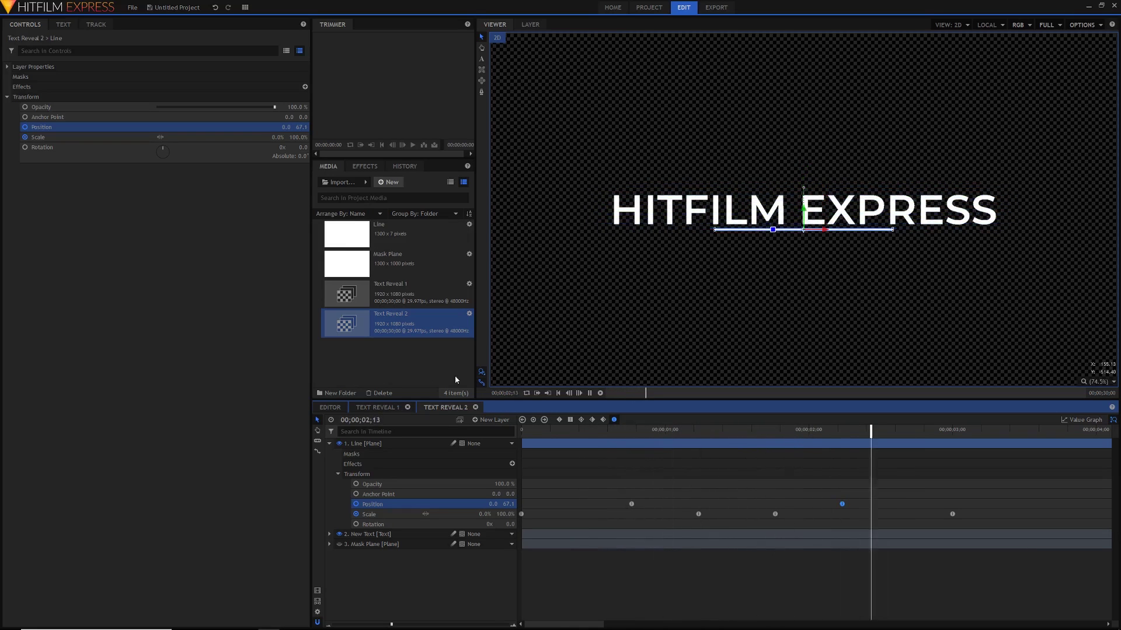
key("space")
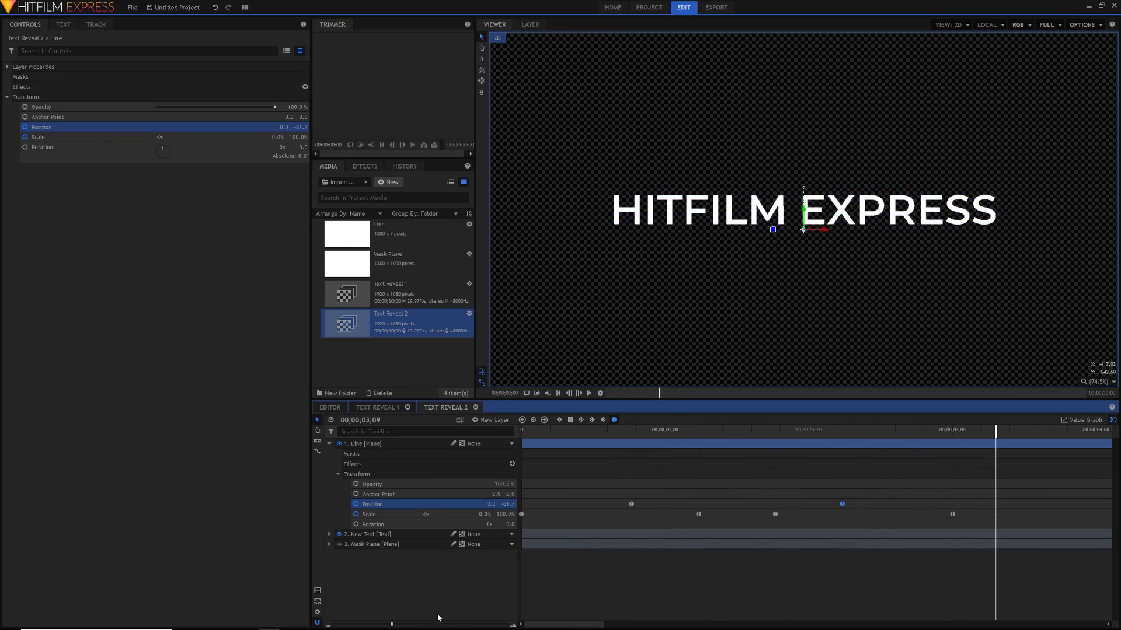
Step: Go to where the line crosses the text and make the Mask Plane layer visible
left_click_drag(388, 625, 334, 625)
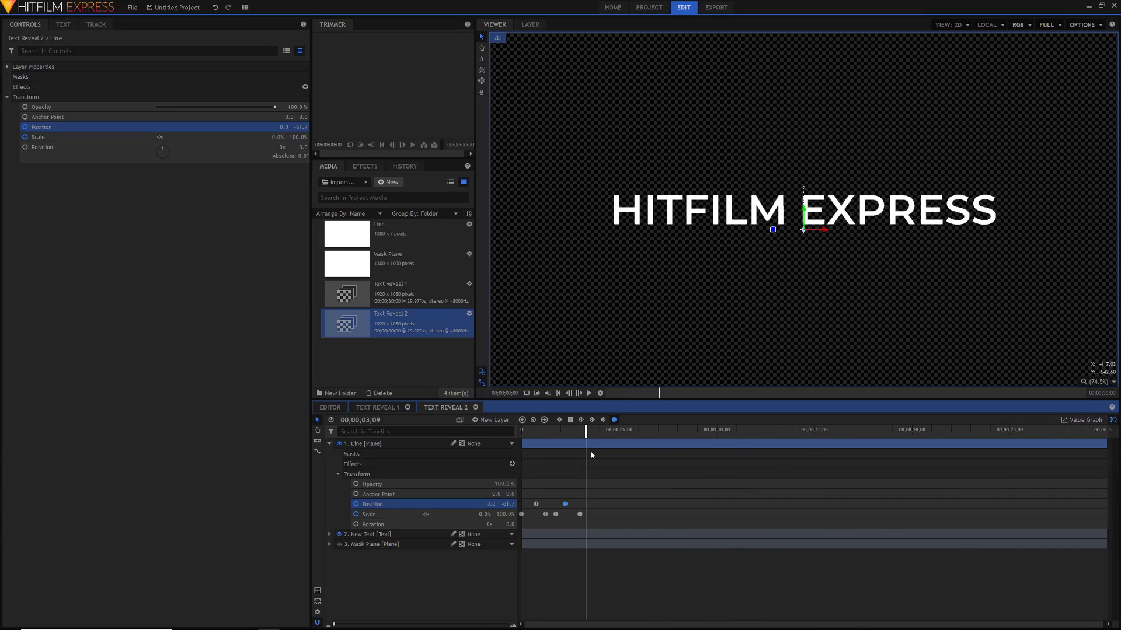
left_click_drag(555, 429, 550, 433)
key("Right")
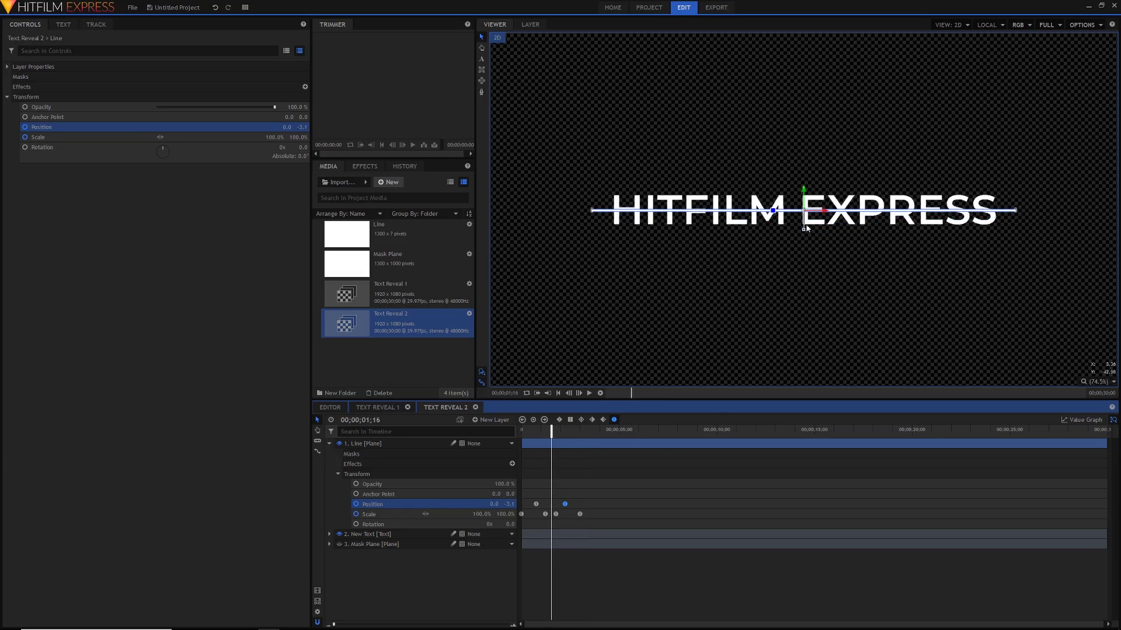
left_click(339, 544)
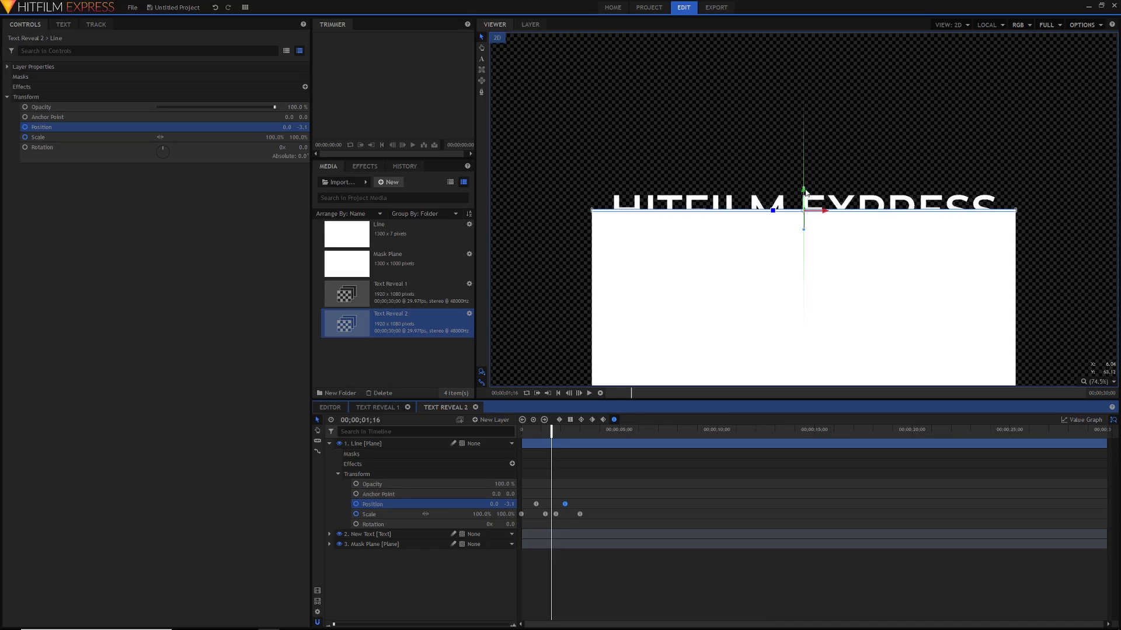
left_click_drag(805, 193, 803, 226)
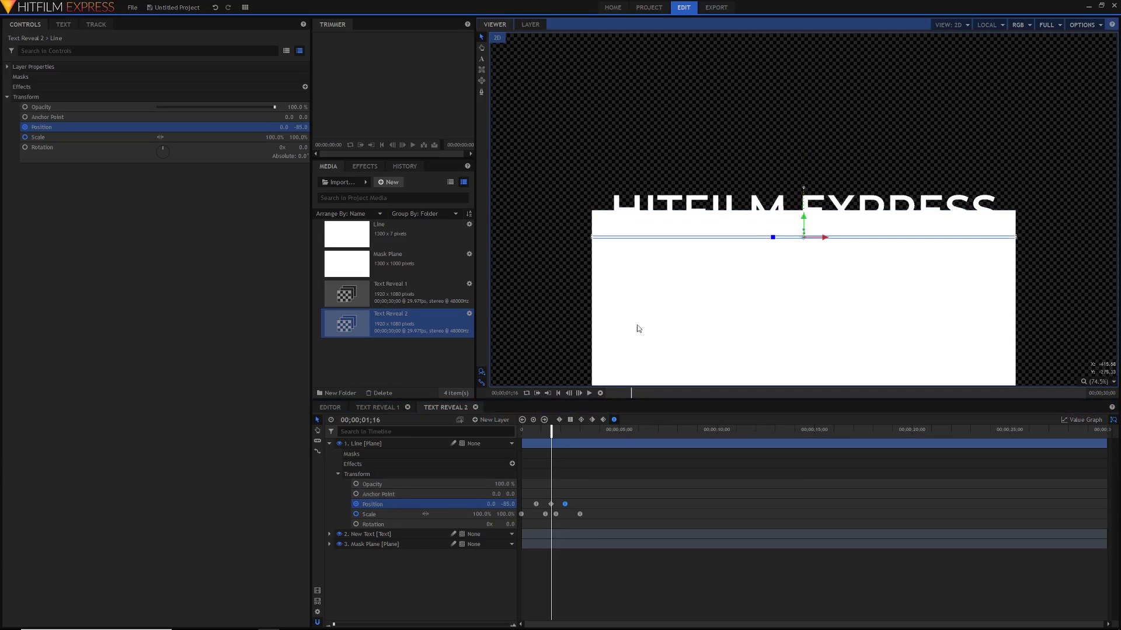
key("ctrl+z")
left_click(374, 544)
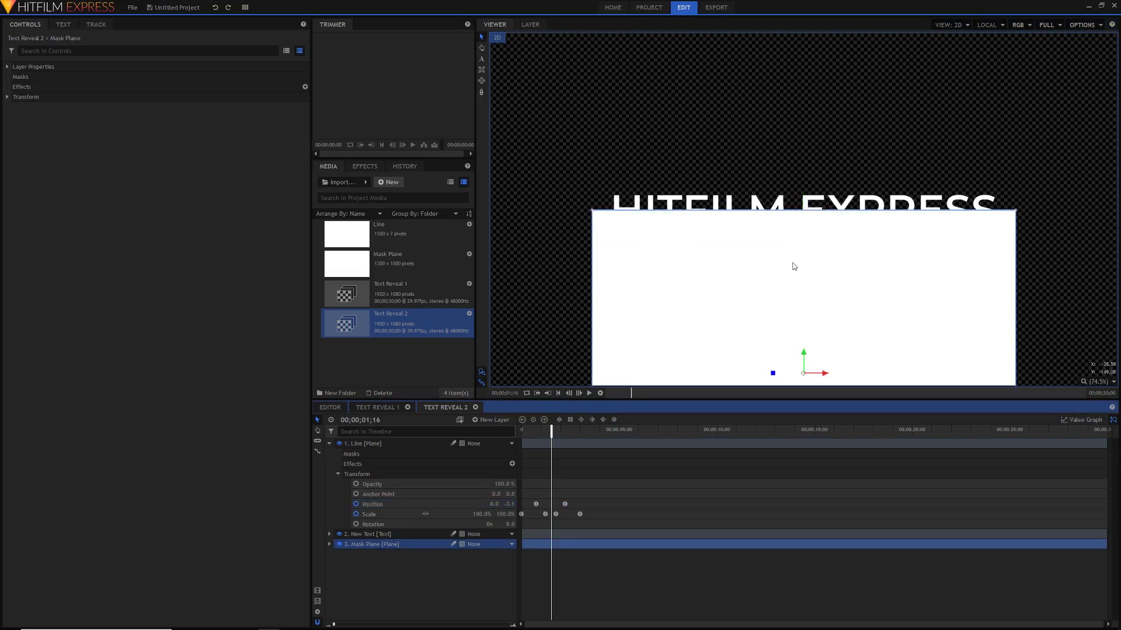
Step: Parent the Mask Plane layer to '1. Line'
left_click(804, 353)
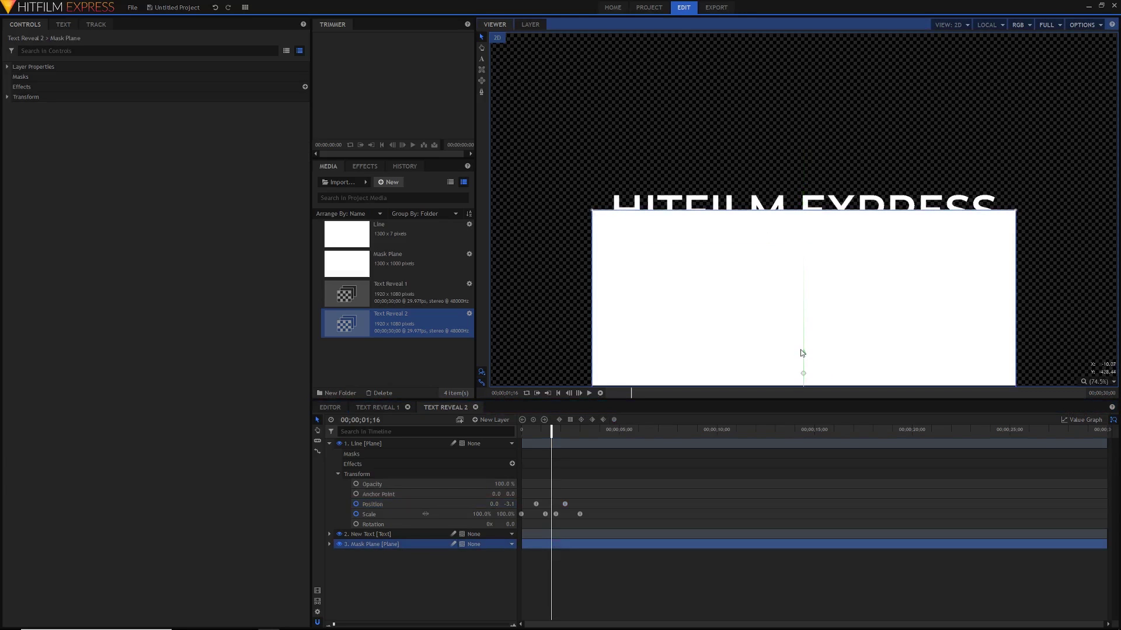
left_click(478, 546)
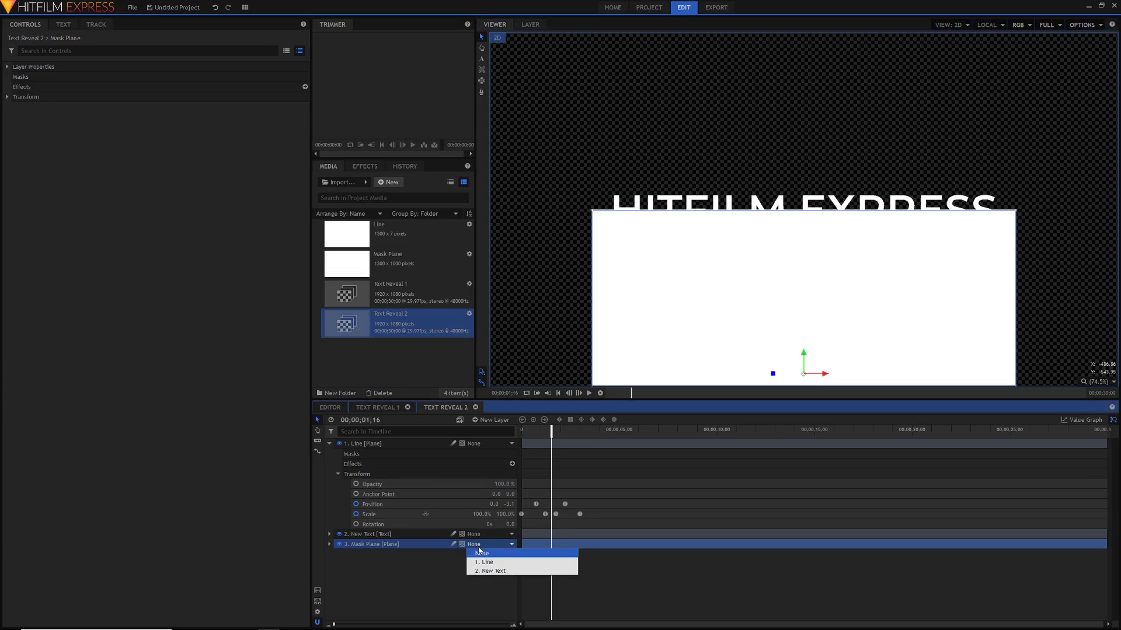
left_click(481, 563)
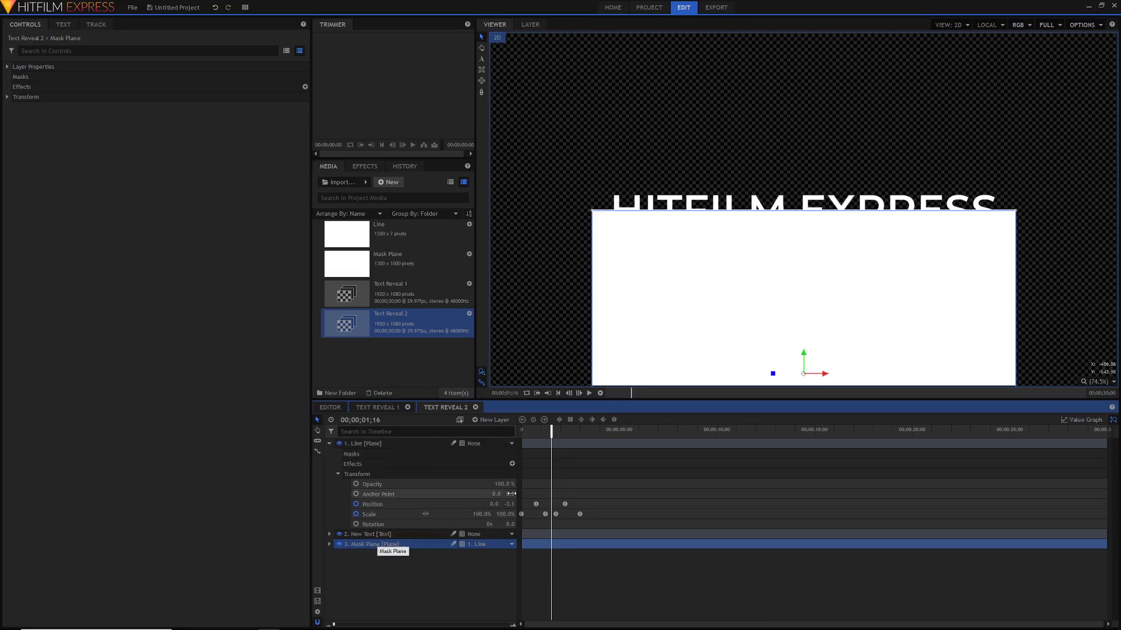
Step: Scrub to confirm the mask follows the line, then hide the Mask Plane
key("Left")
key("Left")
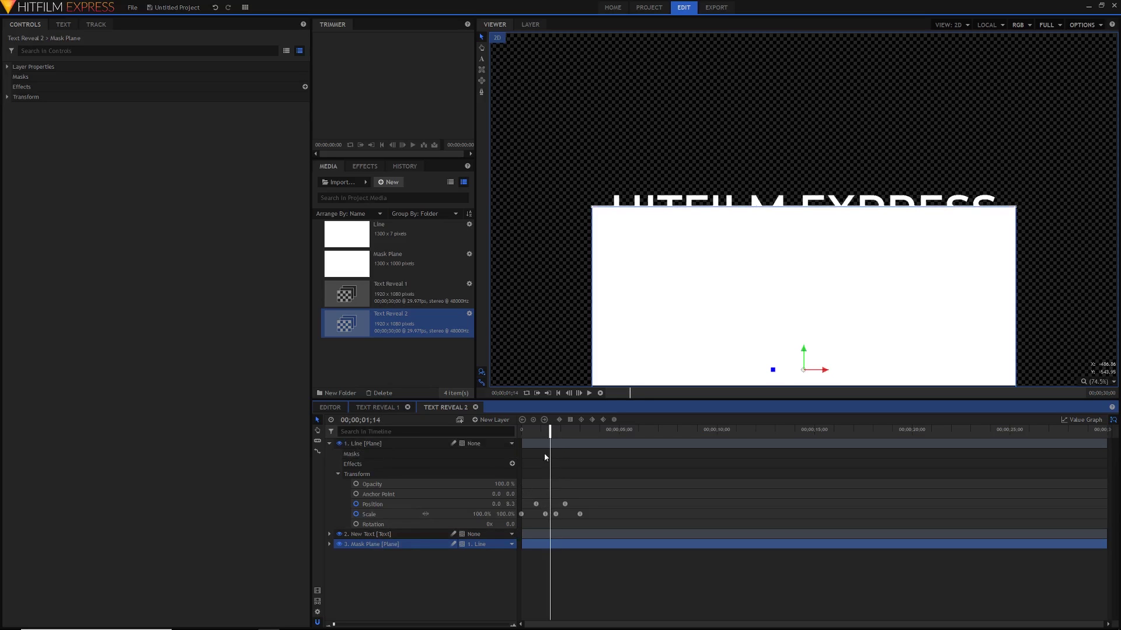
mouse_move(541, 431)
left_mouse_down()
mouse_move(525, 431)
mouse_move(579, 430)
mouse_move(530, 432)
mouse_move(546, 432)
left_mouse_up()
left_click(339, 545)
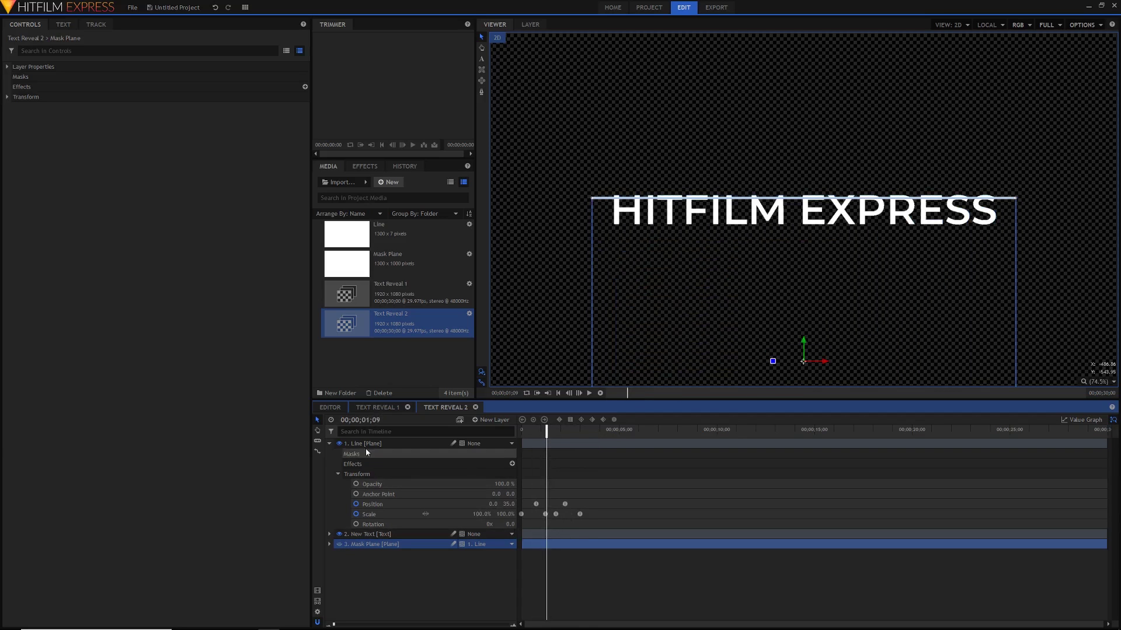
Step: Apply Set Matte to New Text with Mask Plane as source and Subtract blend
left_click(363, 167)
left_click_drag(358, 226, 365, 535)
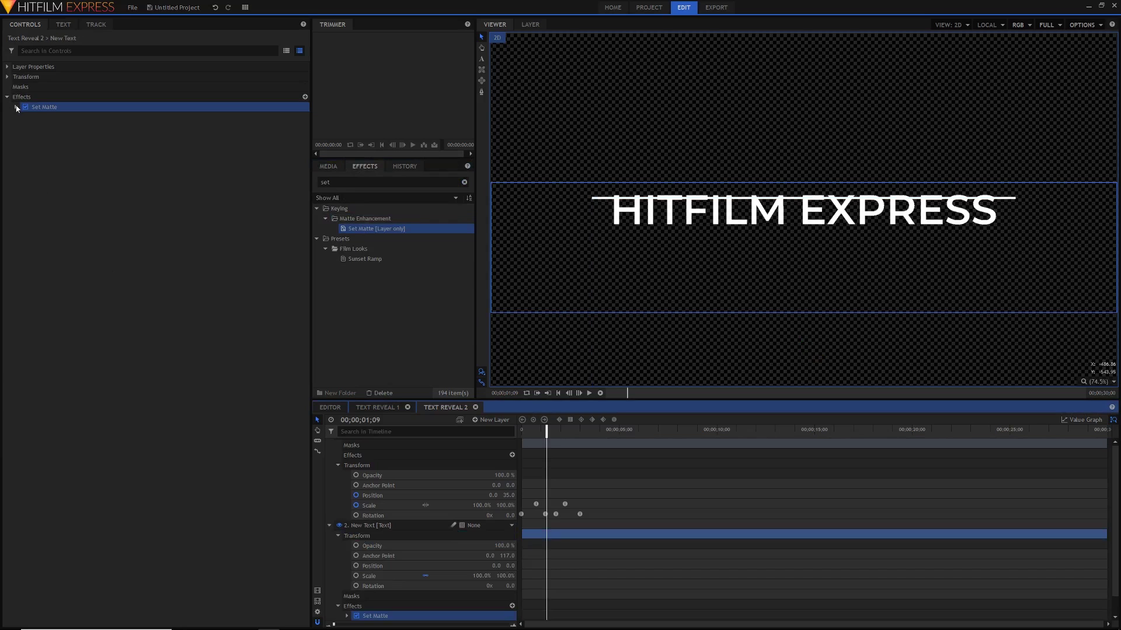
left_click(16, 107)
left_click(180, 117)
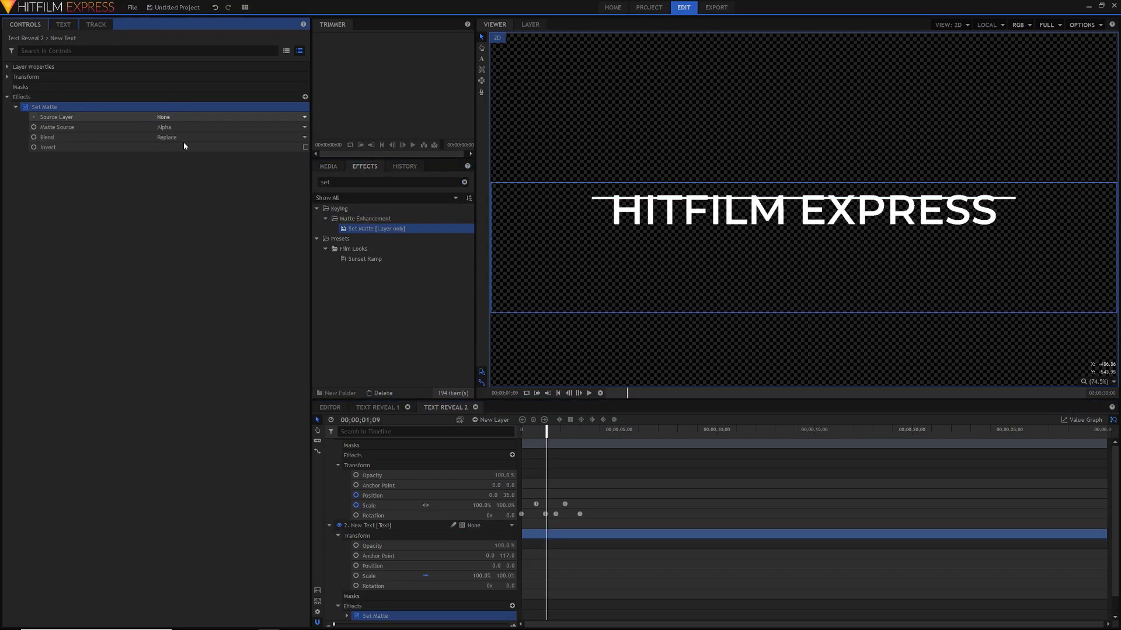
left_click(185, 145)
left_click(176, 140)
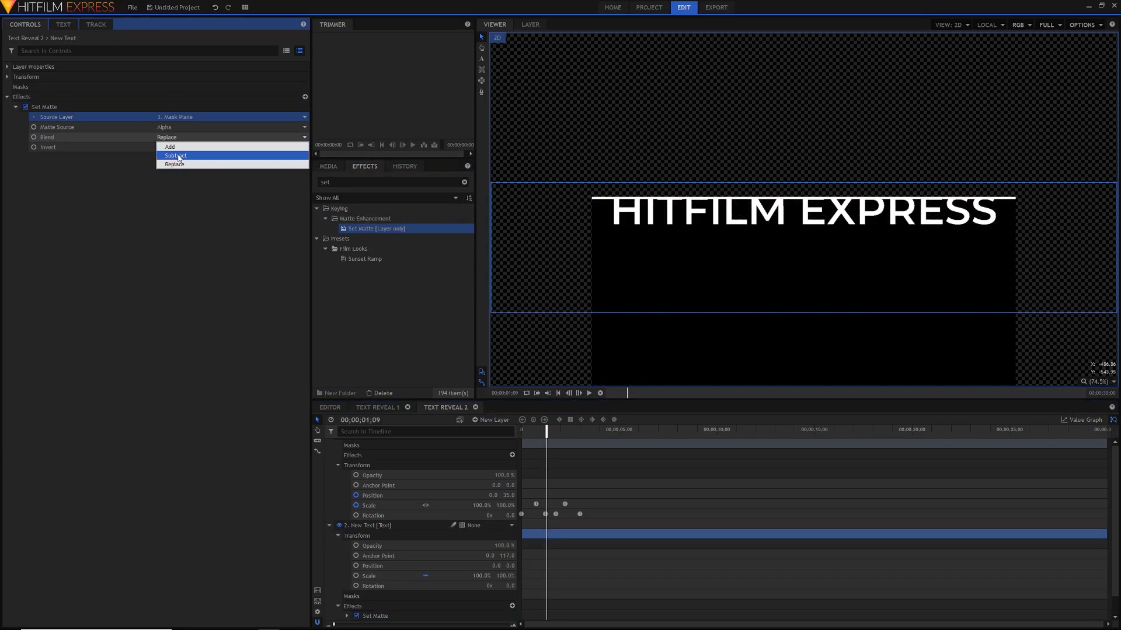
left_click(166, 160)
Step: Return the playhead to the start and collapse the Line and New Text properties
left_click(546, 442)
key("Home")
scroll(342, 468, "up", 1)
left_click(329, 444)
left_click(329, 454)
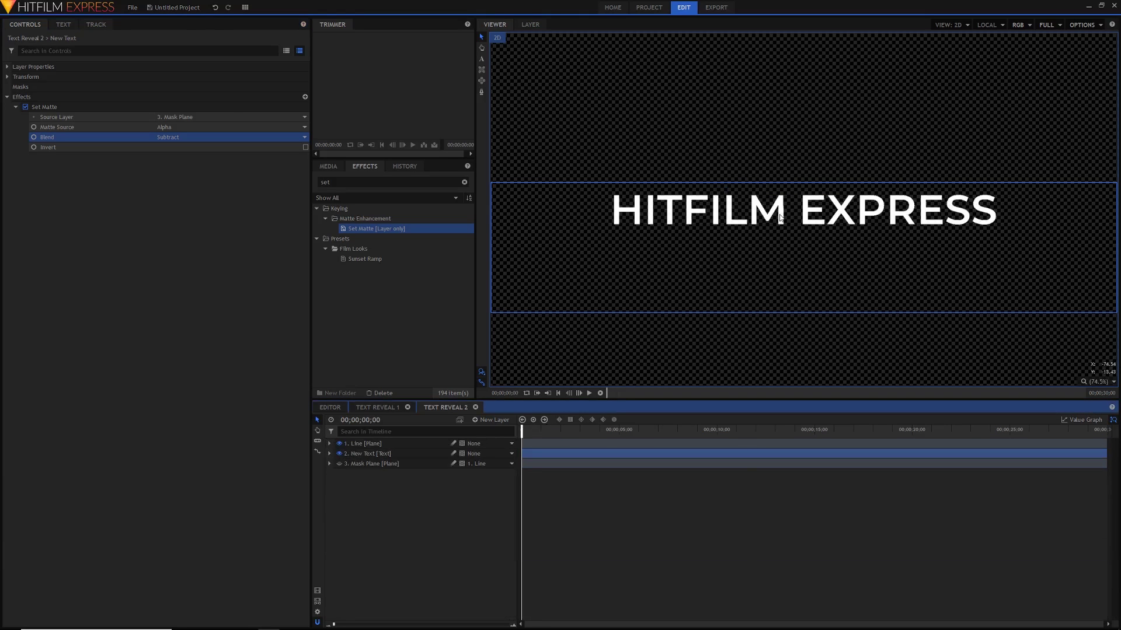
Step: Trim the New Text layer to start at 01;01 and play back to check the reveal
key("space")
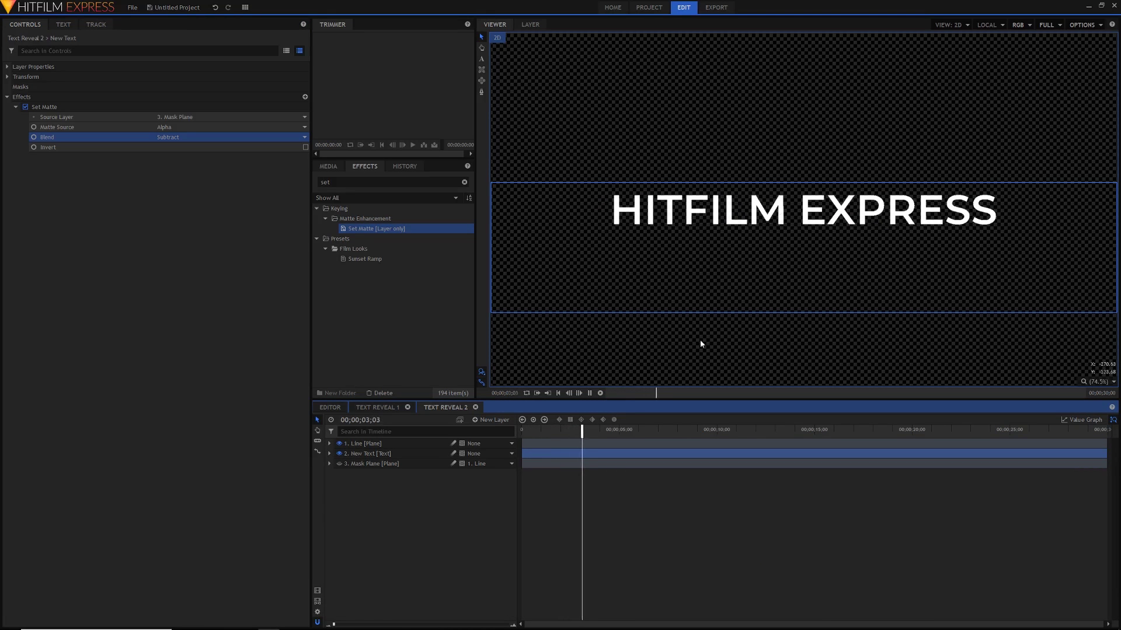
key("space")
left_click_drag(540, 432, 541, 432)
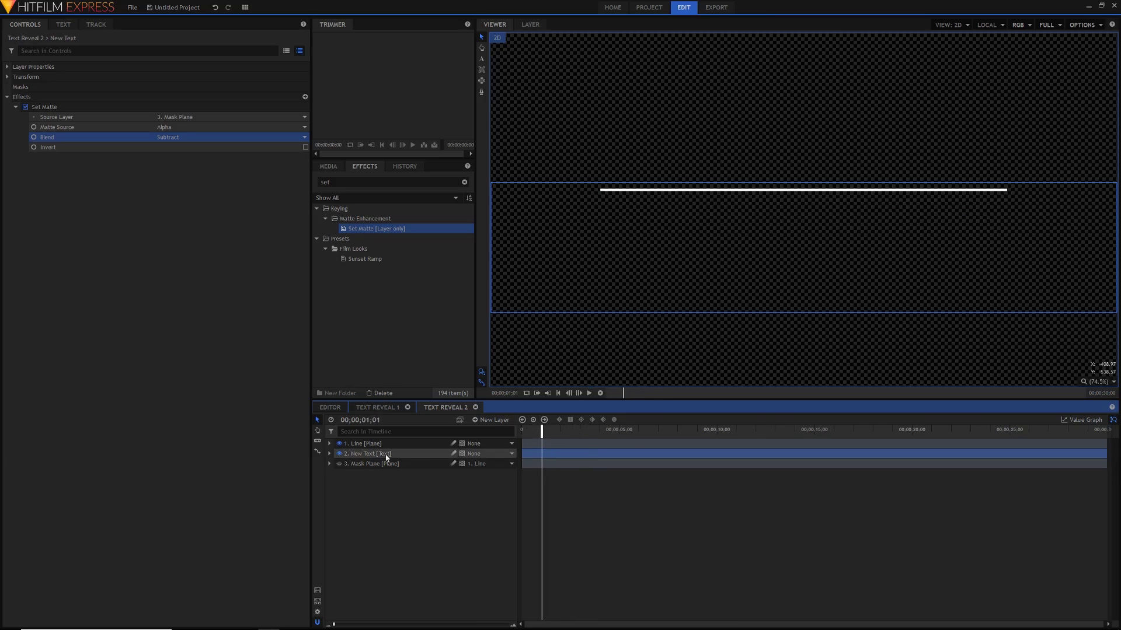
left_click_drag(519, 453, 521, 430)
left_click(572, 476)
key("space")
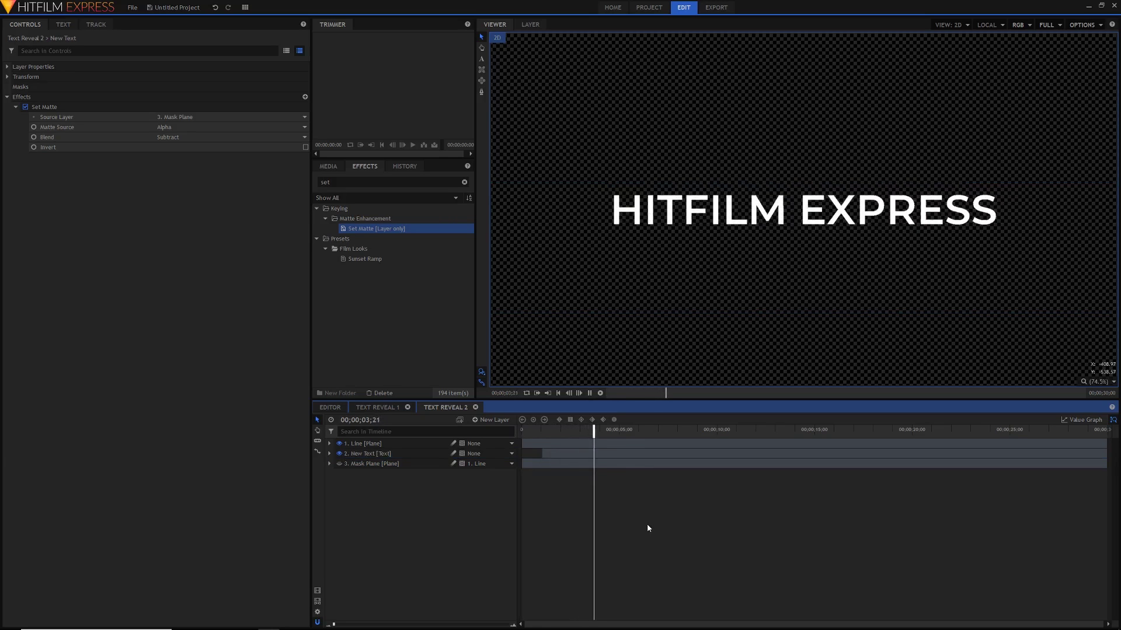
left_click(570, 431)
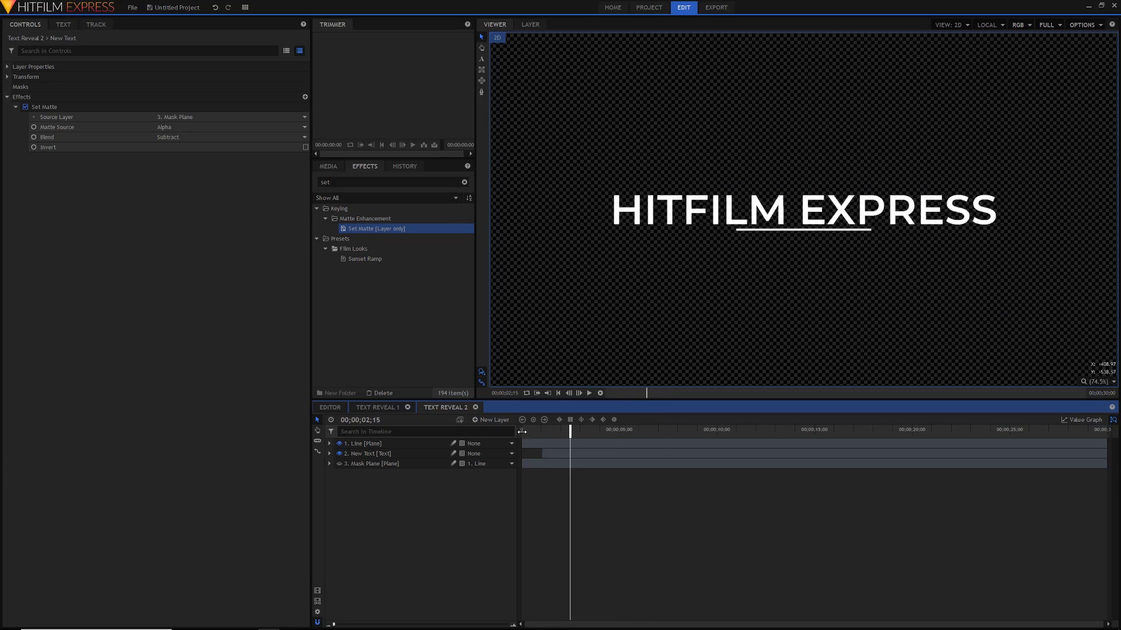